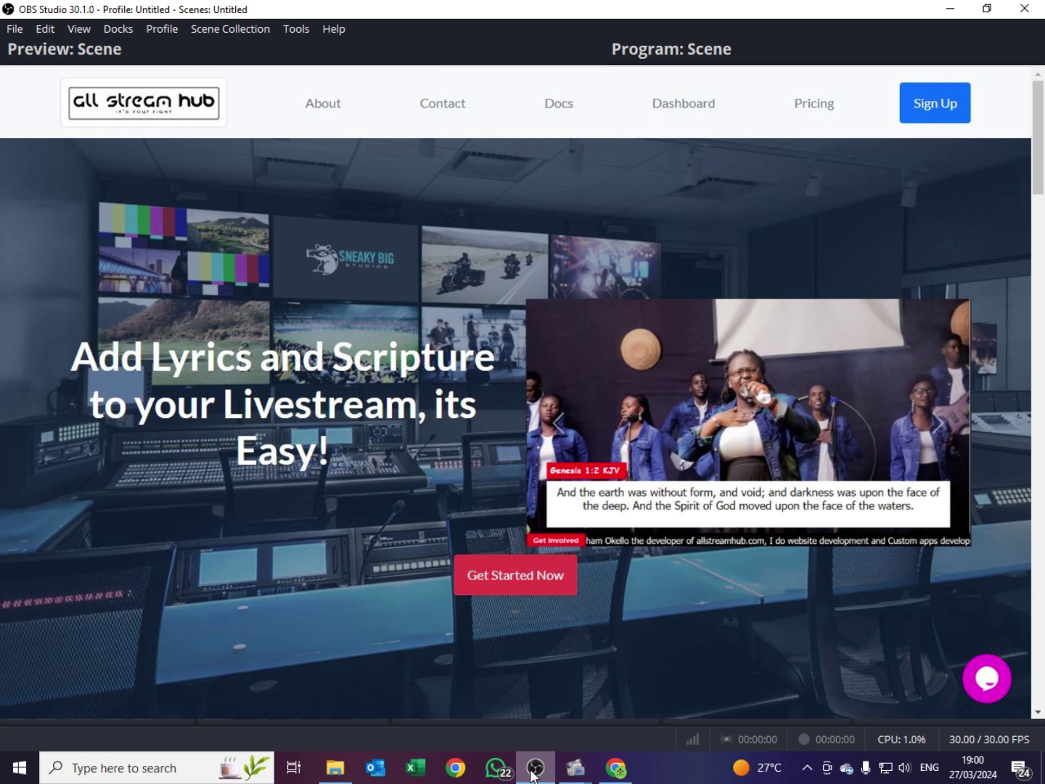
Switch to Chrome, search Google for "all stream hub" and open the allstreamhub.com website.
{"action": "left_click", "coordinate": [533, 774]}
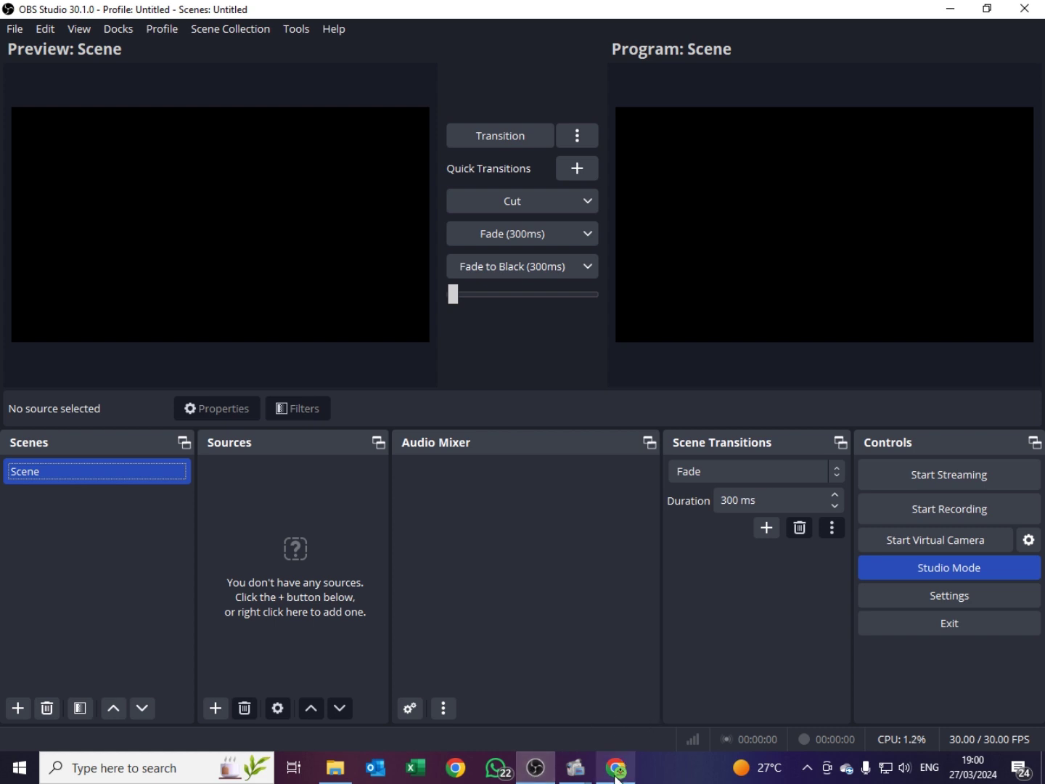
{"action": "mouse_move", "coordinate": [613, 776]}
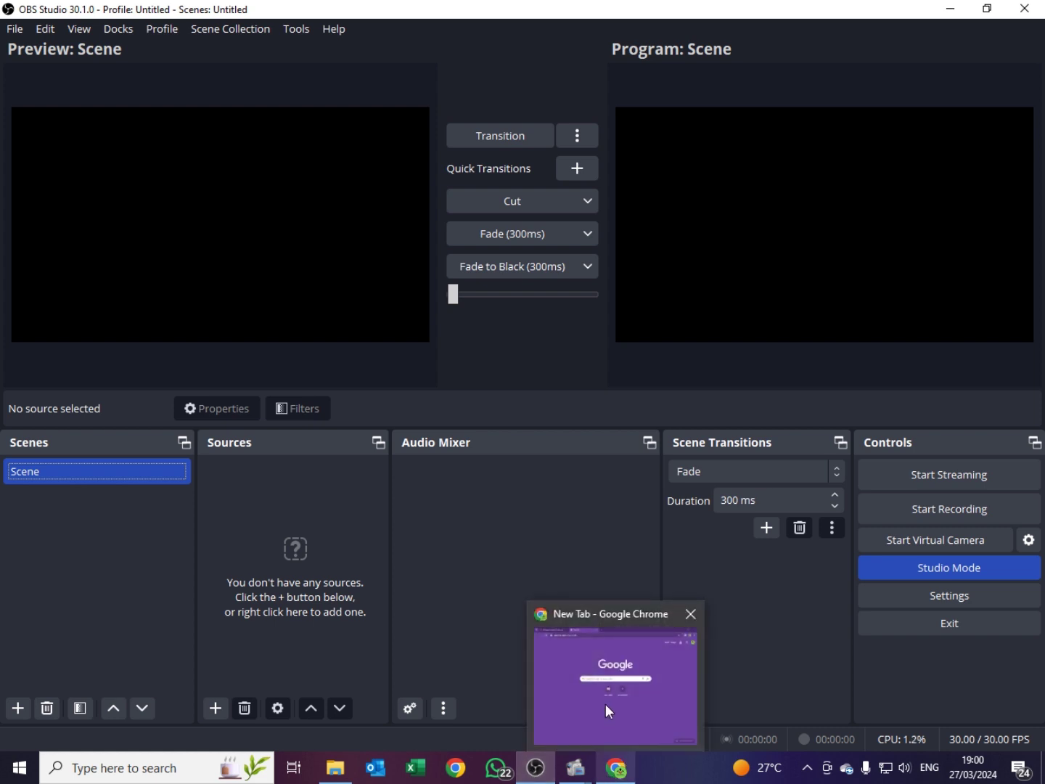
{"action": "left_click", "coordinate": [617, 776]}
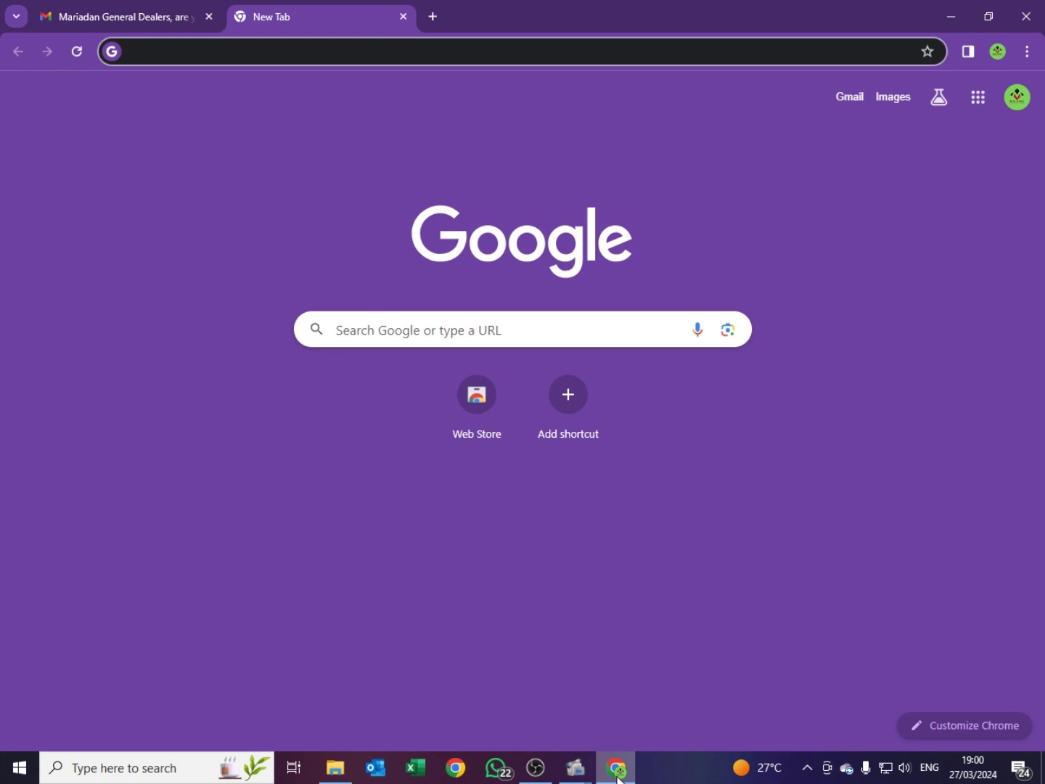
{"action": "left_click", "coordinate": [450, 330]}
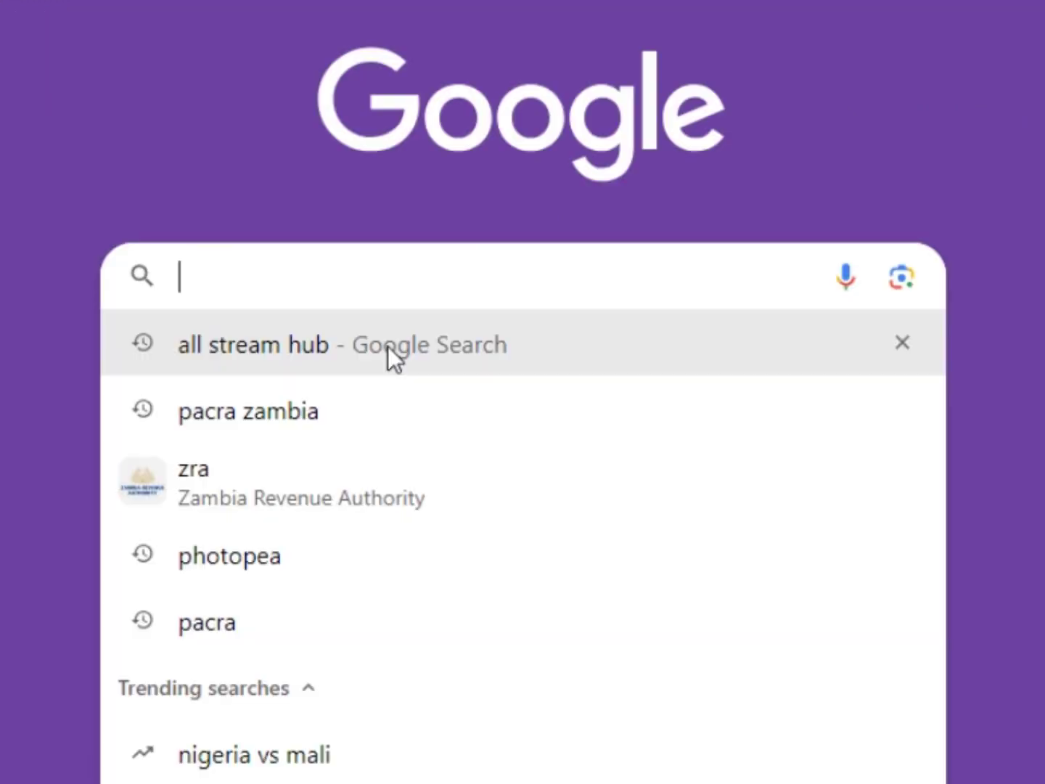
{"action": "type", "text": "all"}
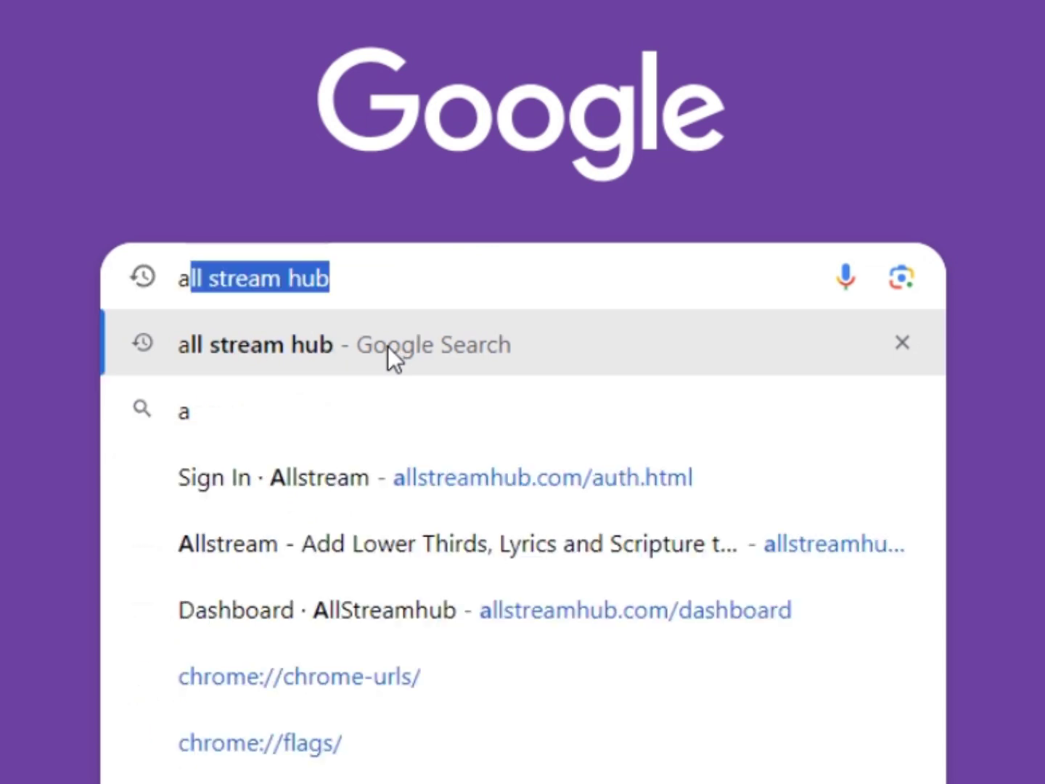
{"action": "type", "text": " st"}
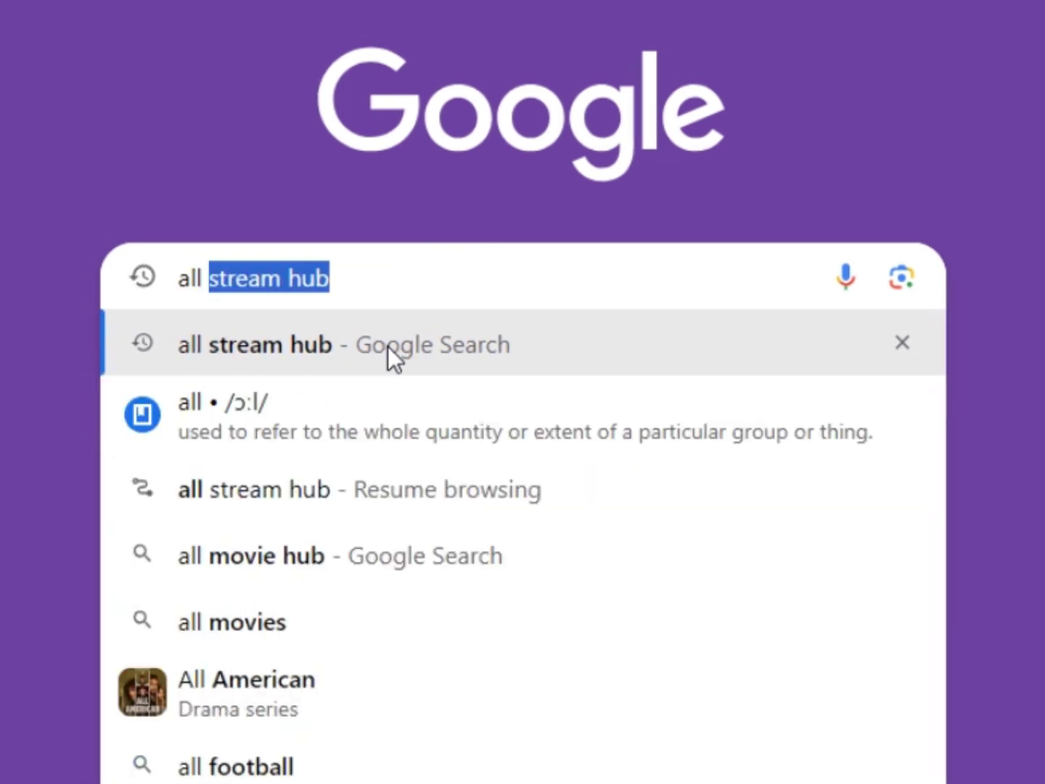
{"action": "type", "text": "rea"}
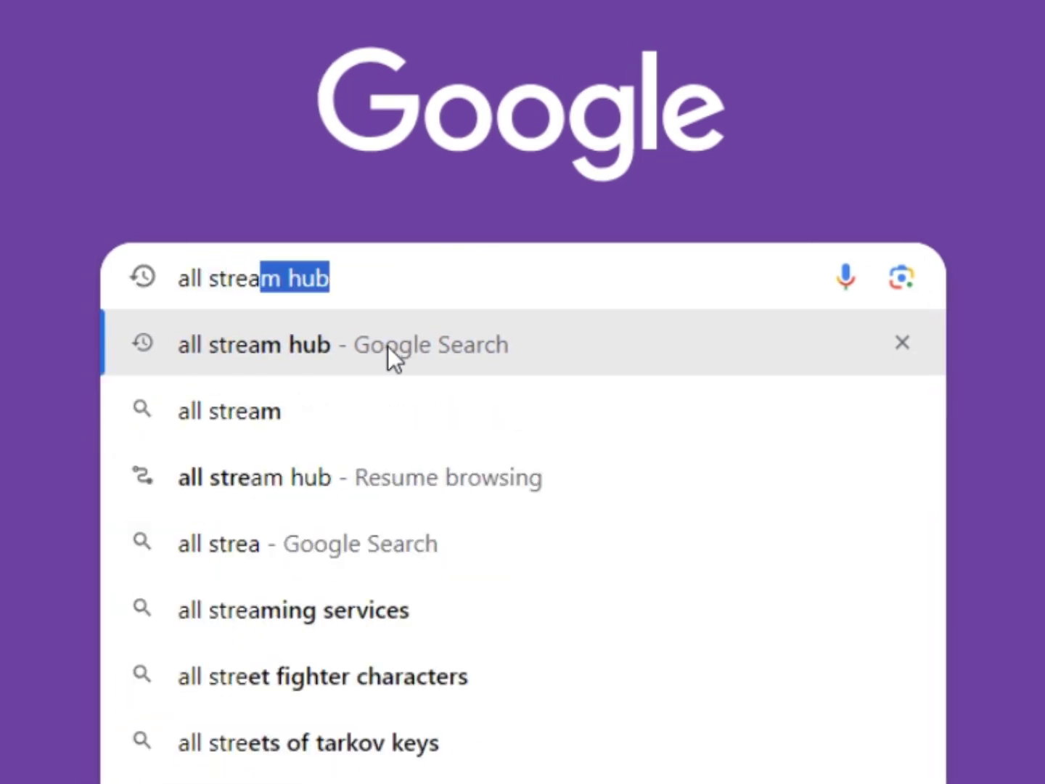
{"action": "type", "text": "m hub"}
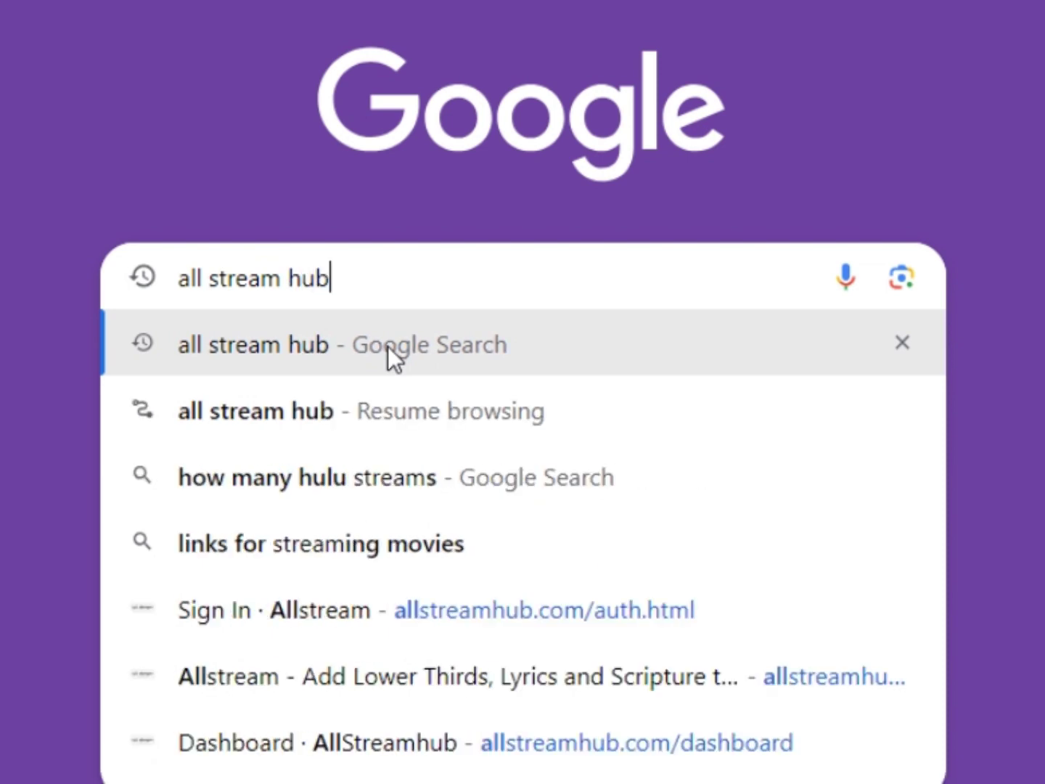
{"action": "key", "text": "Return"}
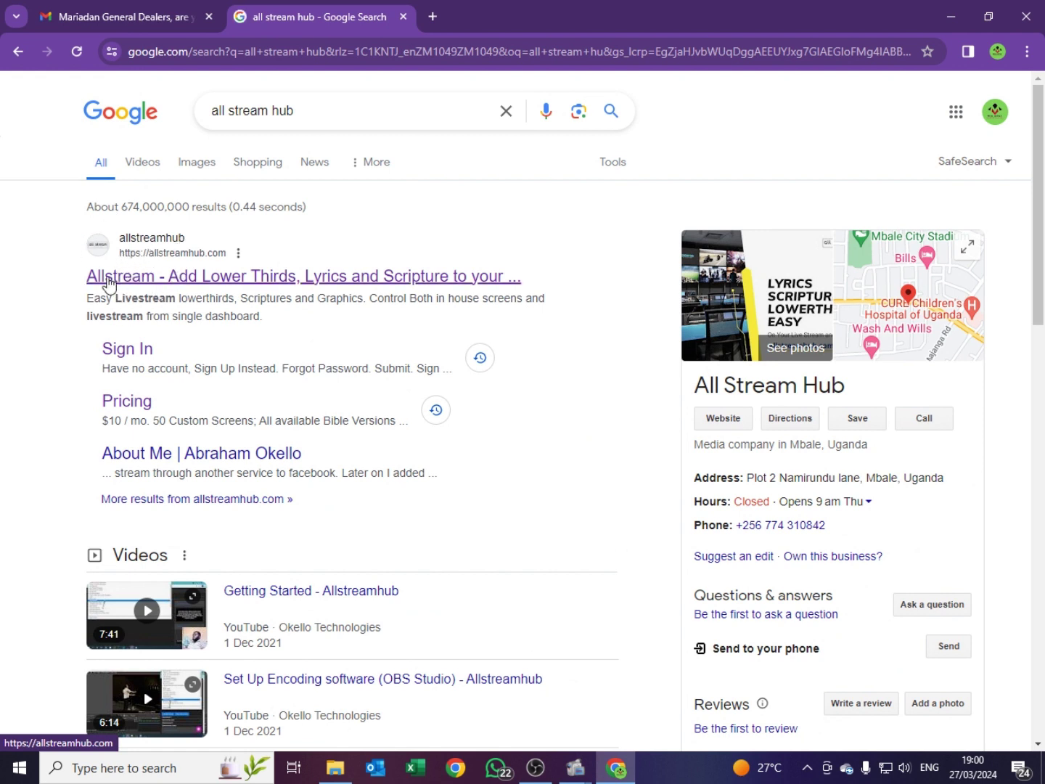
{"action": "left_click", "coordinate": [109, 282]}
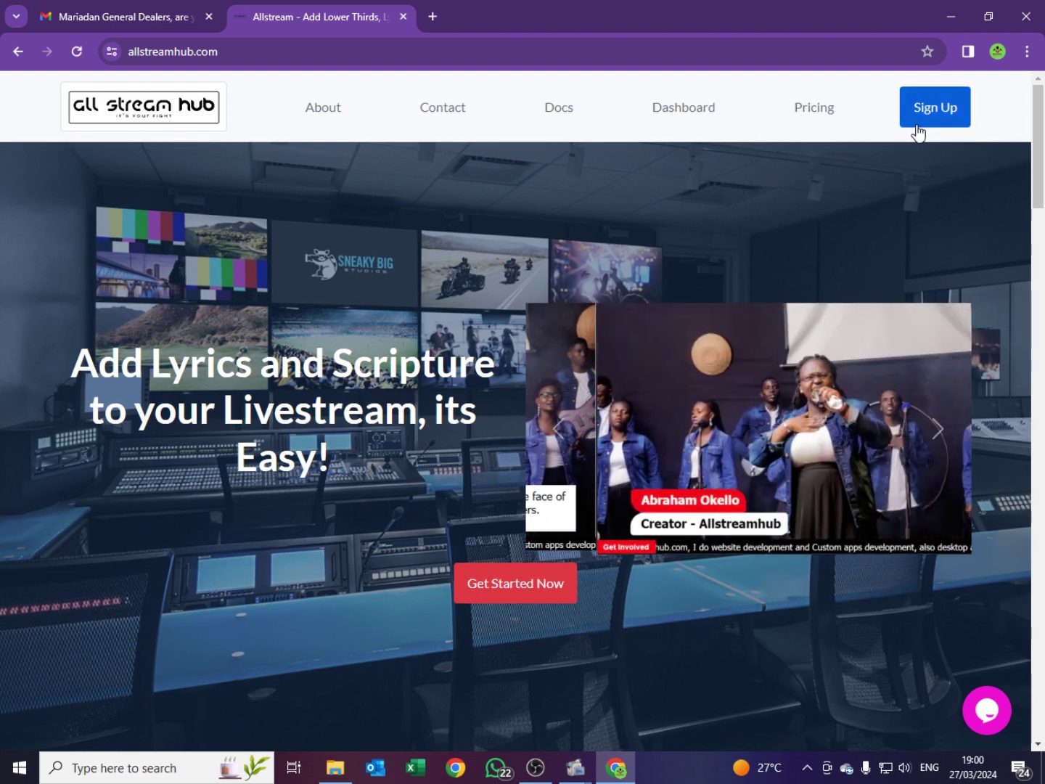
Get started with the Free monthly plan through sign-up and expand the Default OBS Screen preview on the dashboard.
{"action": "left_click", "coordinate": [942, 113]}
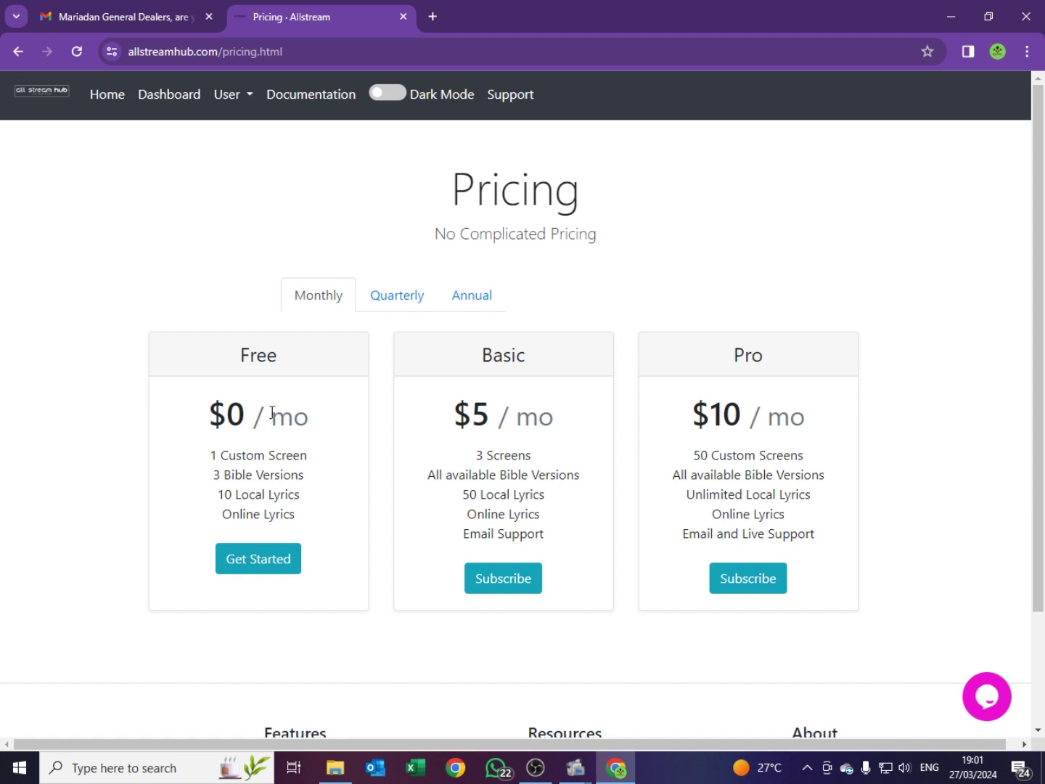
{"action": "left_click", "coordinate": [270, 565]}
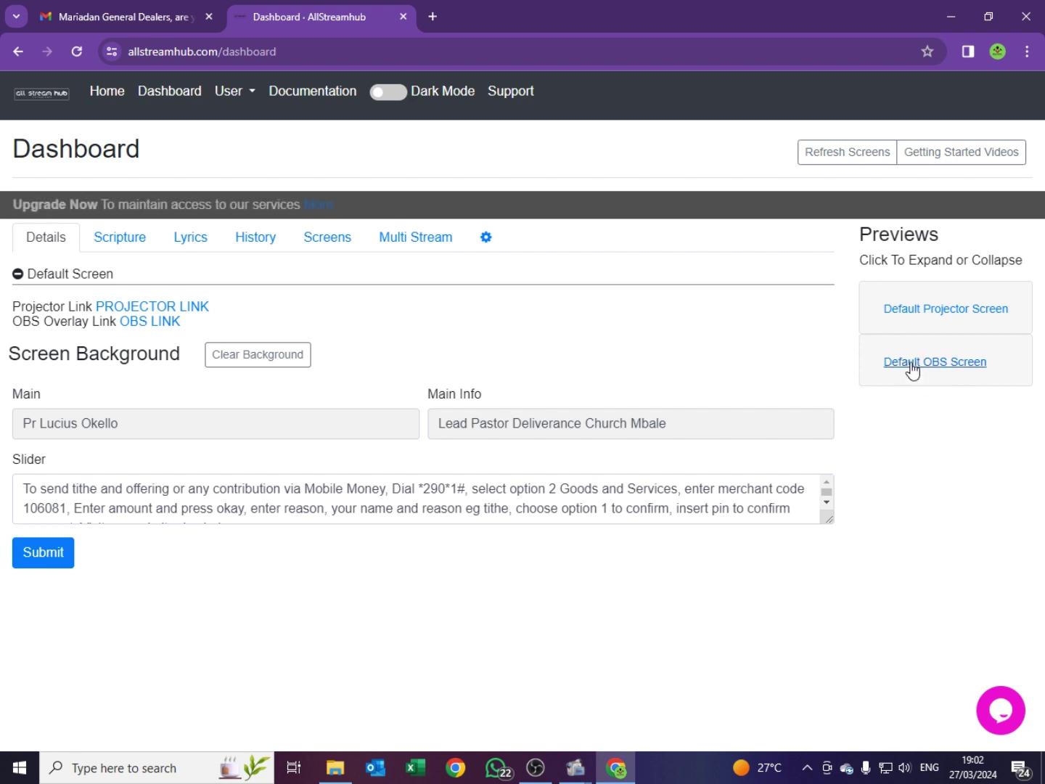
{"action": "left_click", "coordinate": [928, 368]}
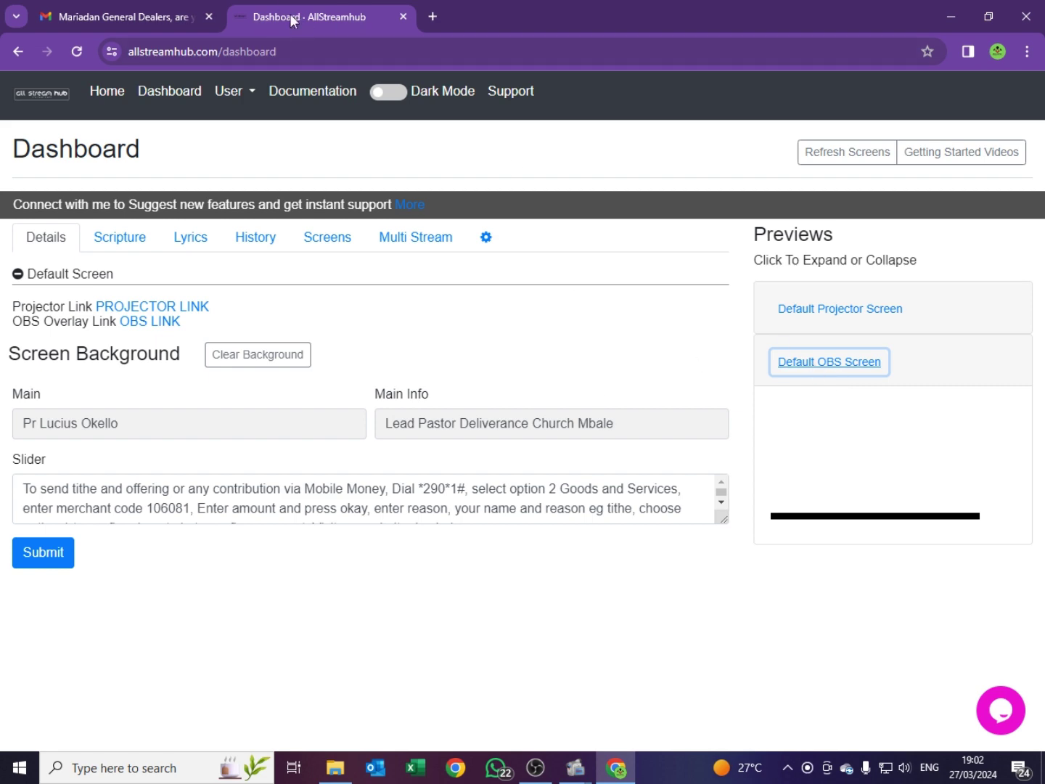
Copy the address of the default screen's OBS overlay link from the All Stream Hub dashboard.
{"action": "left_click", "coordinate": [536, 770]}
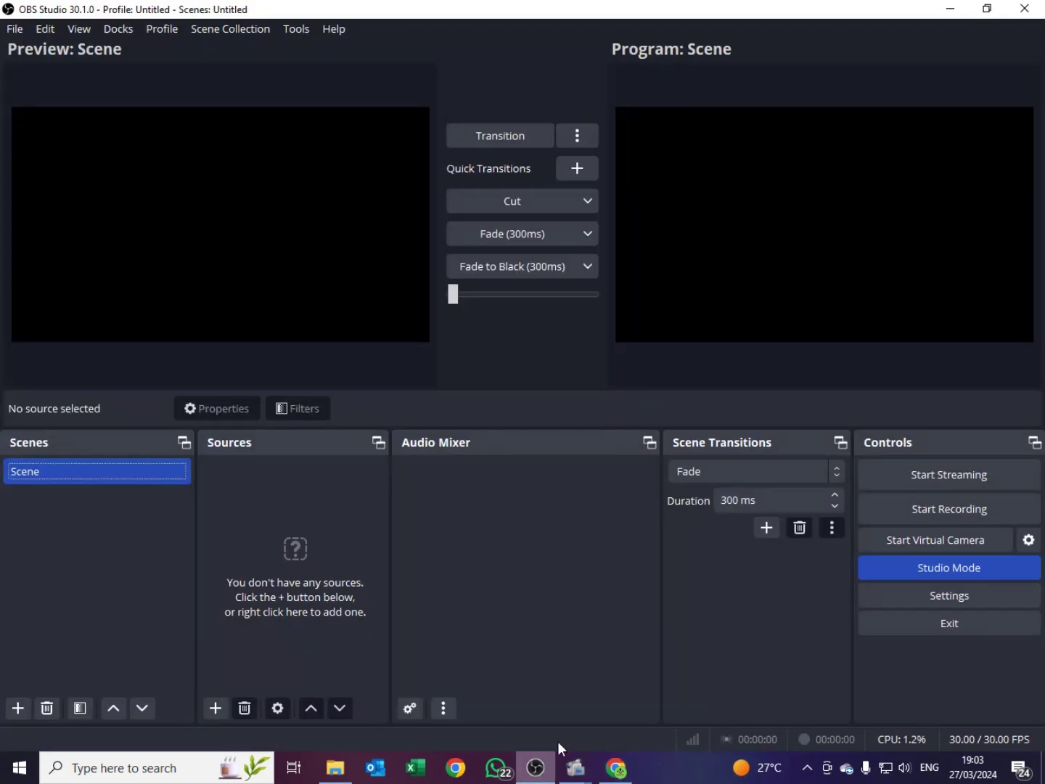
{"action": "left_click", "coordinate": [617, 768]}
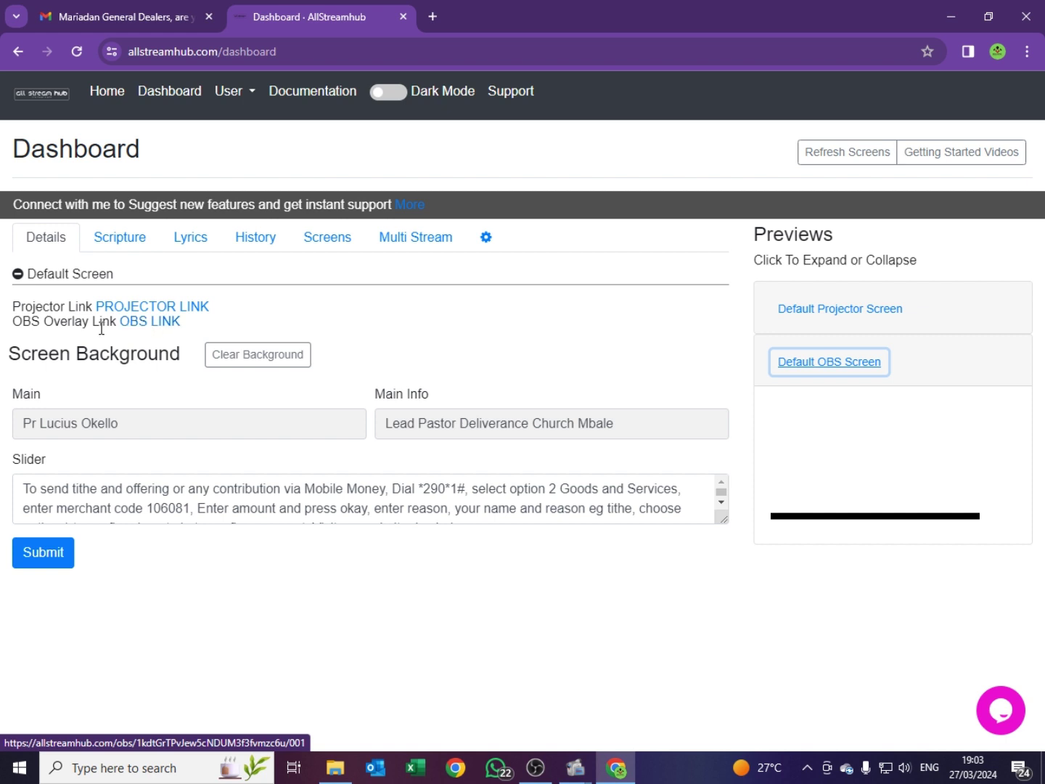
{"action": "right_click", "coordinate": [148, 324]}
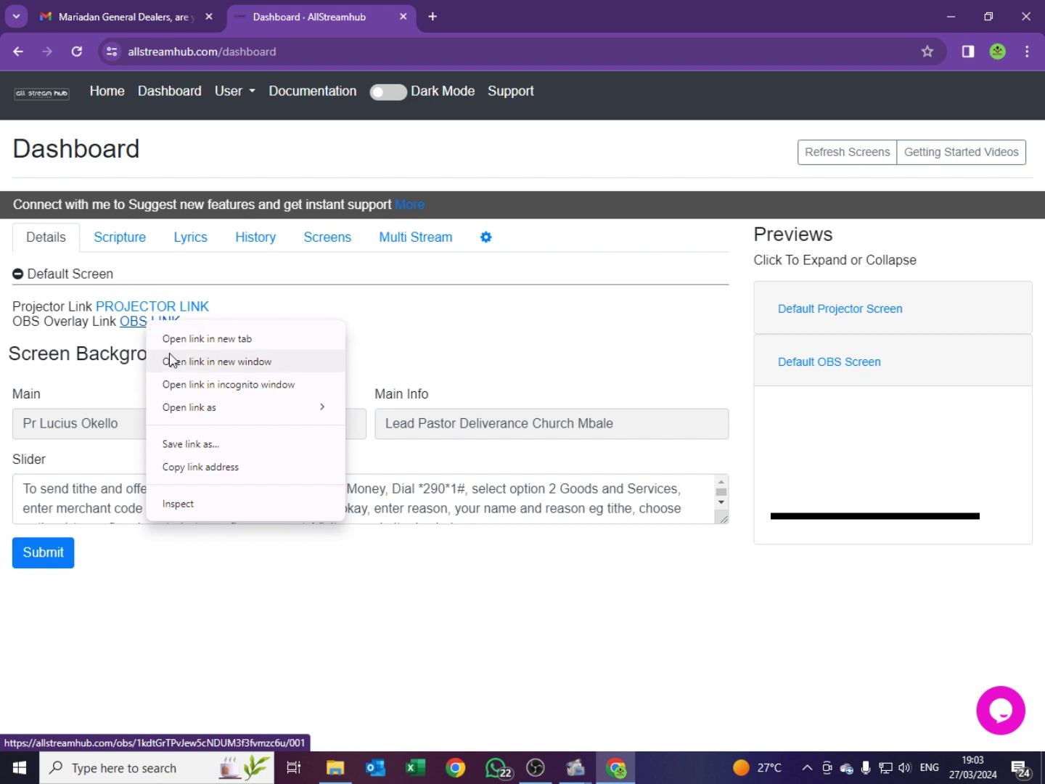
{"action": "left_click", "coordinate": [225, 468]}
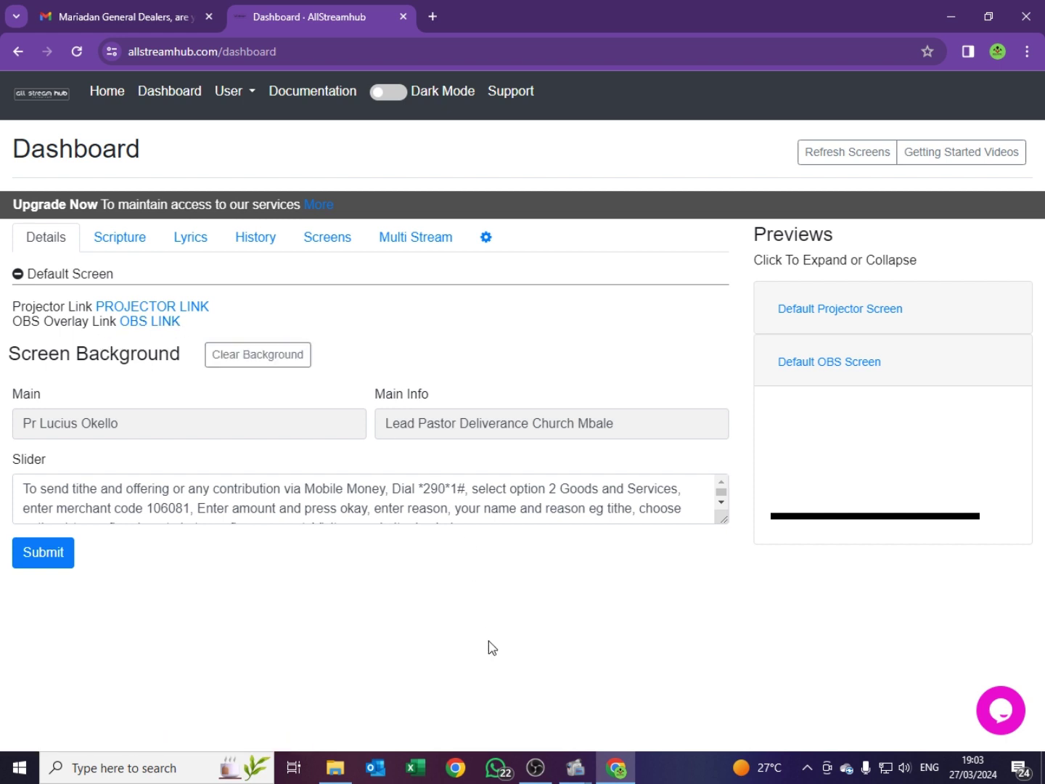
Switch to OBS Studio and add the FRONT CAMERA video from the LOGOs folder as a source in Scene.
{"action": "left_click", "coordinate": [535, 770]}
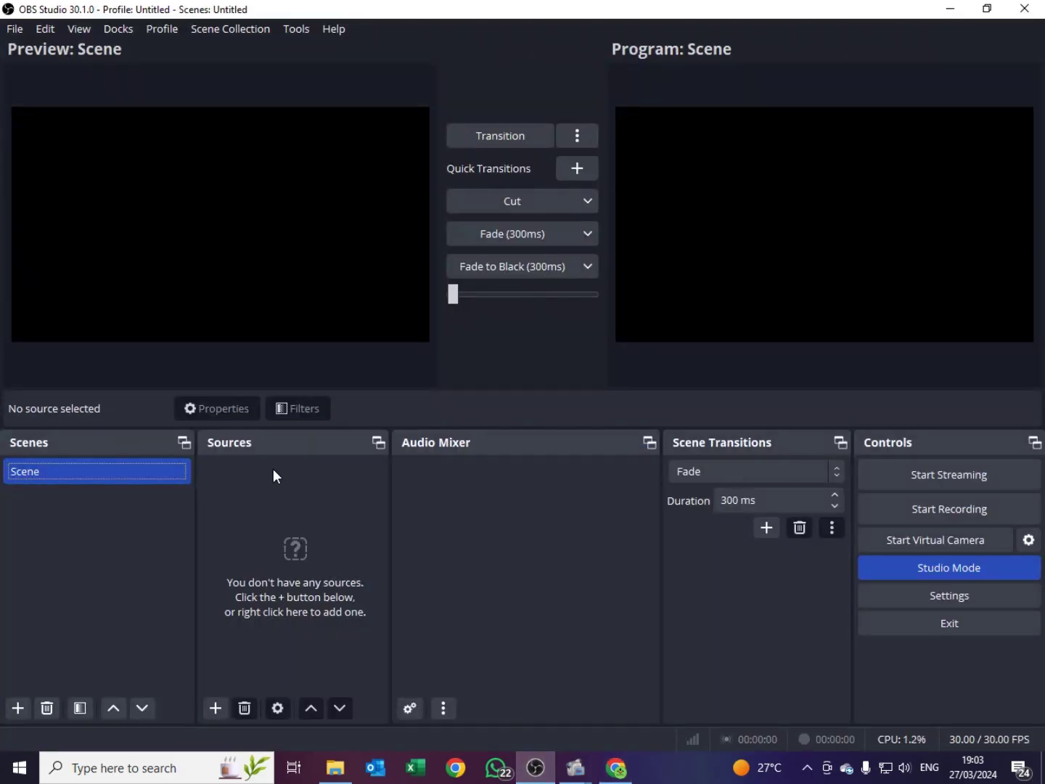
{"action": "left_click", "coordinate": [212, 708]}
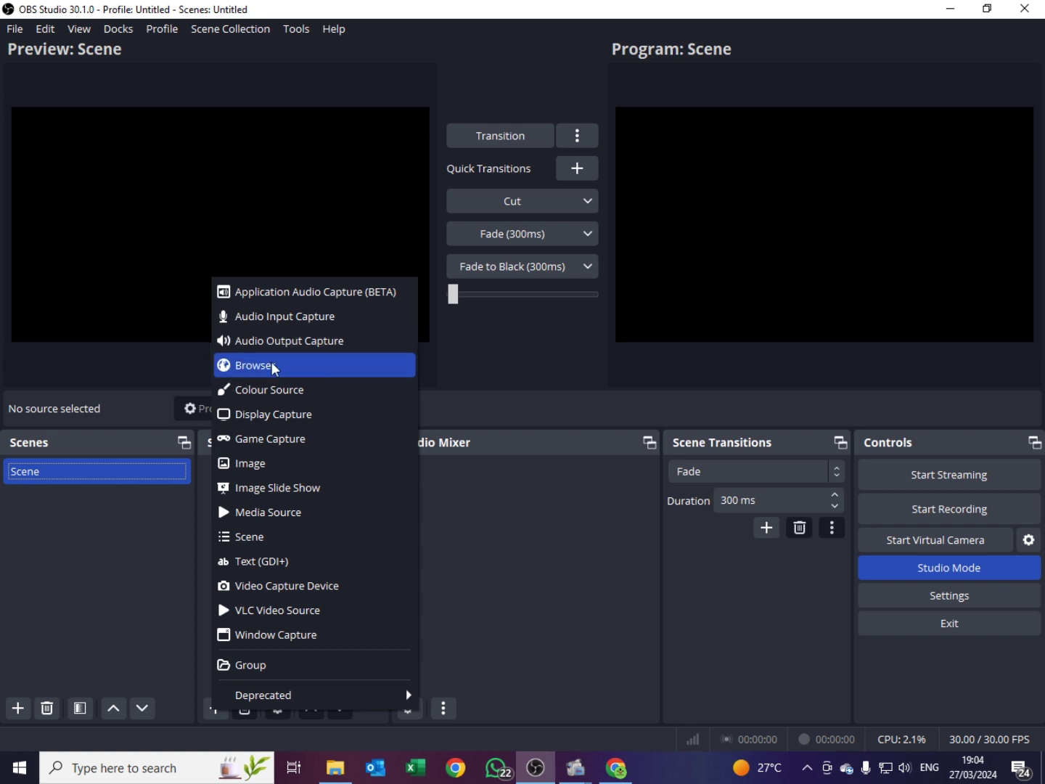
{"action": "left_click", "coordinate": [145, 567]}
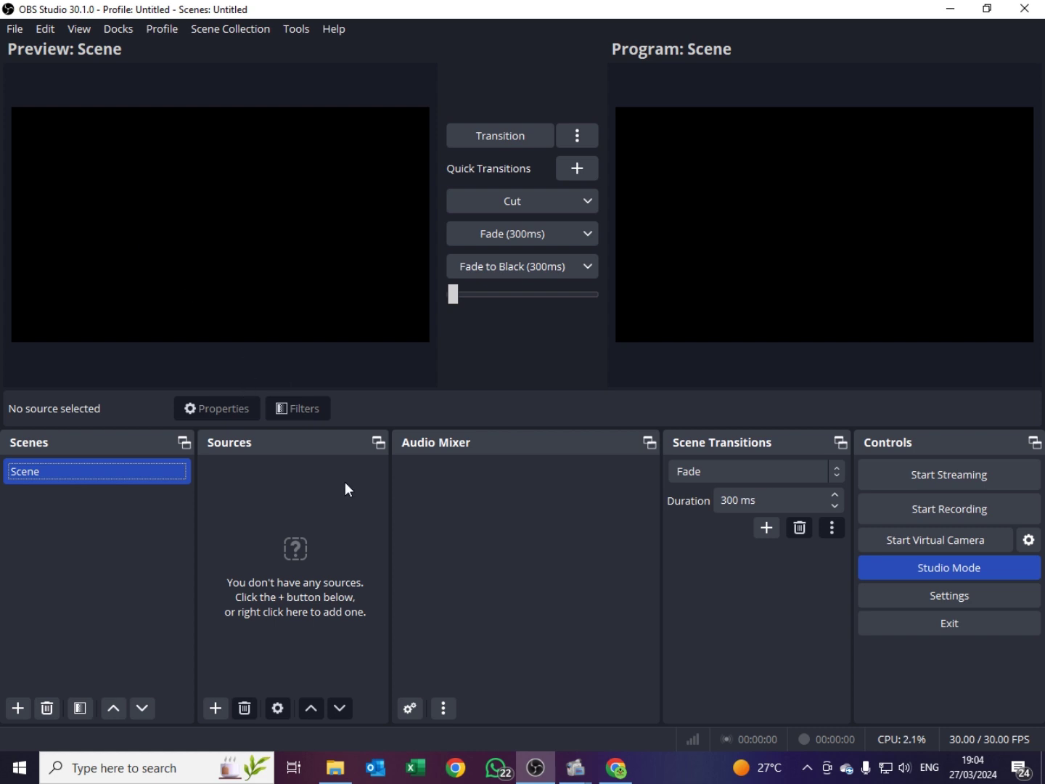
{"action": "left_click", "coordinate": [334, 768]}
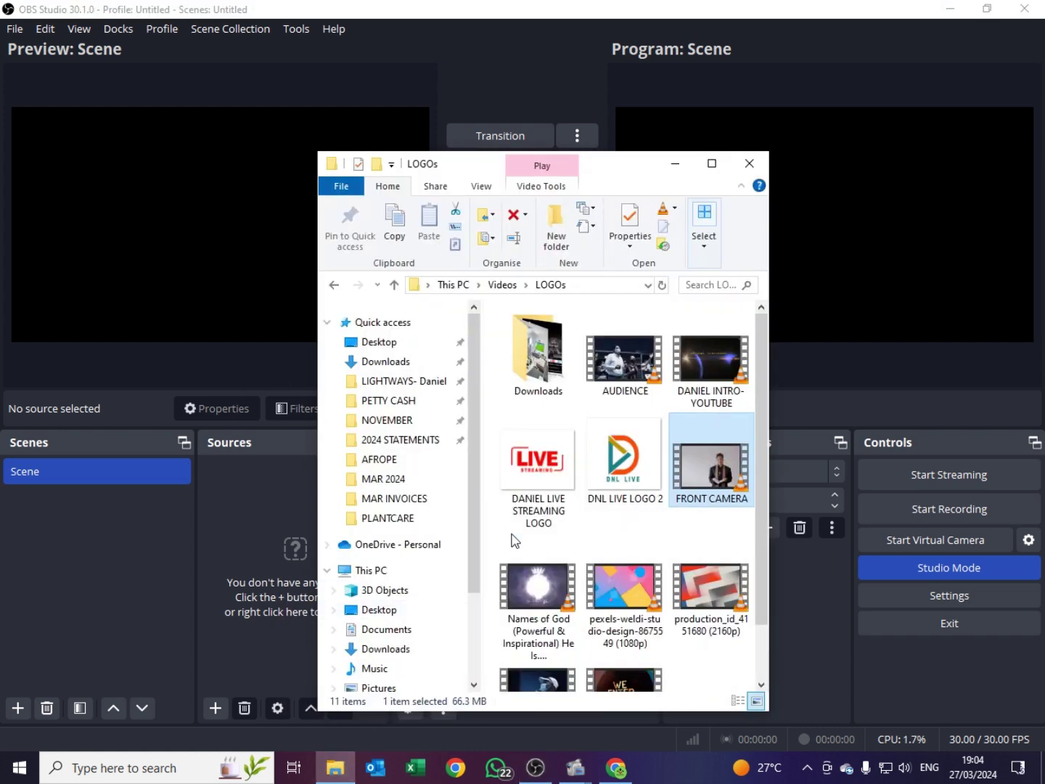
{"action": "left_click_drag", "start_coordinate": [676, 470], "coordinate": [260, 521]}
{"action": "left_click", "coordinate": [260, 471]}
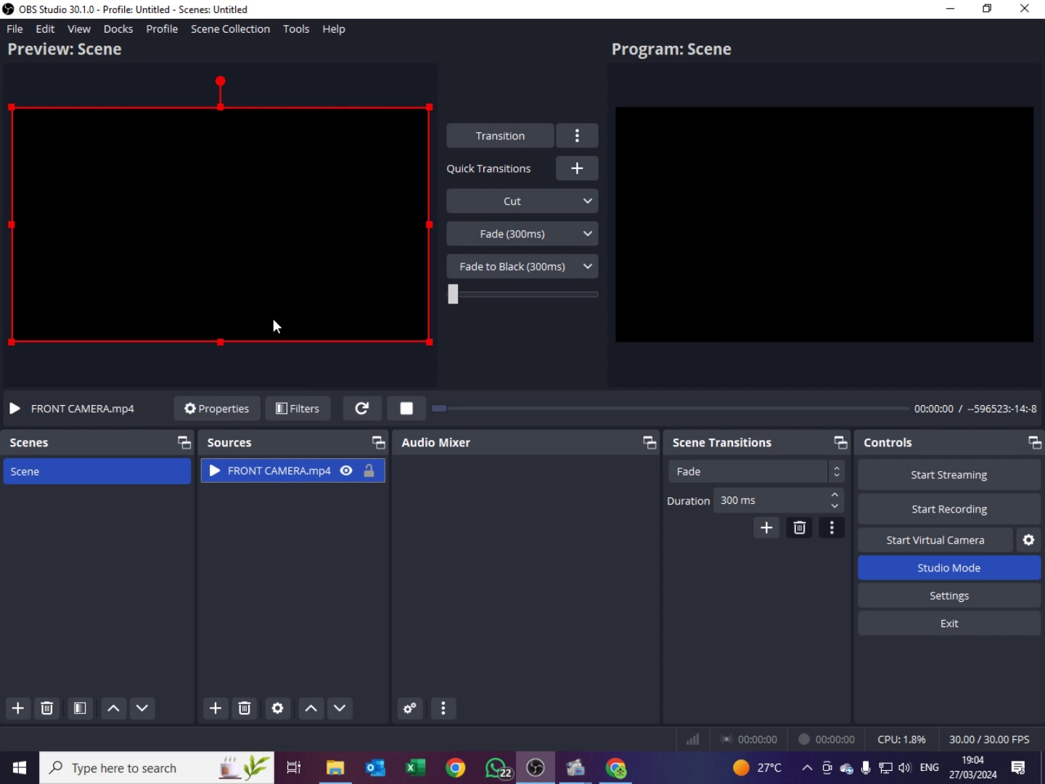
Enable looping for the FRONT CAMERA.mp4 source in its properties.
{"action": "left_click", "coordinate": [224, 413]}
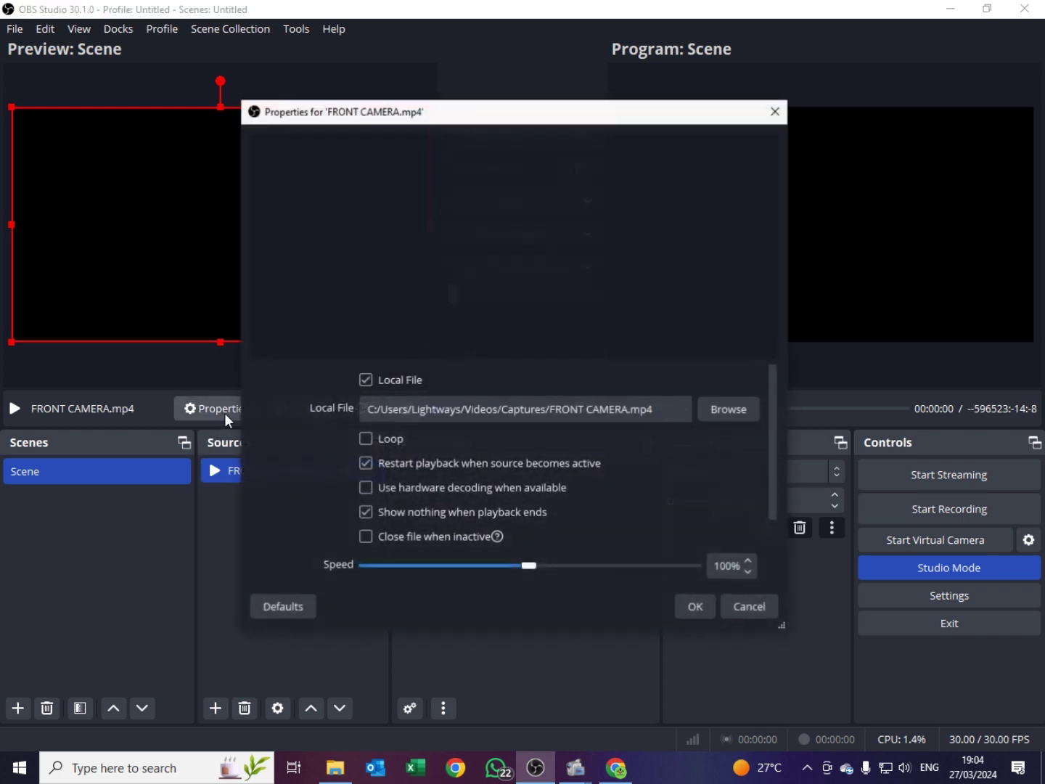
{"action": "left_click", "coordinate": [363, 438]}
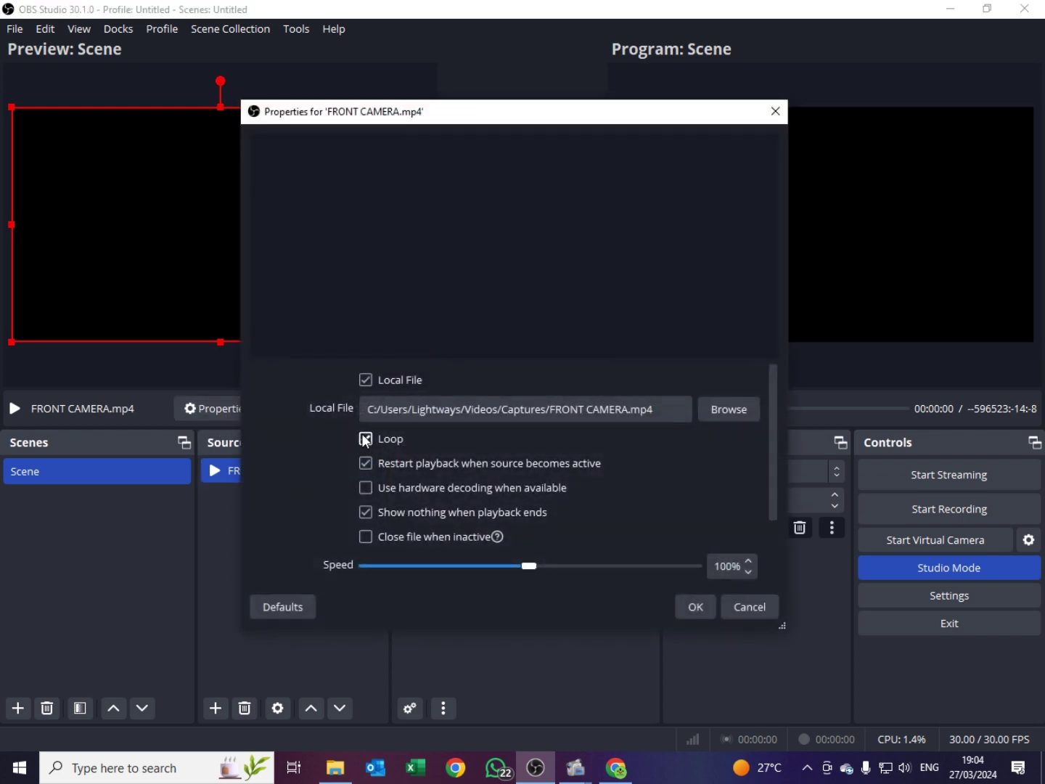
{"action": "left_click", "coordinate": [691, 610]}
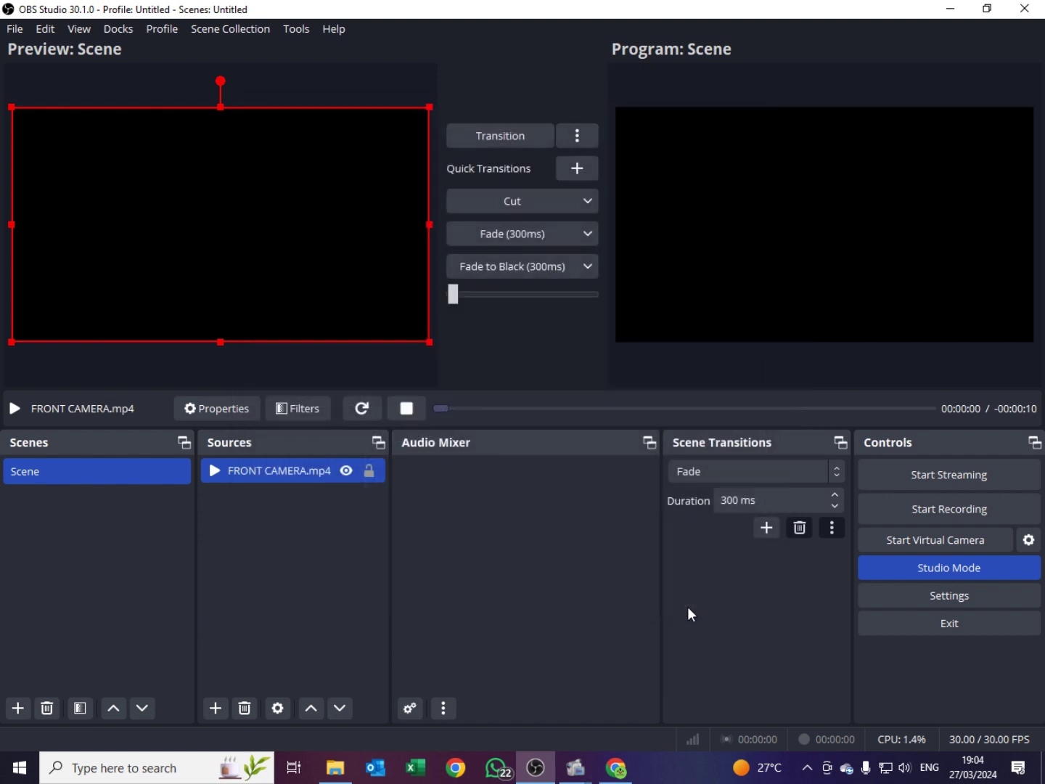
Lock the FRONT CAMERA.mp4 source and transition the preview scene to the program output.
{"action": "left_click", "coordinate": [369, 472]}
{"action": "left_click", "coordinate": [500, 136]}
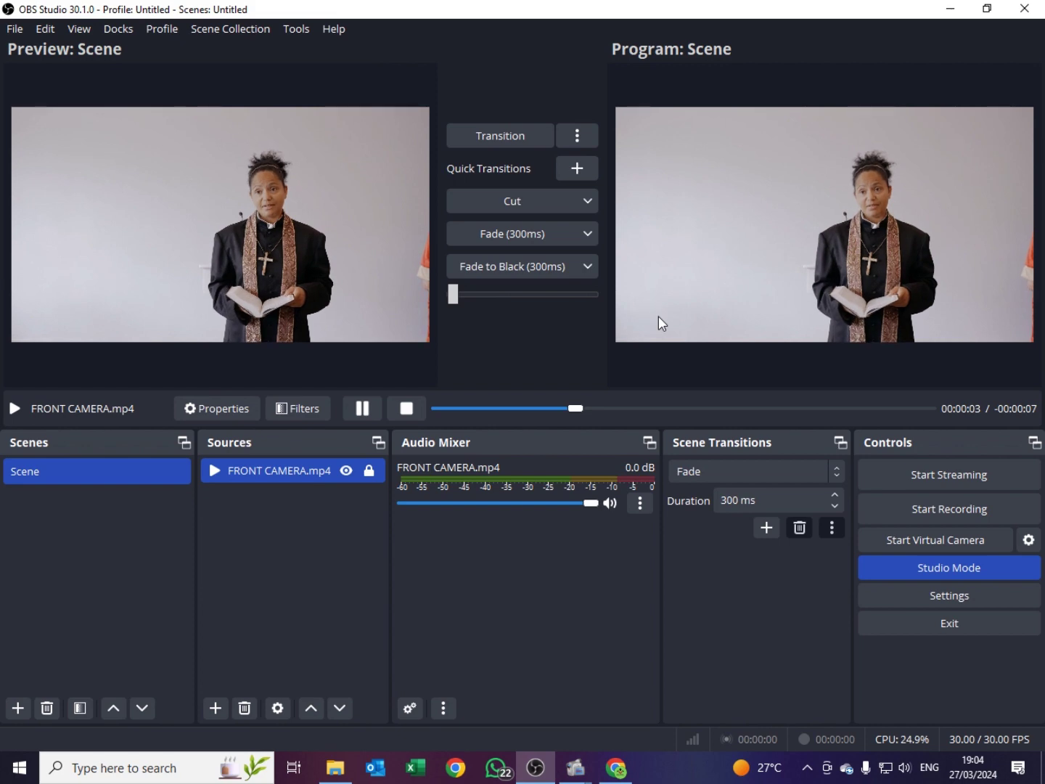
Add a new browser source named "BIBLE/ LYRICS" to Scene in OBS Studio.
{"action": "left_click", "coordinate": [624, 772]}
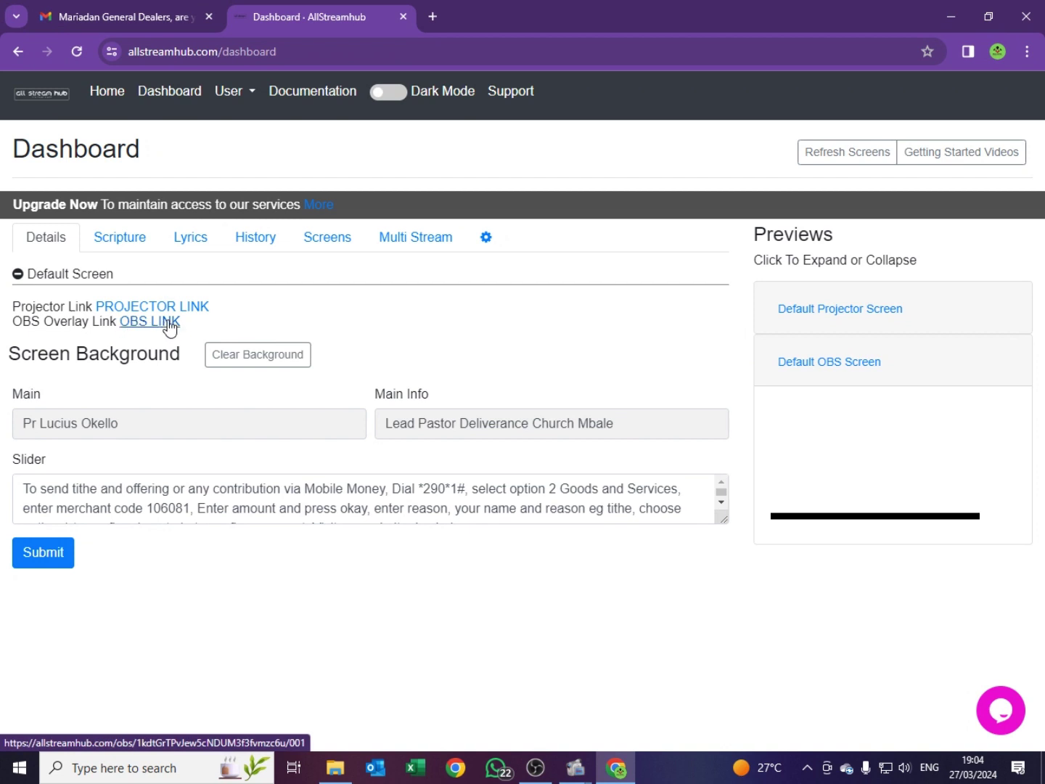
{"action": "left_click", "coordinate": [537, 768]}
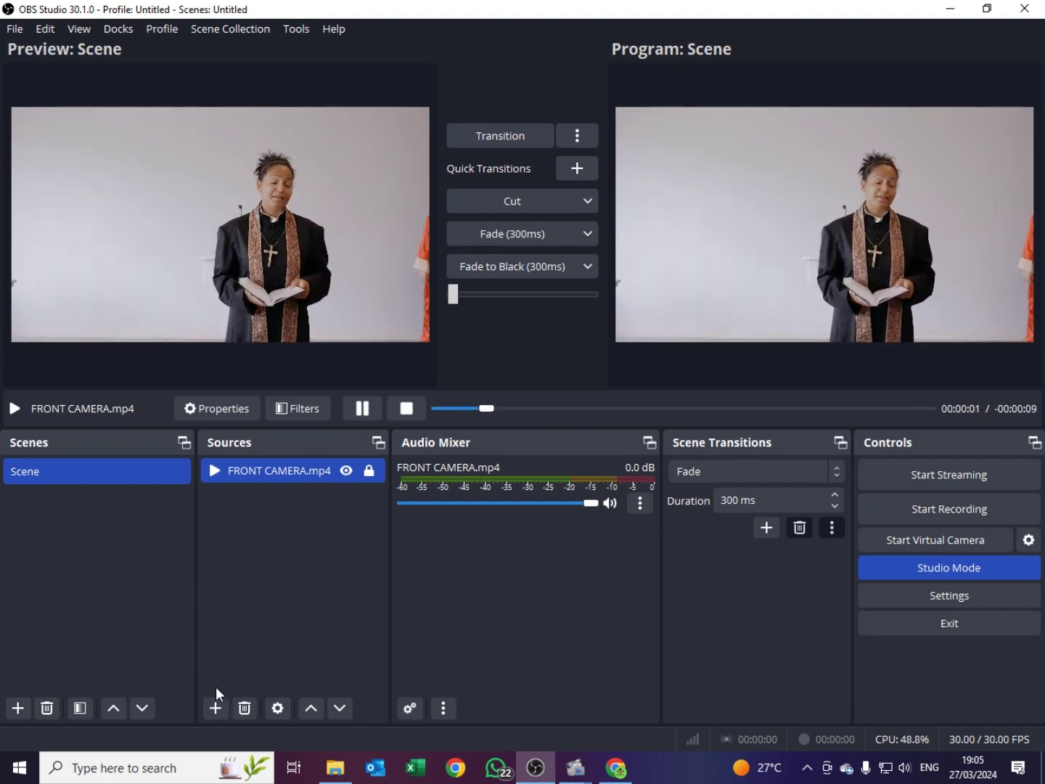
{"action": "left_click", "coordinate": [218, 708]}
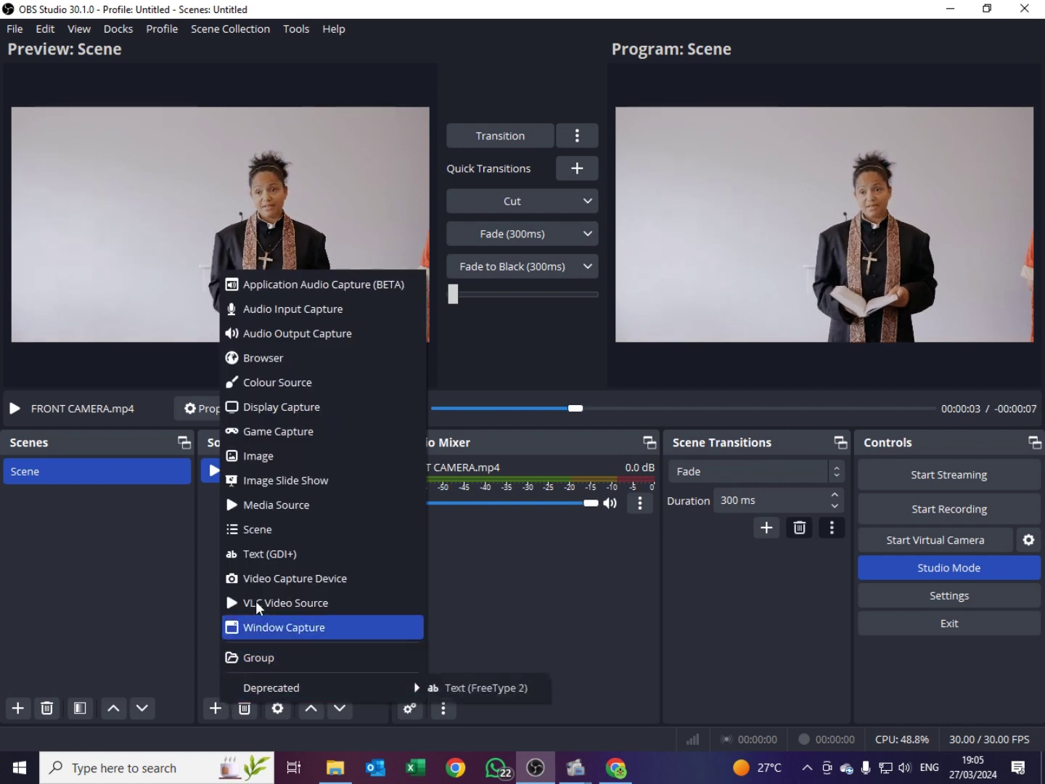
{"action": "left_click", "coordinate": [268, 357]}
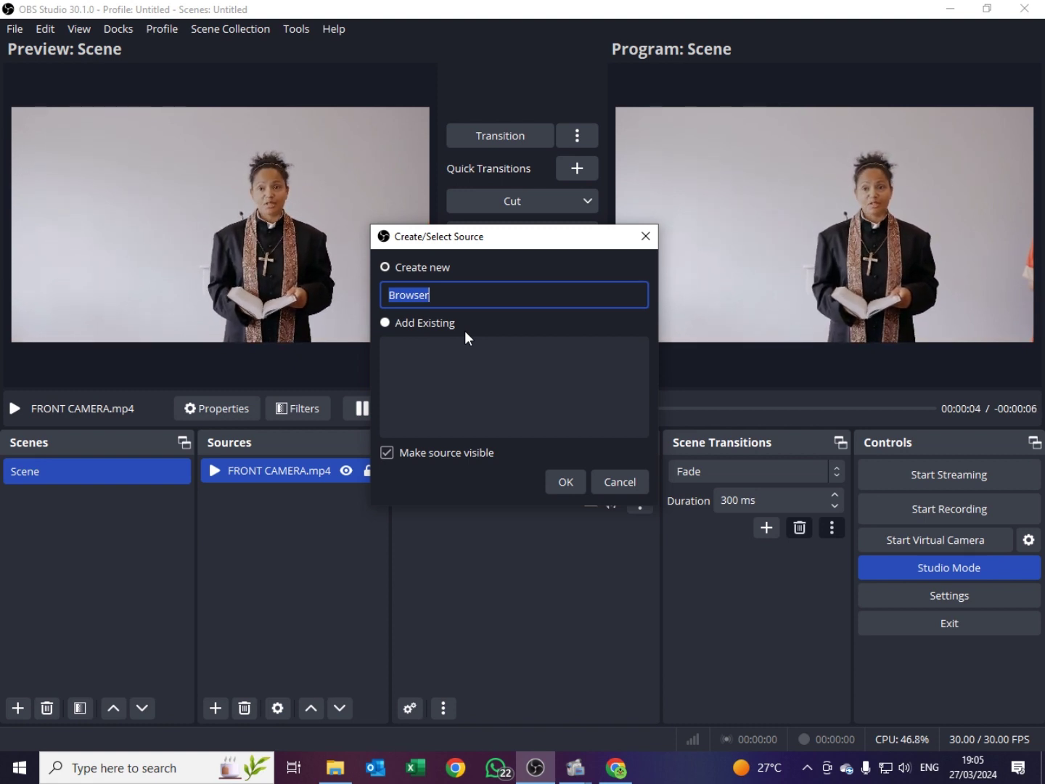
{"action": "type", "text": "BIBB"}
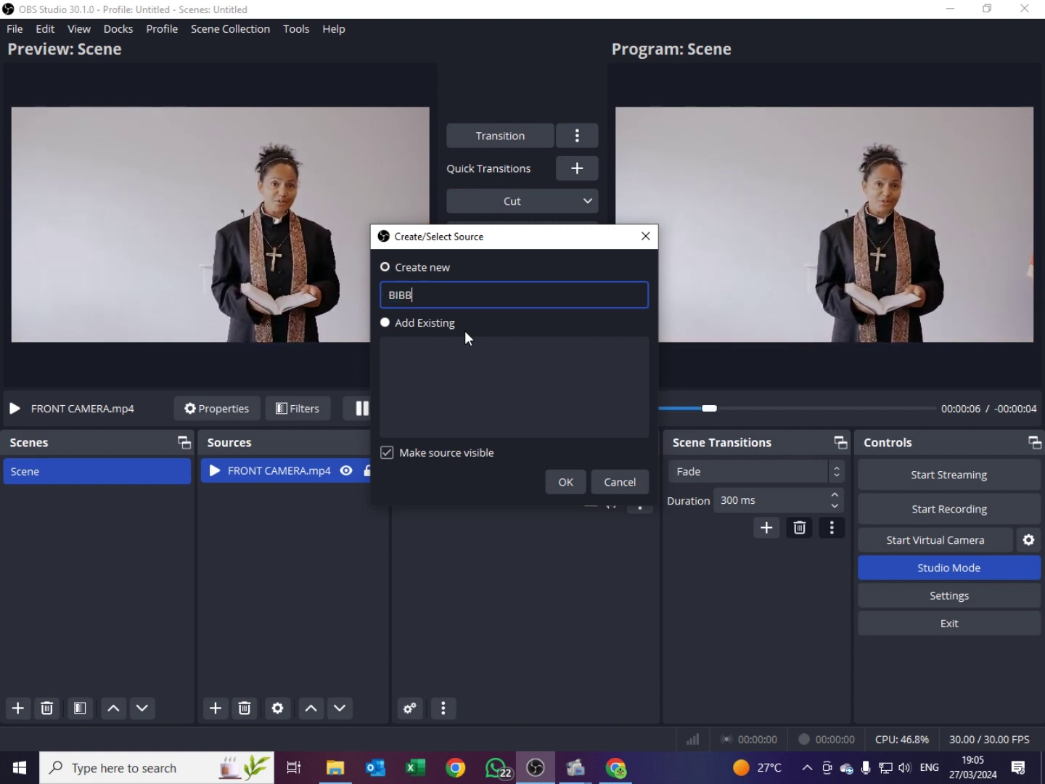
{"action": "type", "text": "LE"}
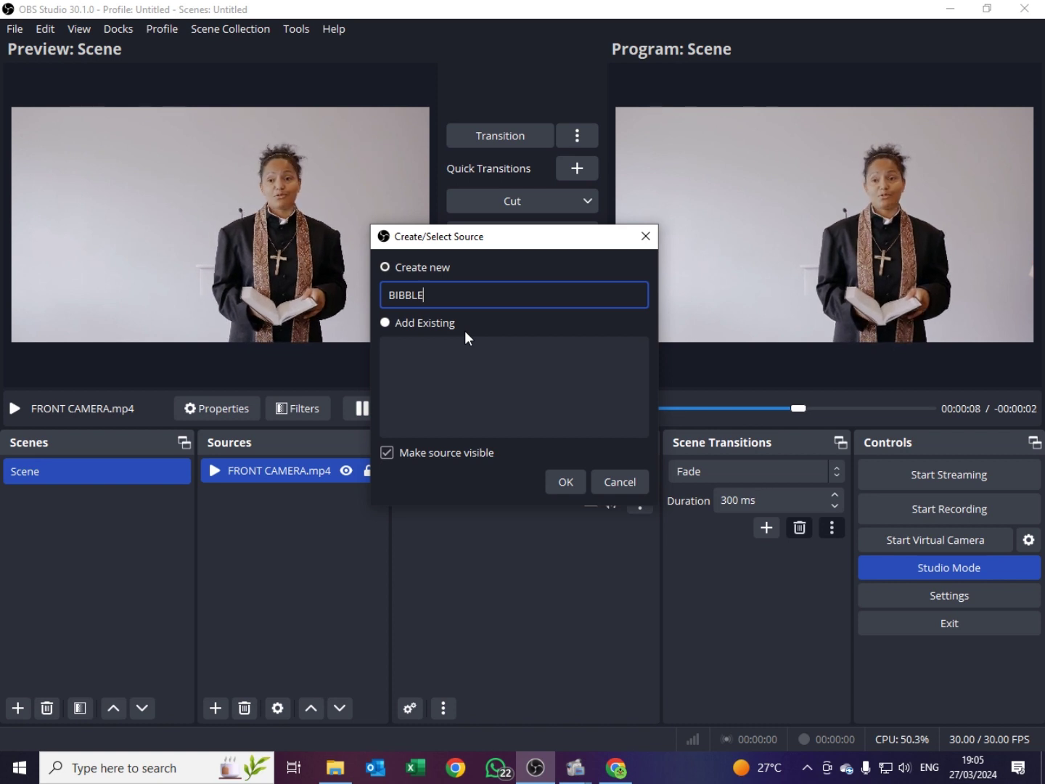
{"action": "key", "text": "BackSpace"}
{"action": "key", "text": "BackSpace"}
{"action": "key", "text": "BackSpace"}
{"action": "type", "text": "LE"}
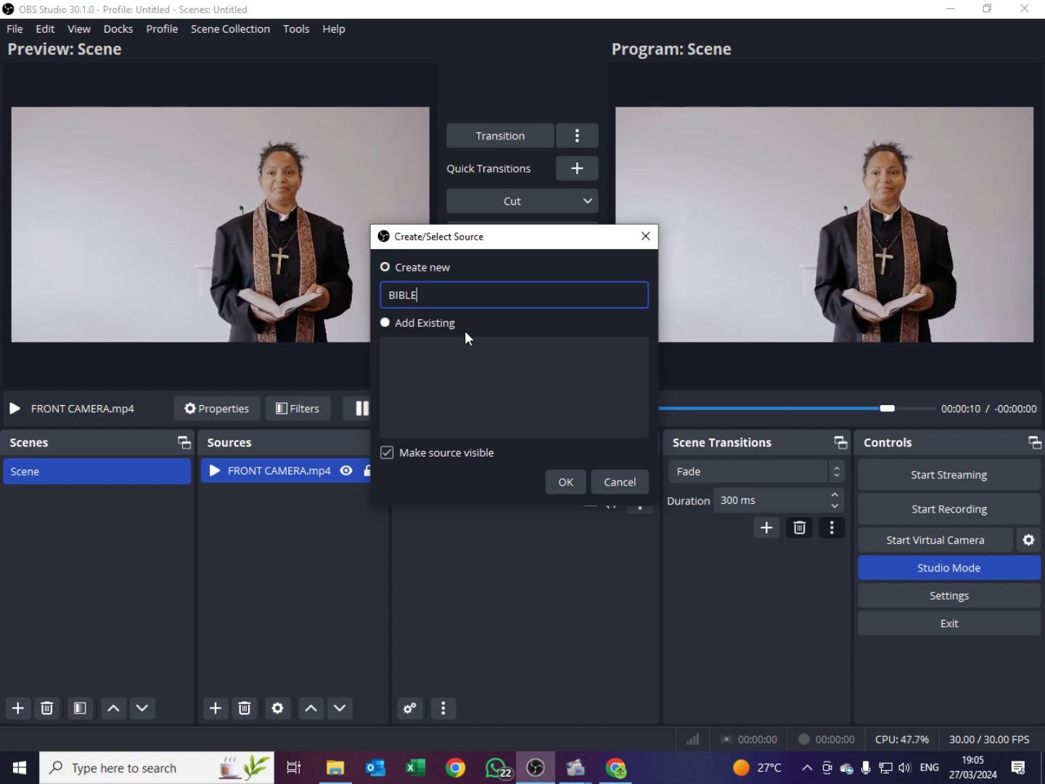
{"action": "type", "text": "/ L"}
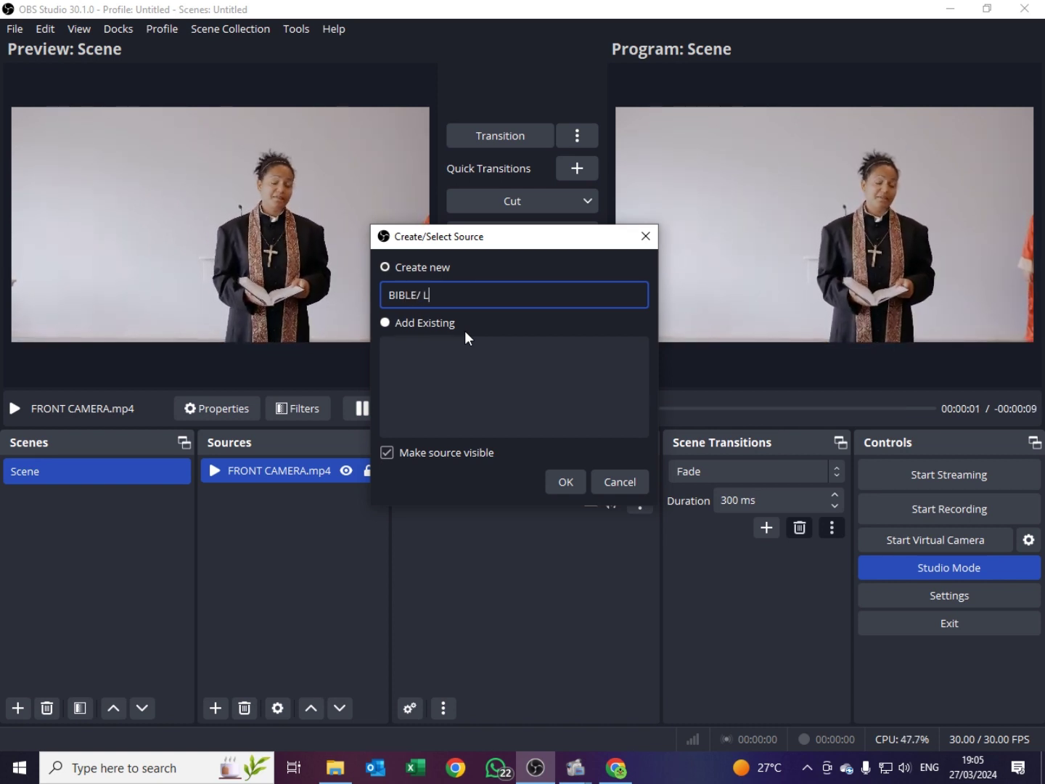
{"action": "type", "text": "YRICS"}
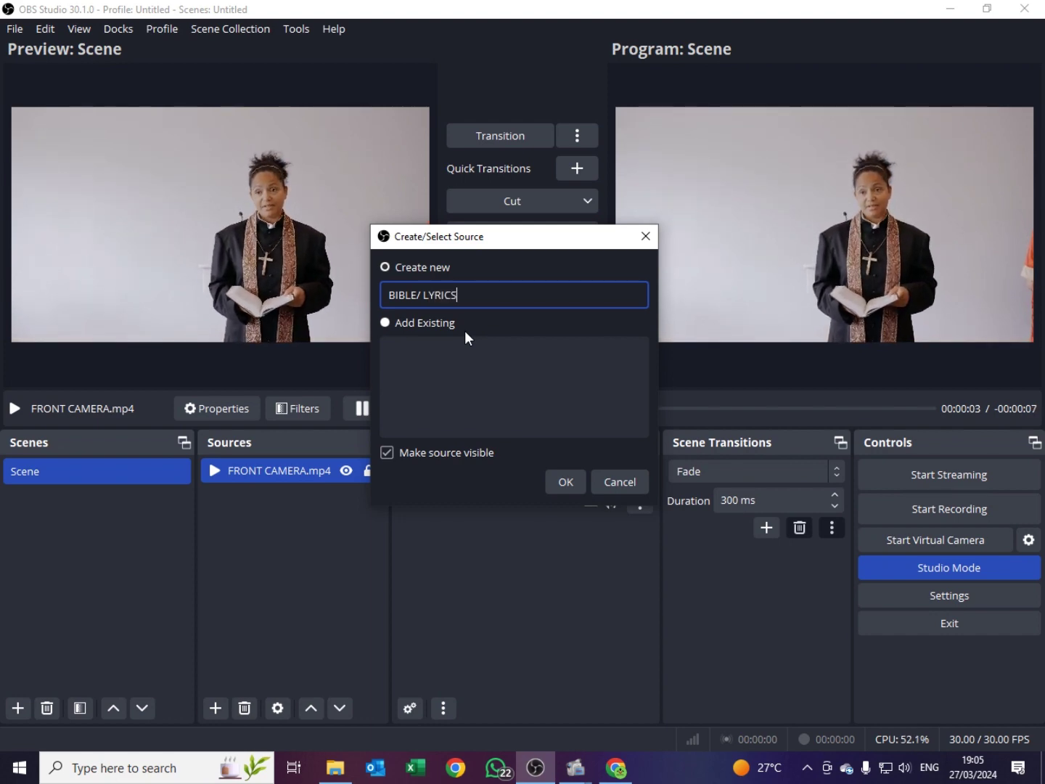
{"action": "left_click", "coordinate": [565, 482]}
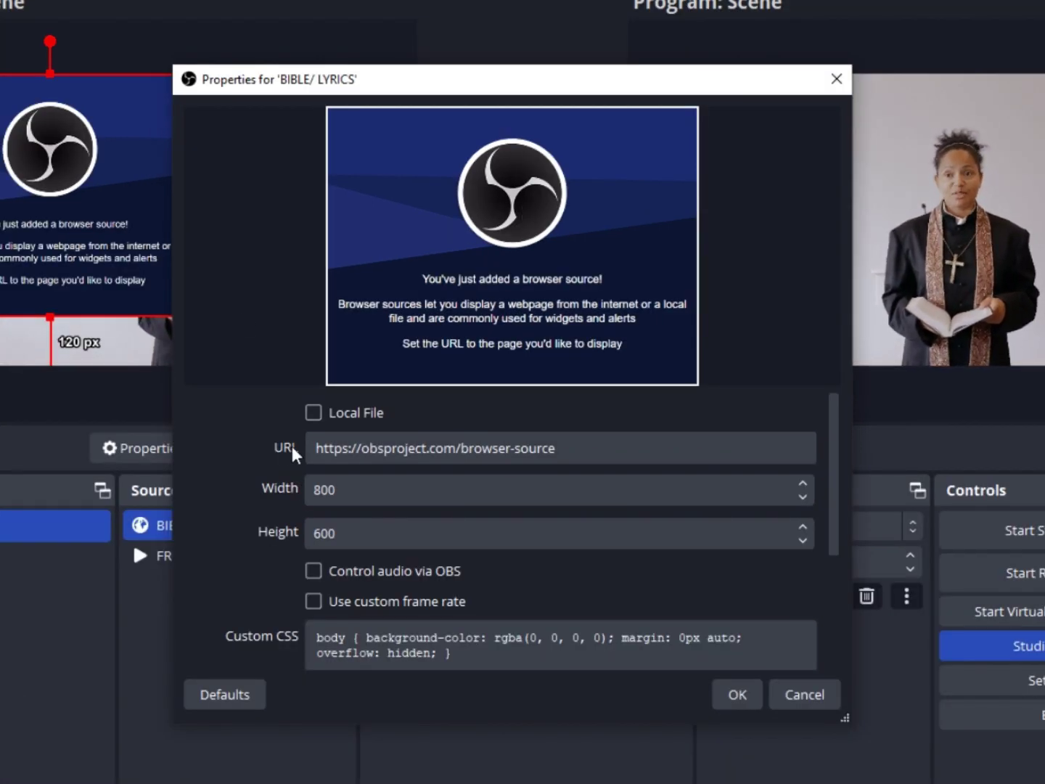
Replace the URL of the BIBLE/ LYRICS browser source with the copied All Stream Hub OBS overlay link.
{"action": "left_click_drag", "start_coordinate": [563, 449], "coordinate": [215, 448]}
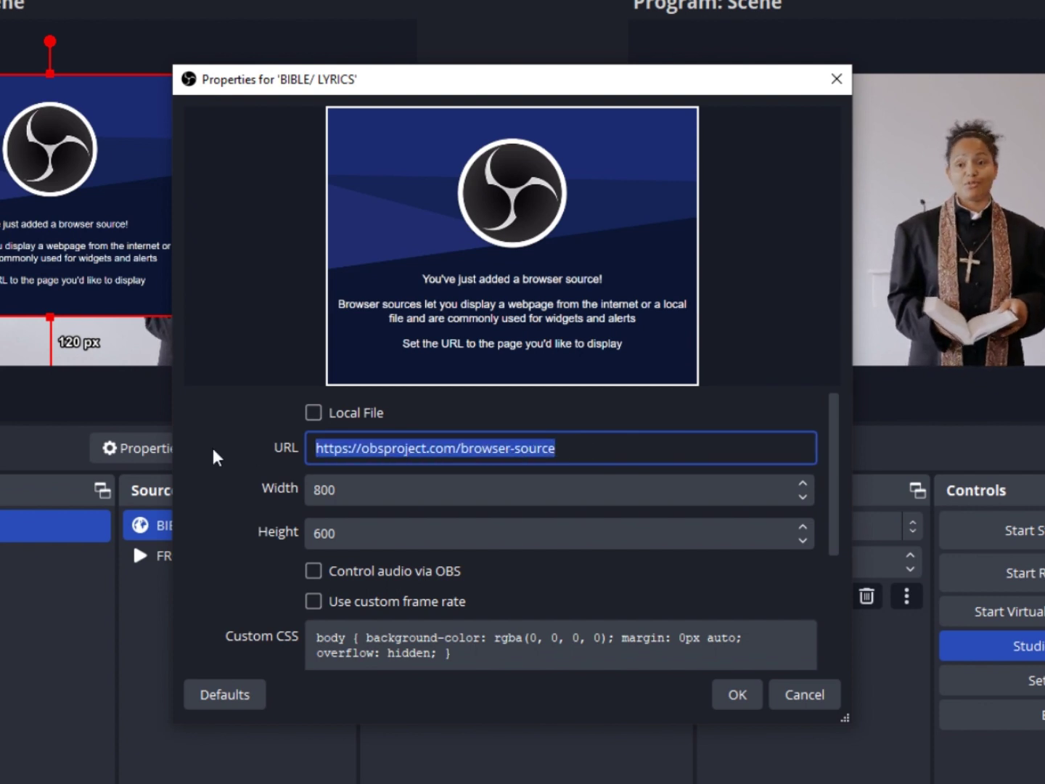
{"action": "key", "text": "BackSpace"}
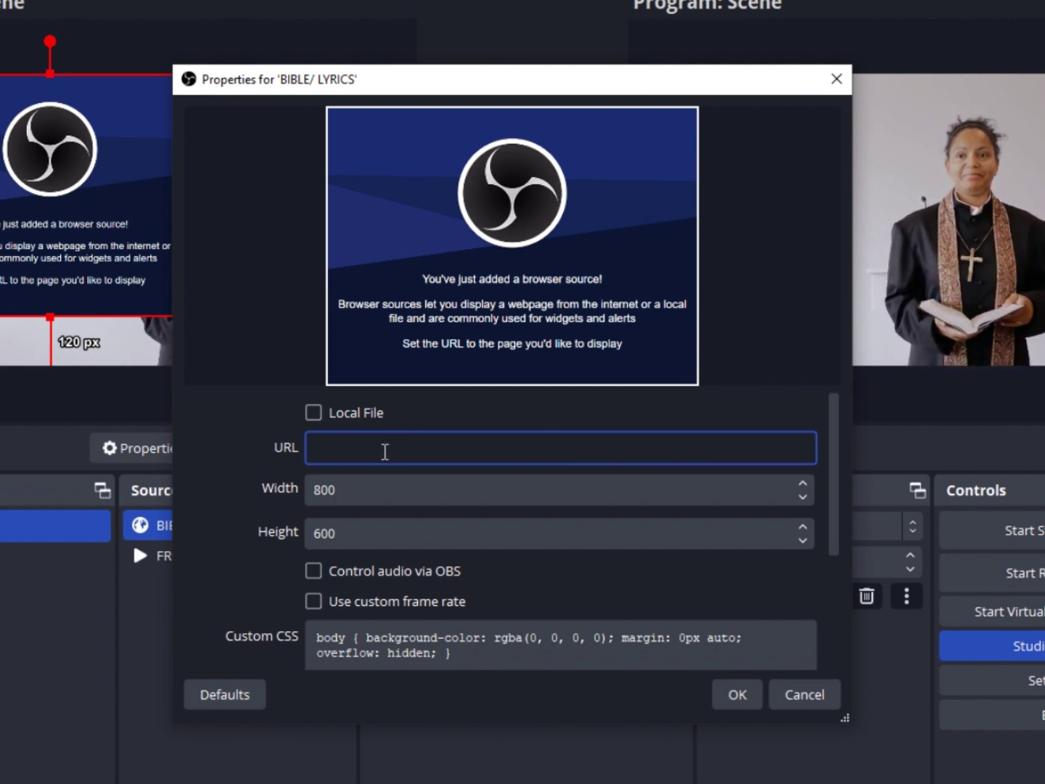
{"action": "right_click", "coordinate": [383, 454]}
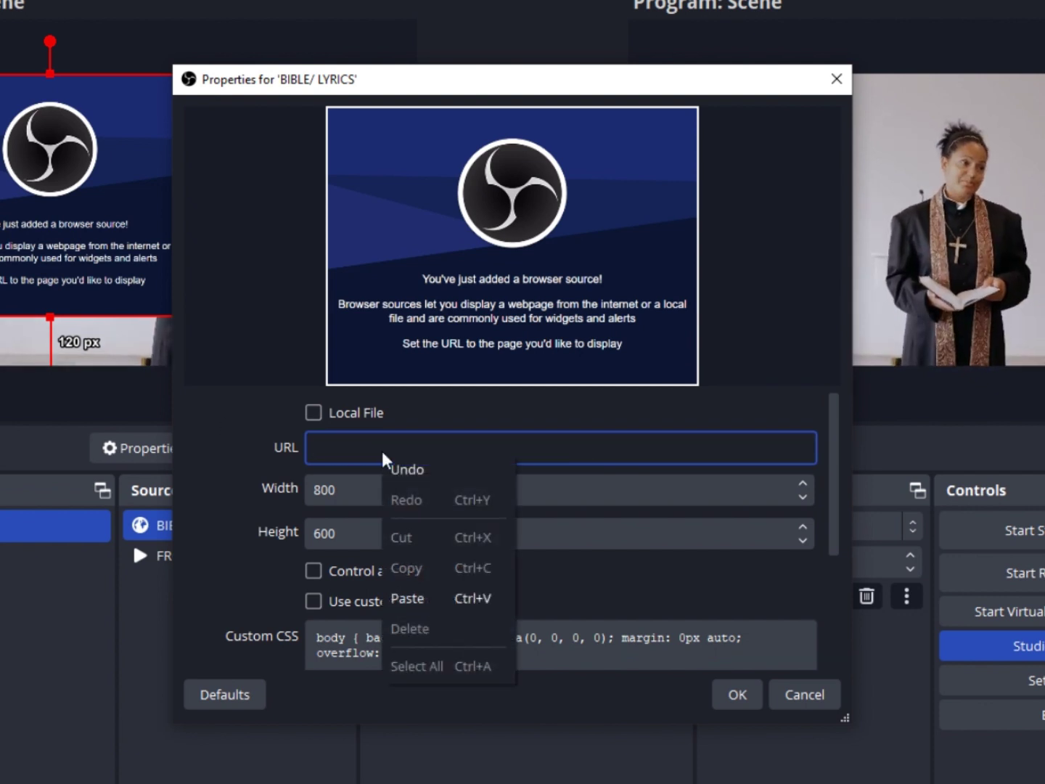
{"action": "left_click", "coordinate": [472, 596]}
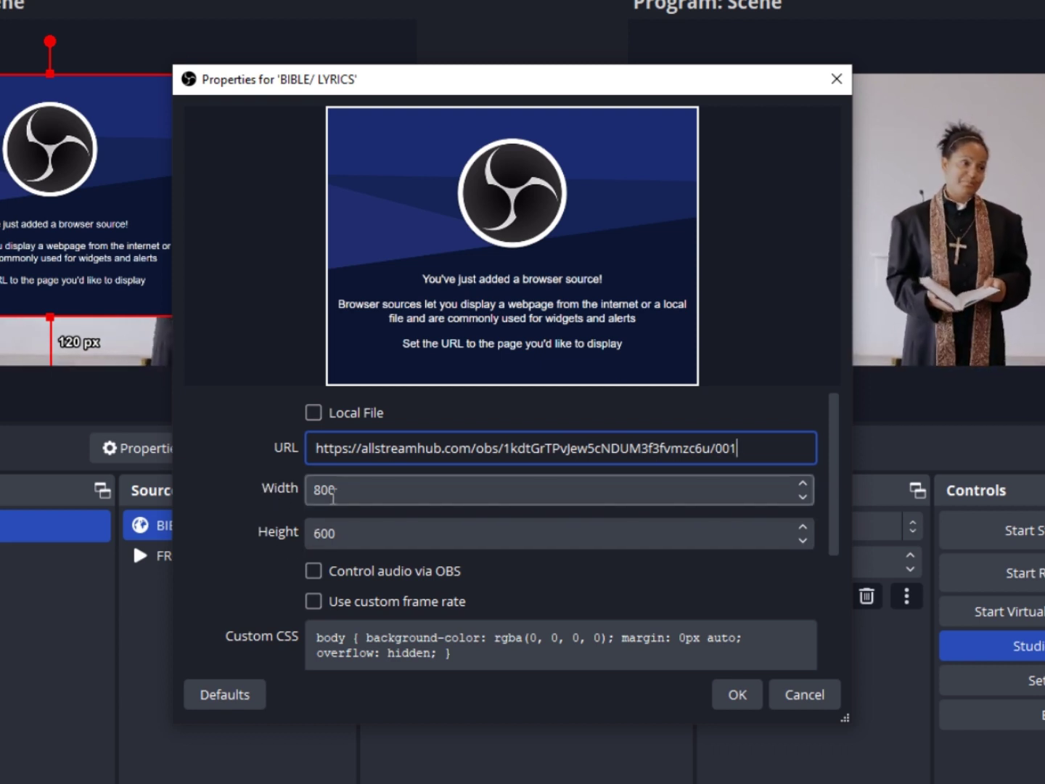
Set the browser source's width to 1280 and height to 720, and accept its properties.
{"action": "key", "text": "Tab"}
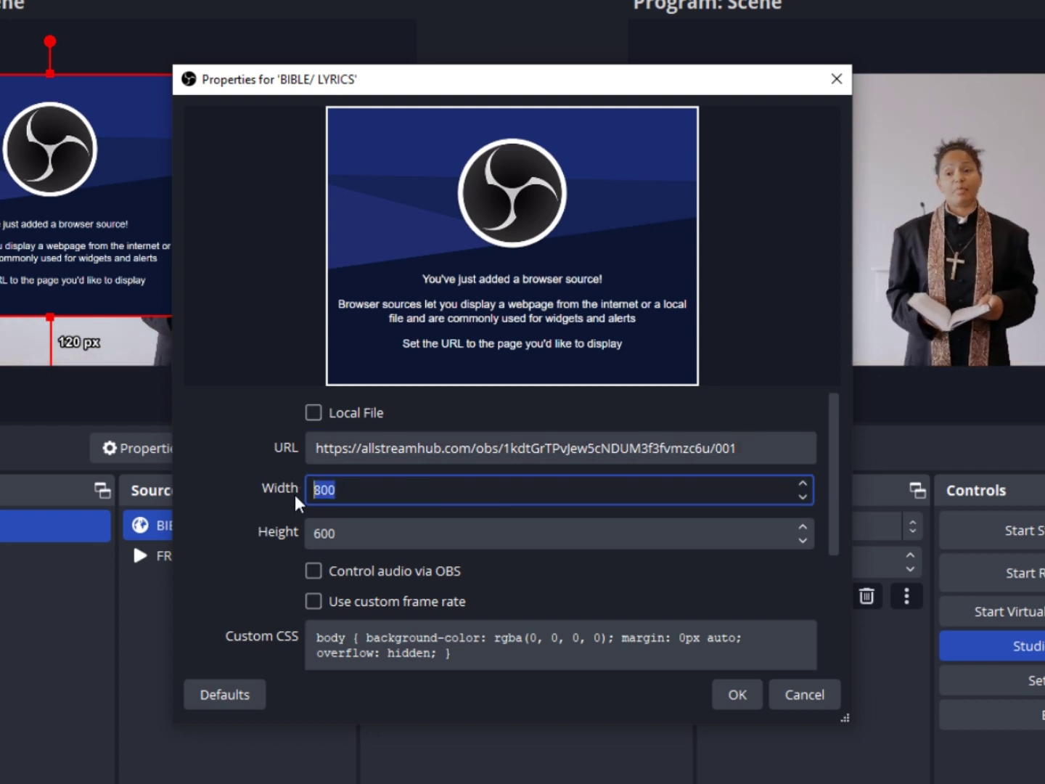
{"action": "type", "text": "1280"}
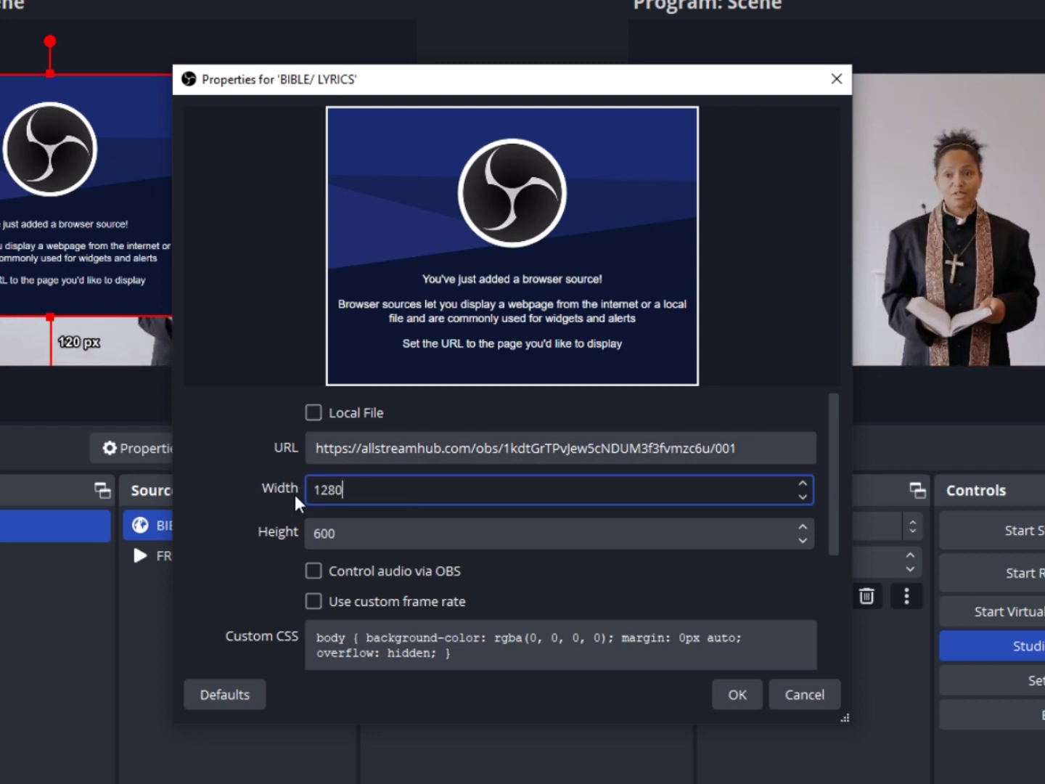
{"action": "left_click", "coordinate": [348, 534]}
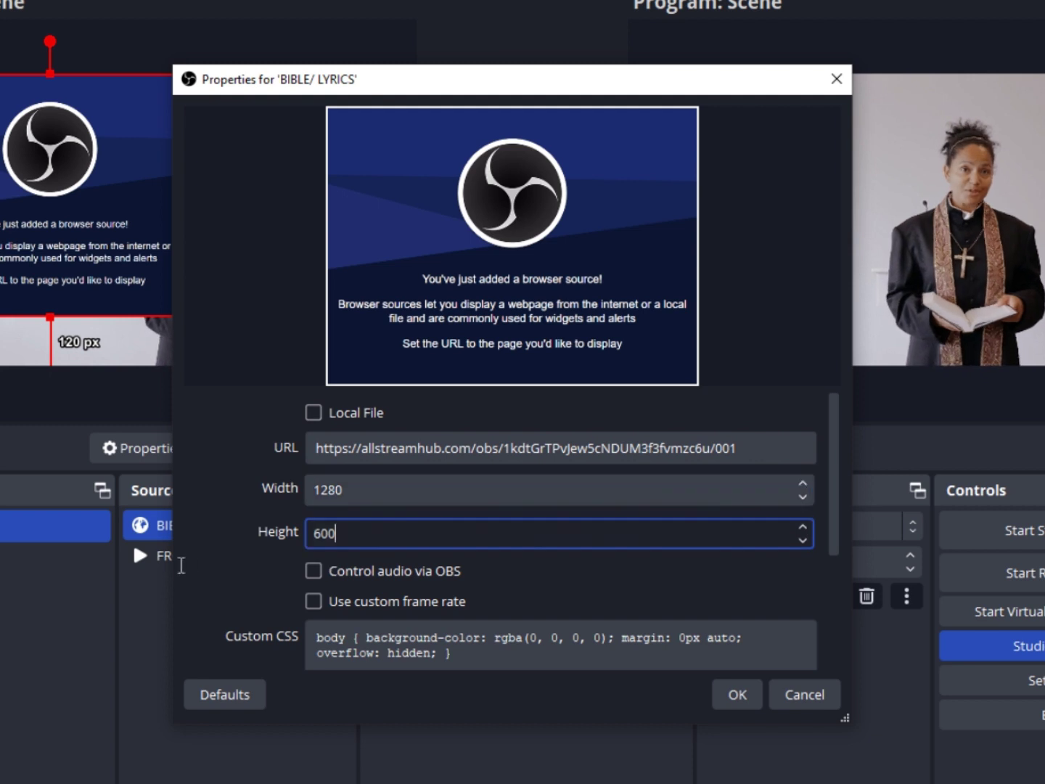
{"action": "left_click_drag", "start_coordinate": [359, 534], "coordinate": [287, 543]}
{"action": "type", "text": "720"}
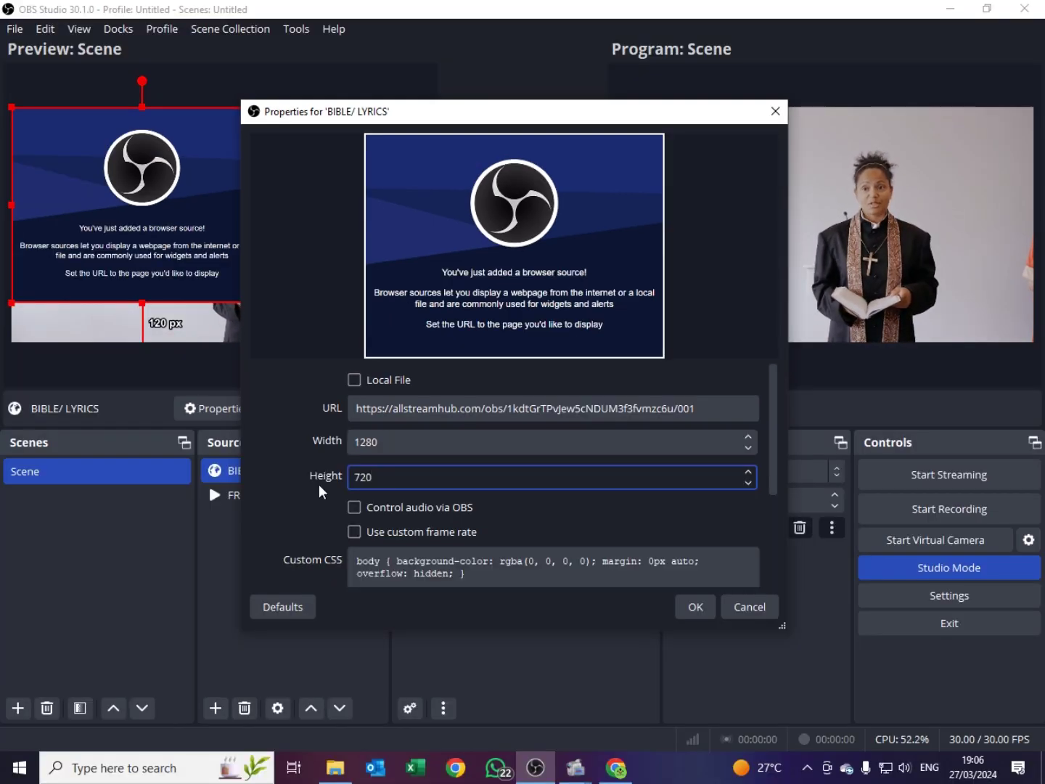
{"action": "left_click", "coordinate": [694, 606]}
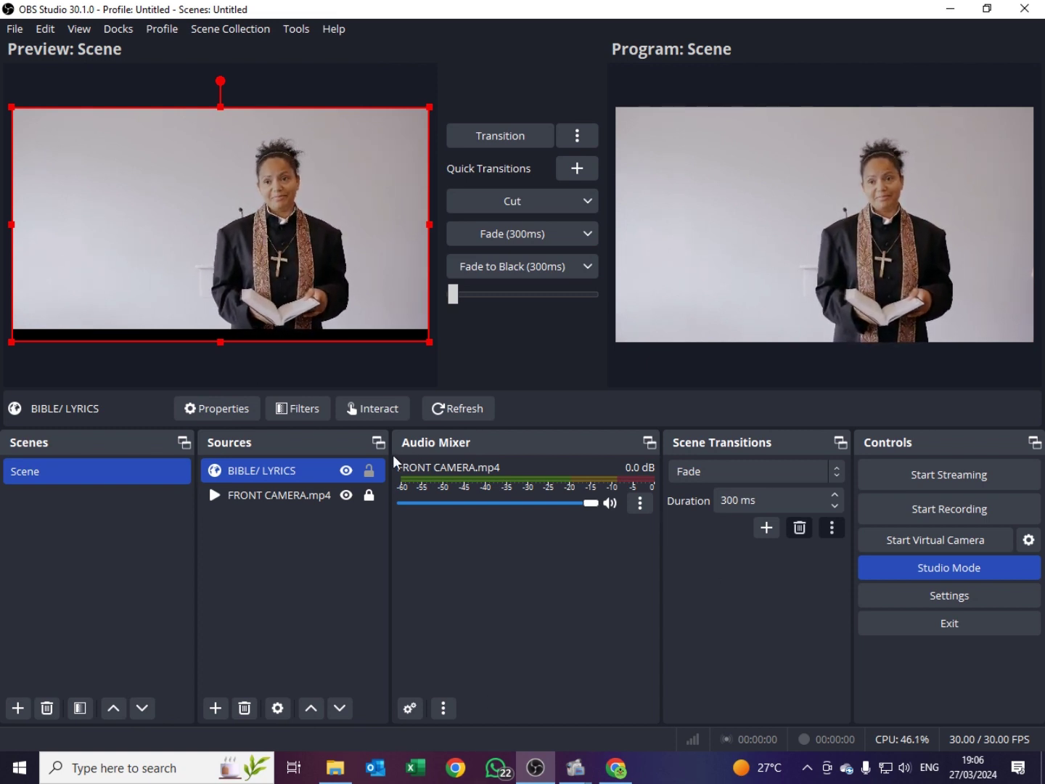
Switch to the All Stream Hub dashboard in Chrome and show the KJV scripture Genesis 1:1 on the default OBS screen.
{"action": "left_click", "coordinate": [614, 767]}
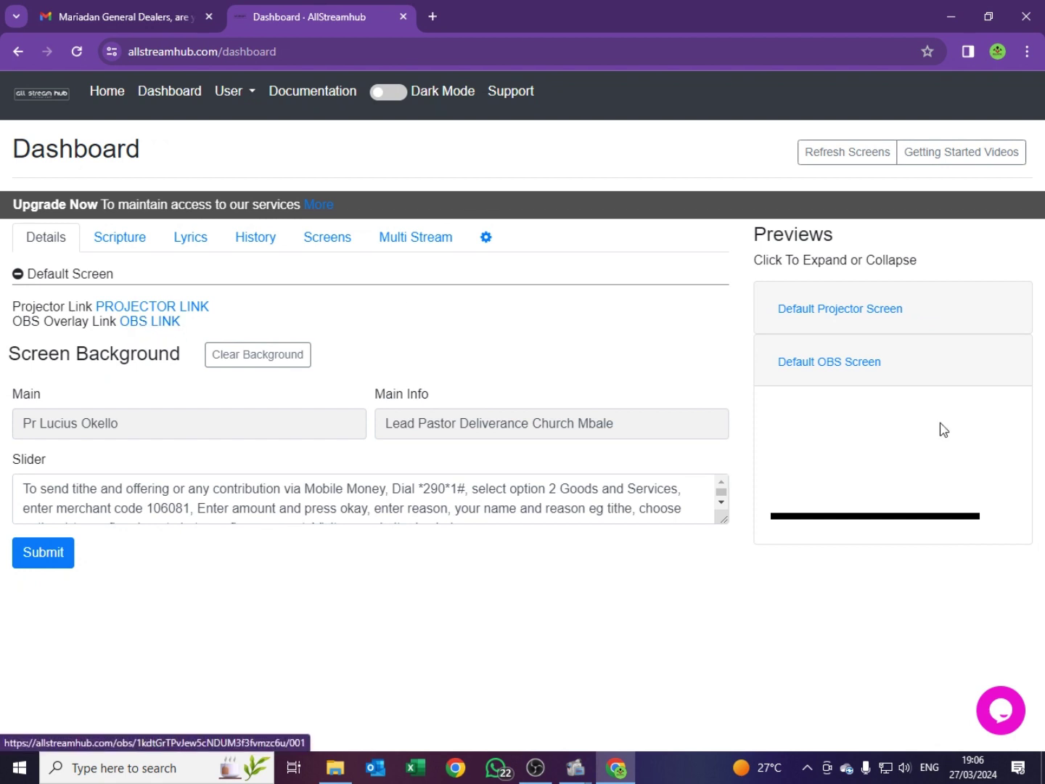
{"action": "left_click", "coordinate": [799, 369]}
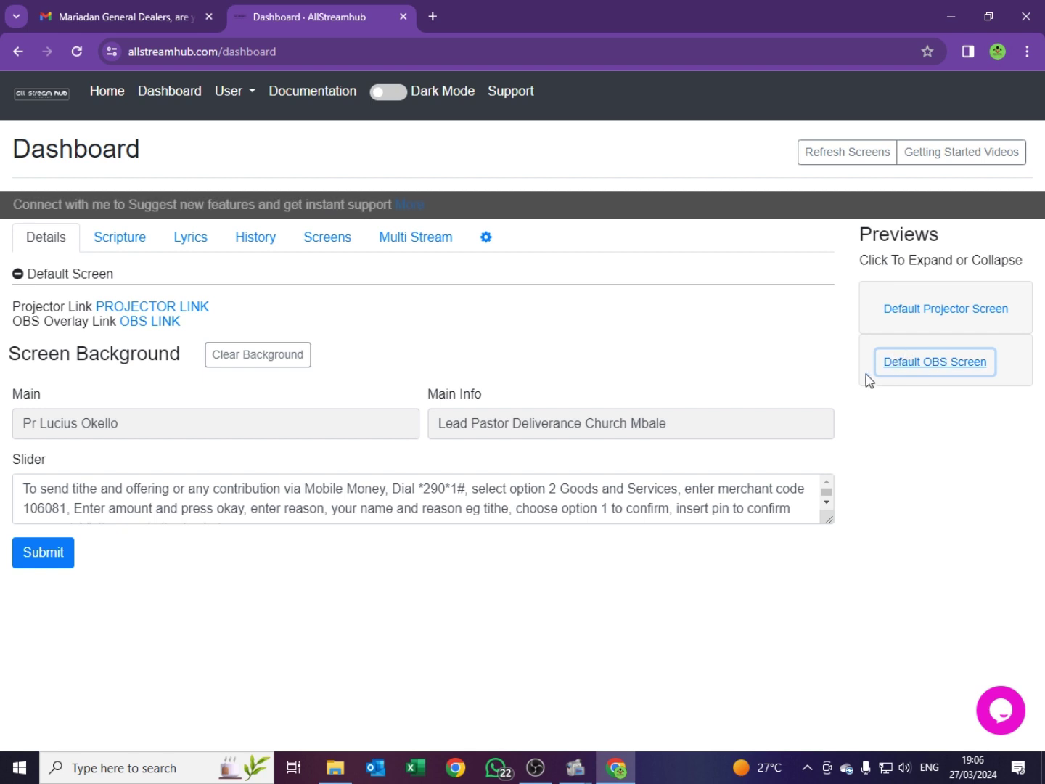
{"action": "left_click", "coordinate": [923, 371]}
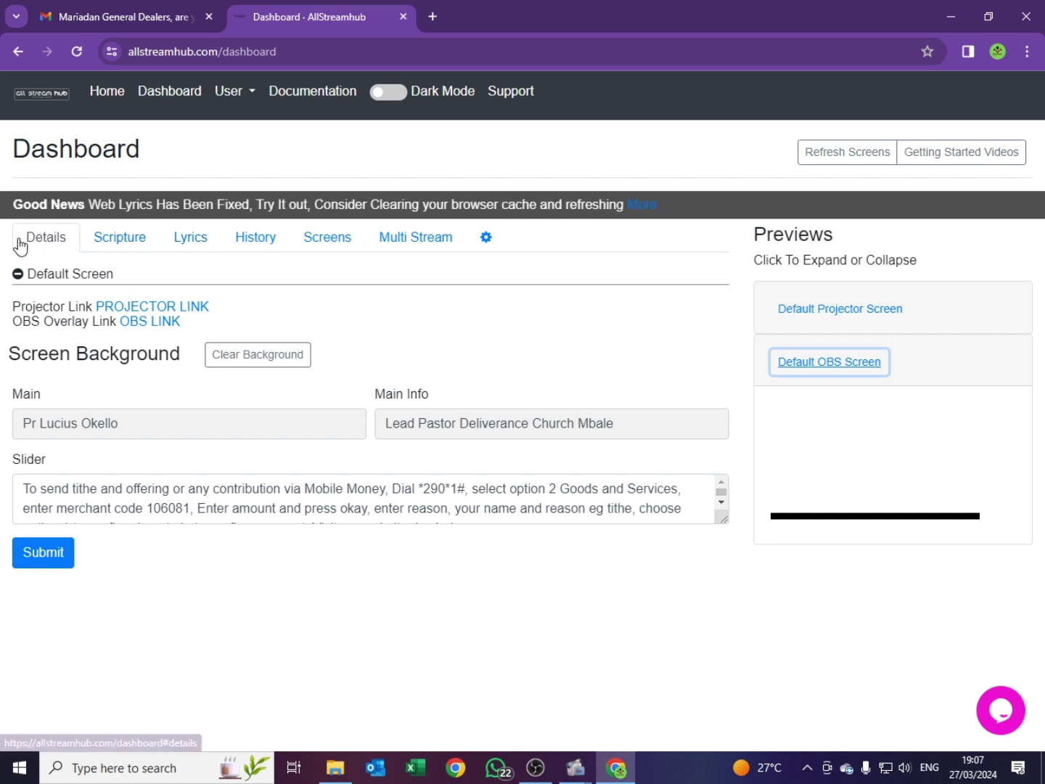
{"action": "left_click", "coordinate": [115, 247]}
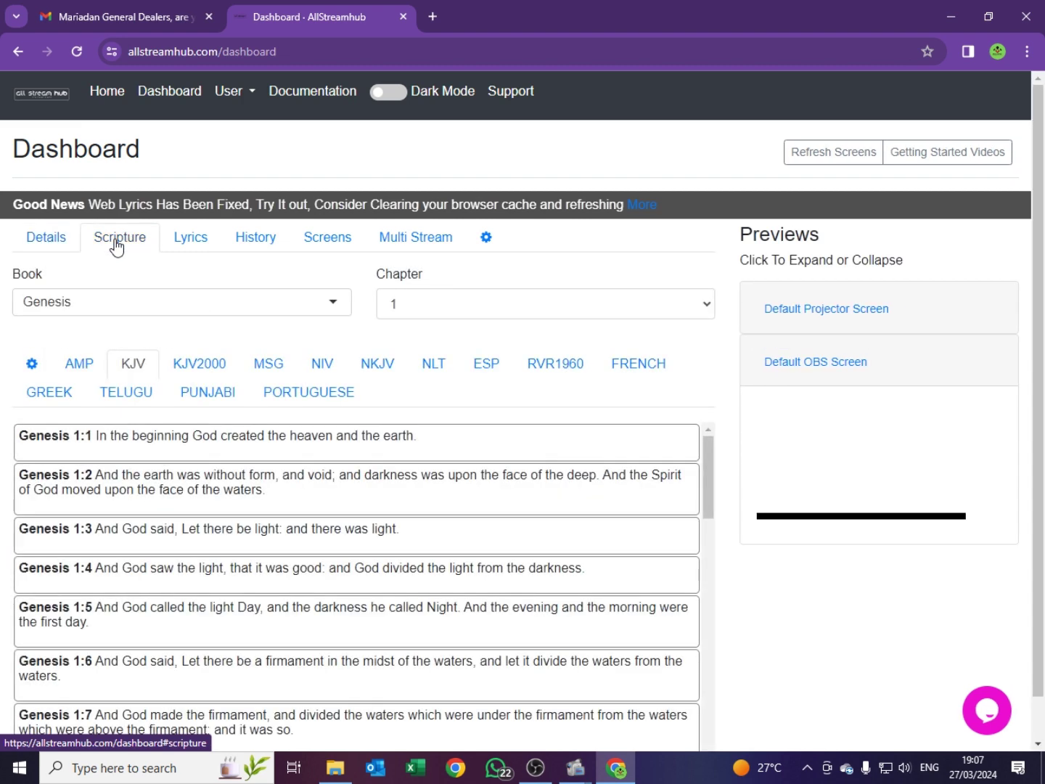
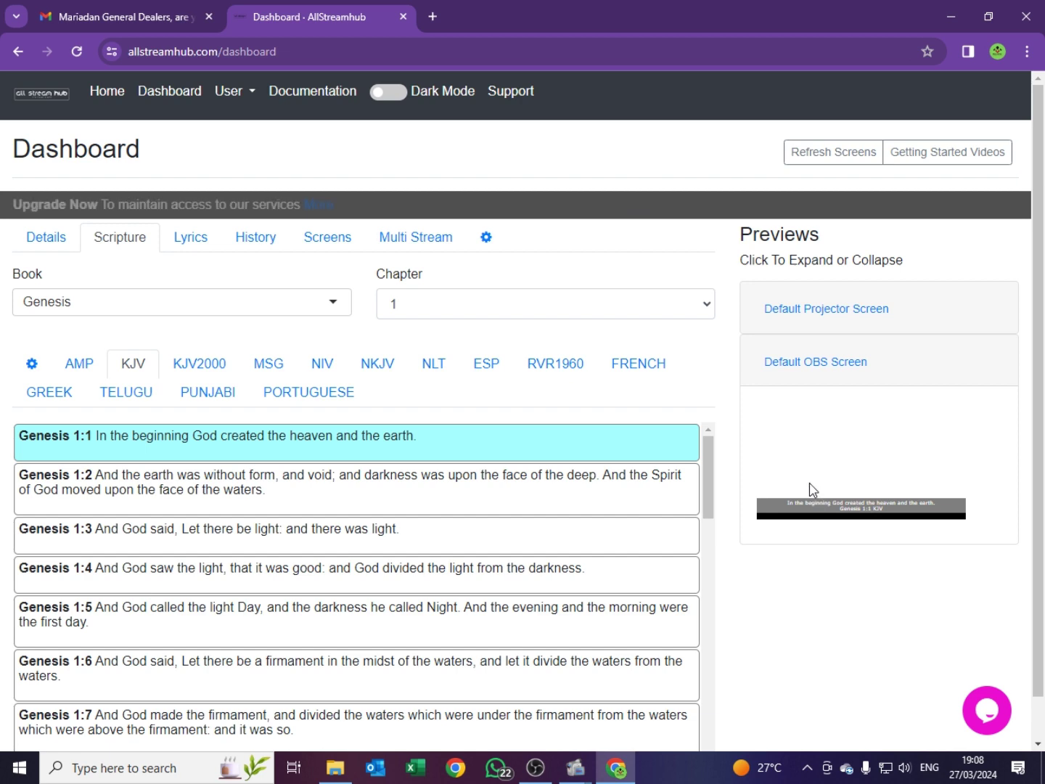
Switch to OBS Studio and transition the preview scene with the scripture overlay to the program output.
{"action": "left_click", "coordinate": [535, 770]}
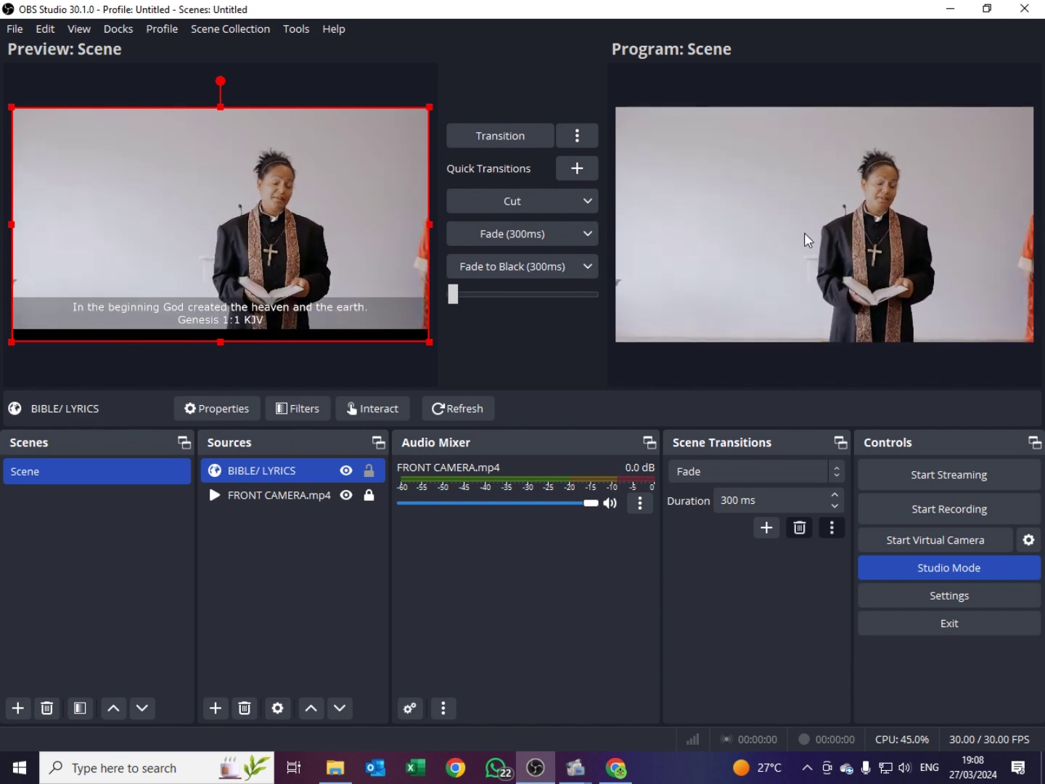
{"action": "left_click", "coordinate": [471, 140]}
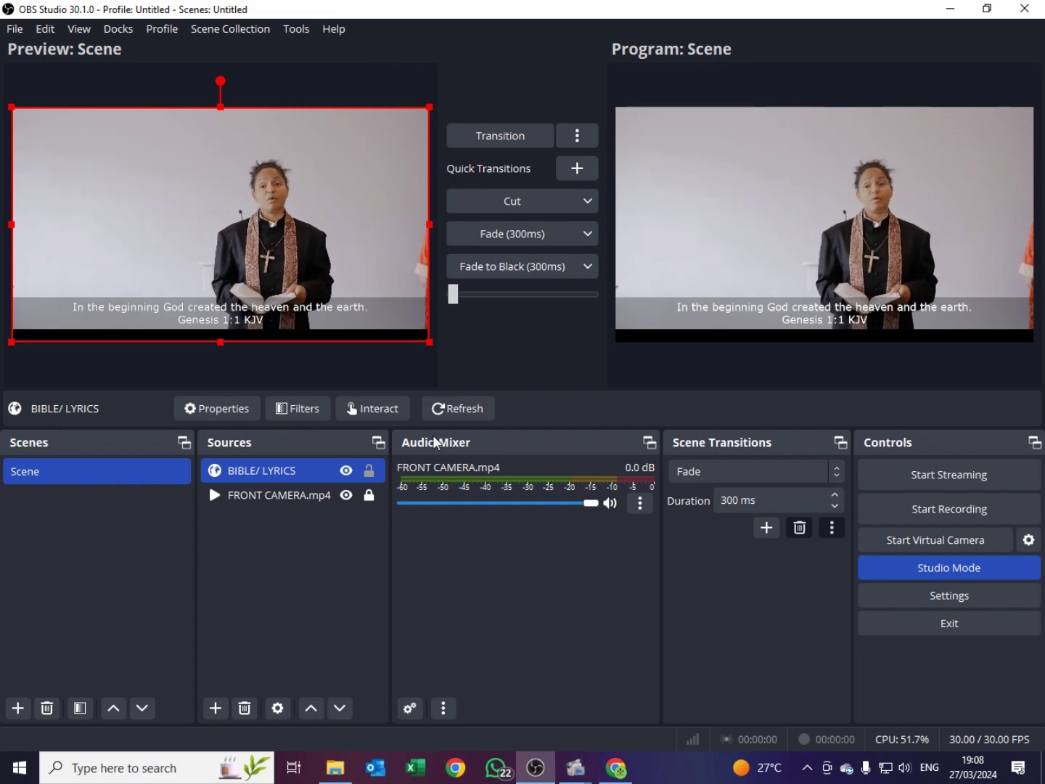
Display Matthew 1:5 KJV from the All Stream Hub dashboard in Chrome, and return to OBS Studio to check the live overlay.
{"action": "left_click", "coordinate": [616, 771]}
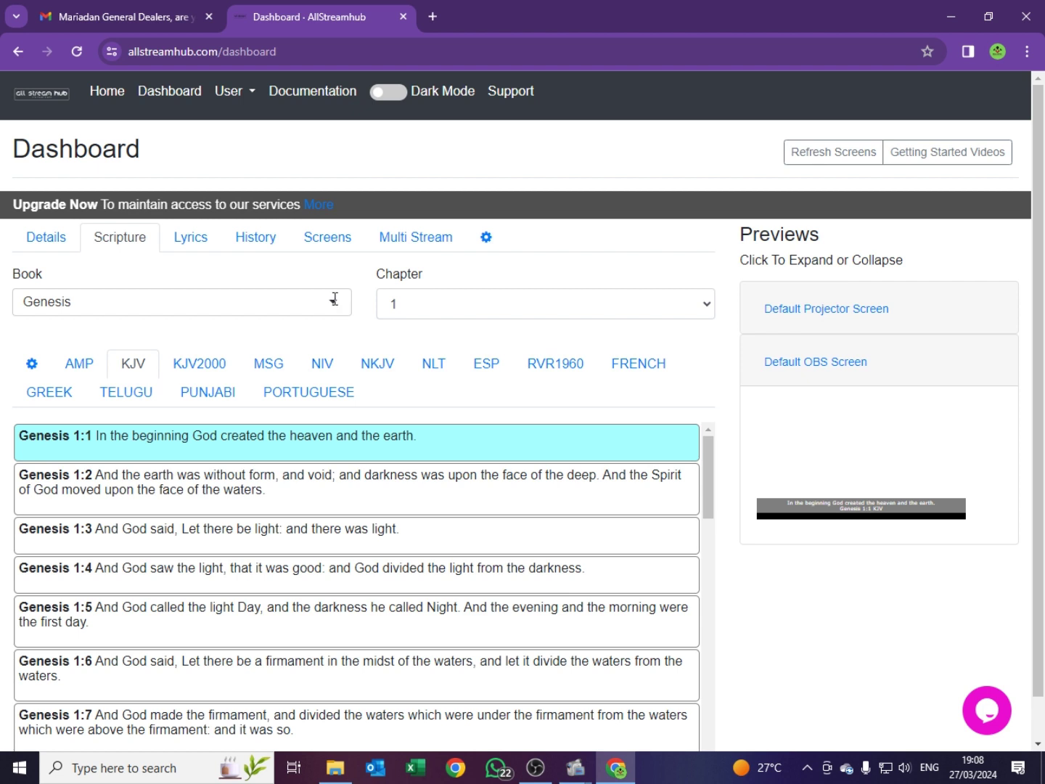
{"action": "left_click", "coordinate": [334, 299]}
{"action": "scroll", "coordinate": [311, 341], "scroll_direction": "down", "scroll_amount": 3}
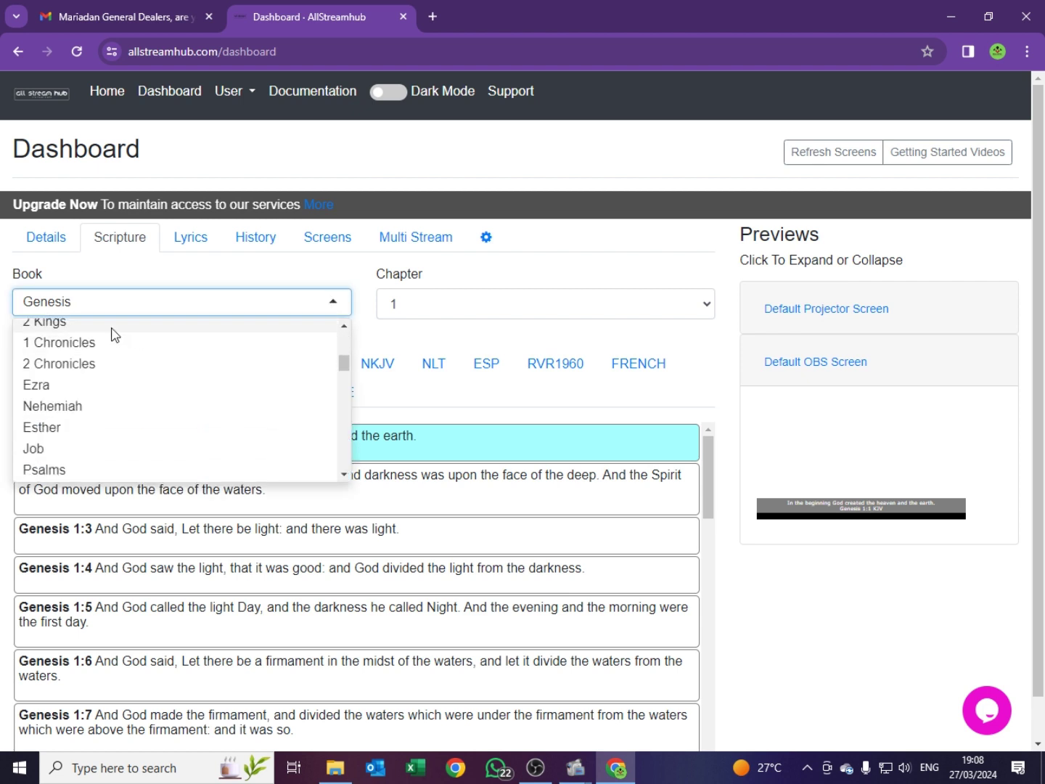
{"action": "scroll", "coordinate": [72, 434], "scroll_direction": "down", "scroll_amount": 4}
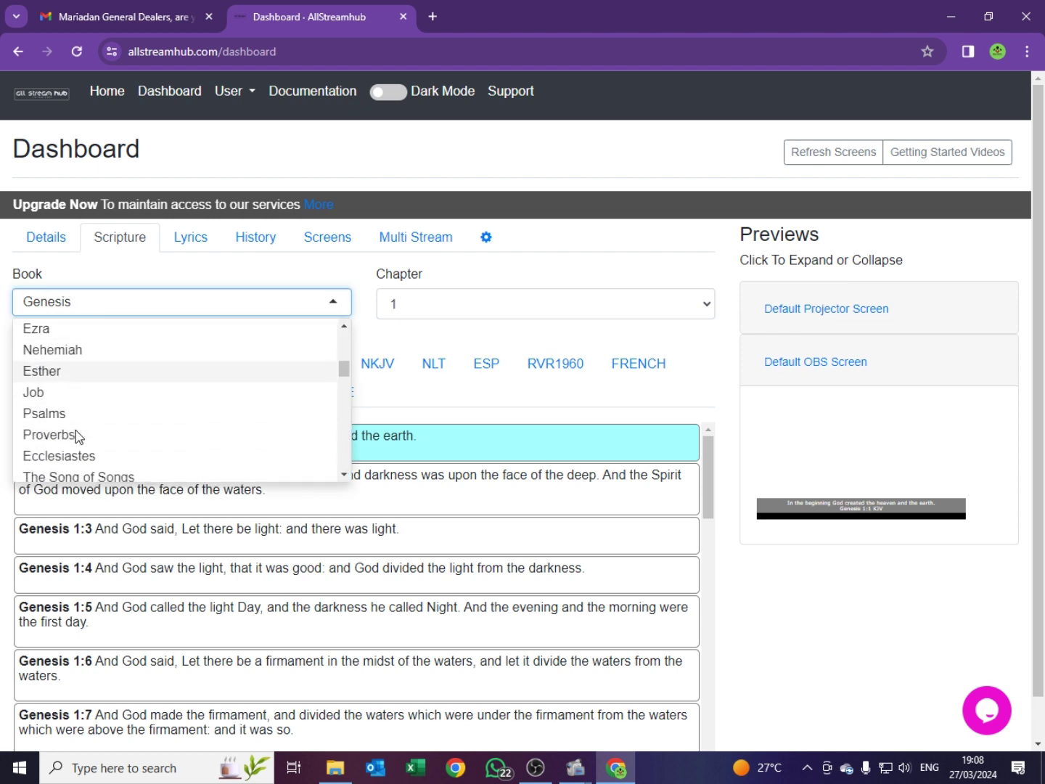
{"action": "scroll", "coordinate": [80, 423], "scroll_direction": "down", "scroll_amount": 4}
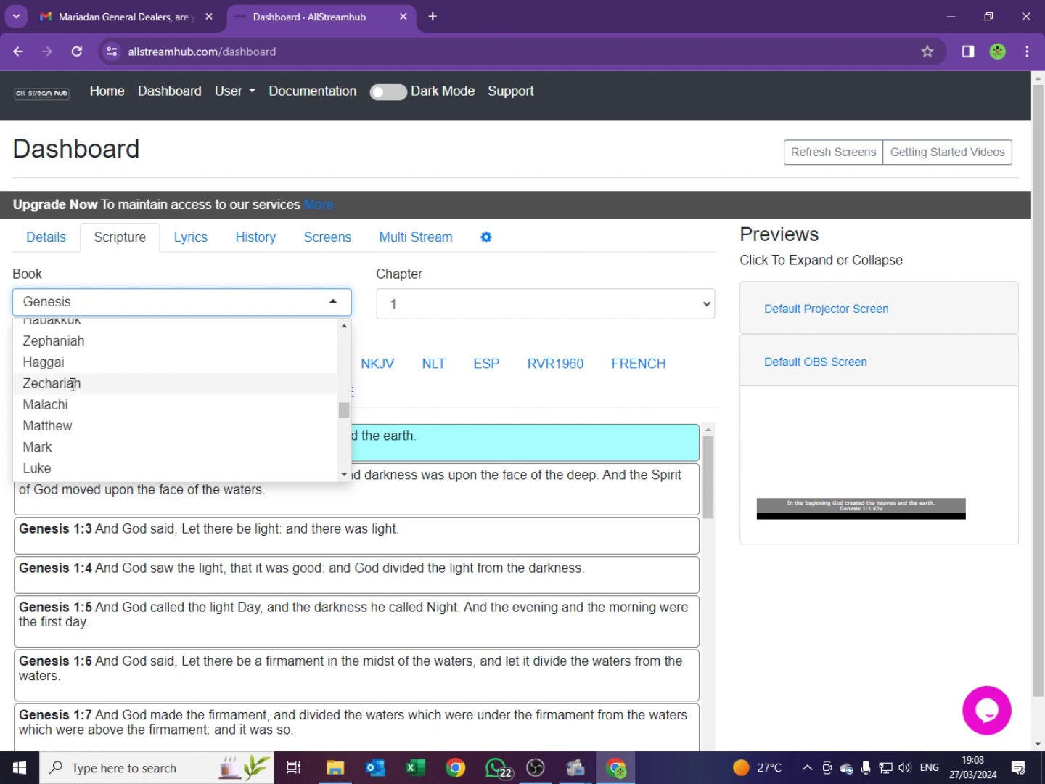
{"action": "left_click", "coordinate": [69, 426]}
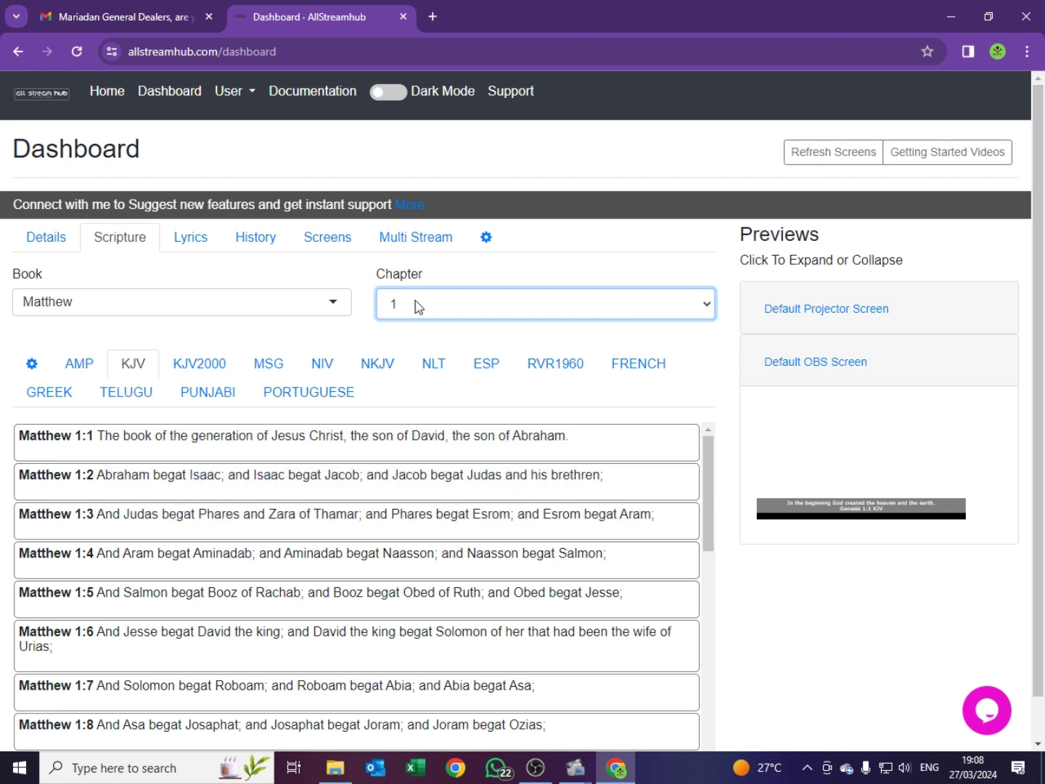
{"action": "scroll", "coordinate": [112, 583], "scroll_direction": "down", "scroll_amount": 2}
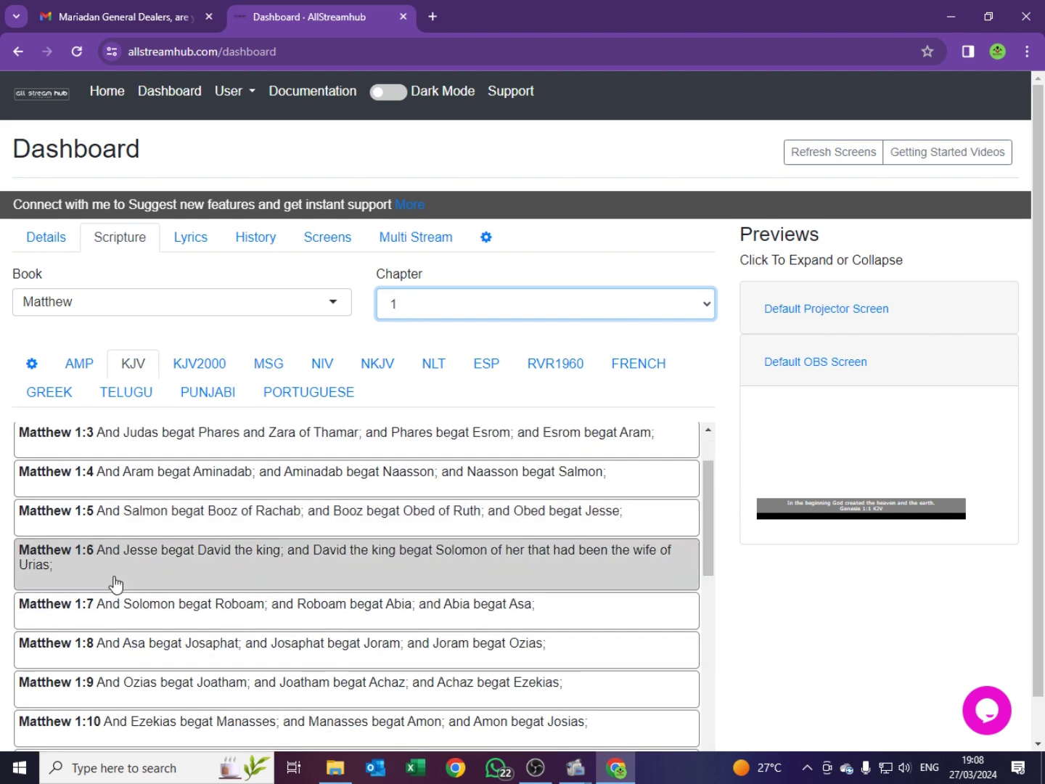
{"action": "scroll", "coordinate": [98, 530], "scroll_direction": "up", "scroll_amount": 1}
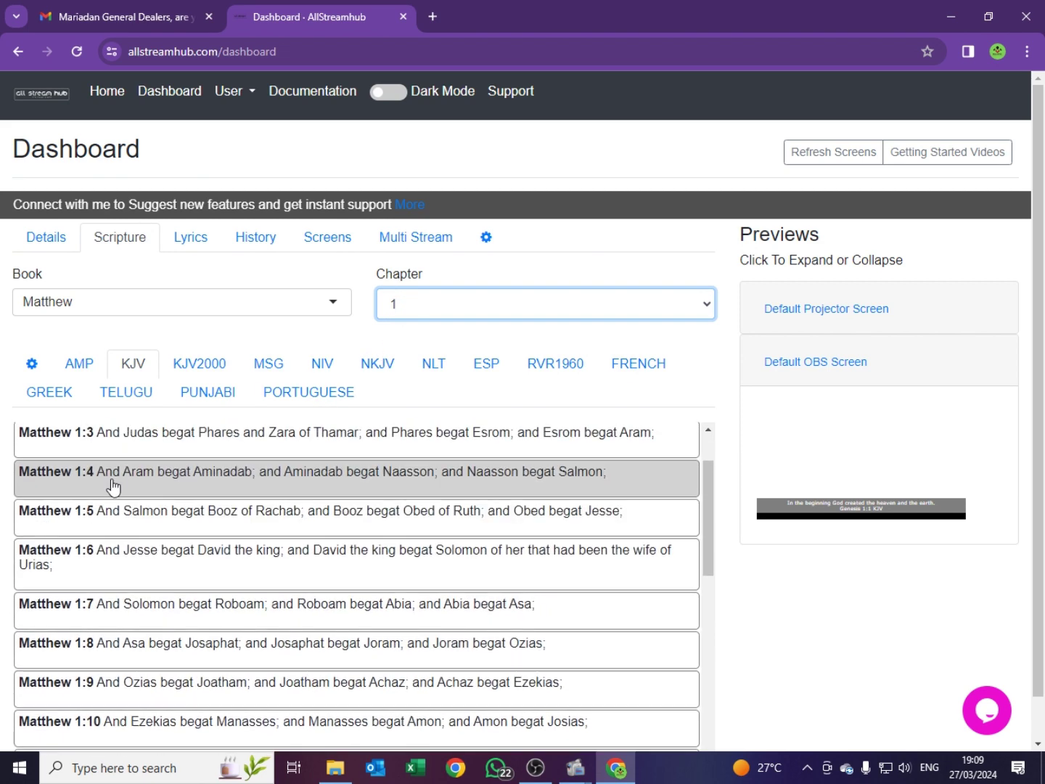
{"action": "left_click", "coordinate": [157, 517]}
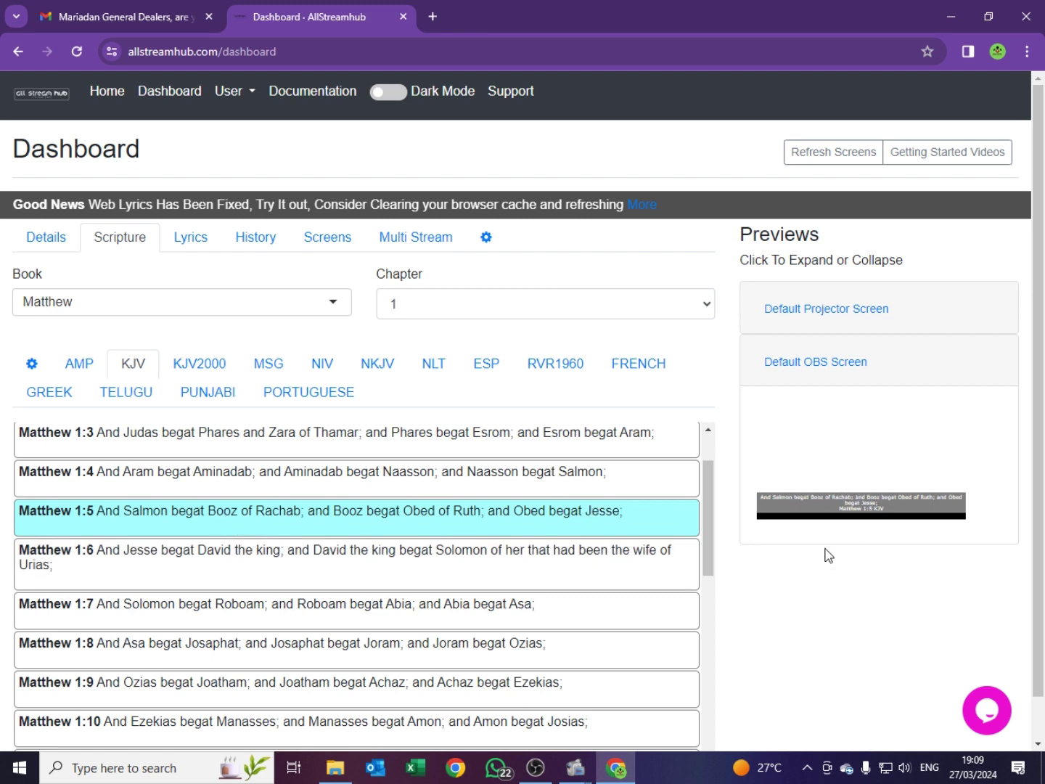
{"action": "left_click", "coordinate": [536, 768]}
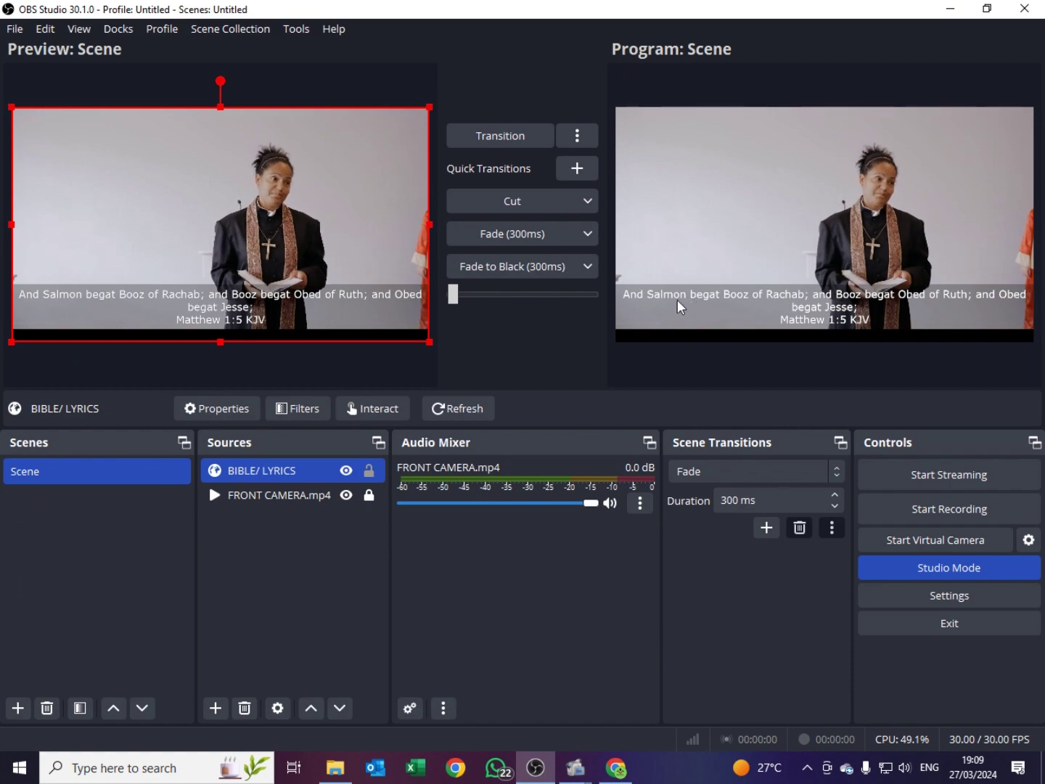
Switch to the All Stream Hub dashboard in Chrome, display Matthew 1:5 in the NIV version, and return to OBS Studio to check the overlay.
{"action": "left_click", "coordinate": [602, 759]}
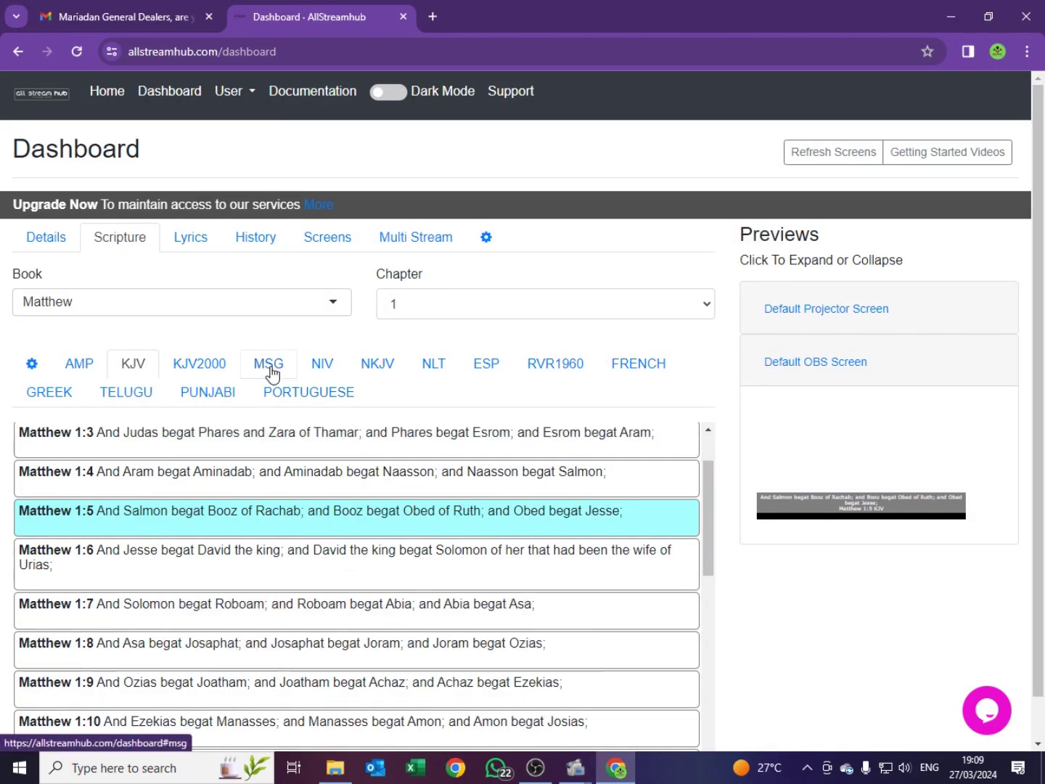
{"action": "left_click", "coordinate": [323, 367]}
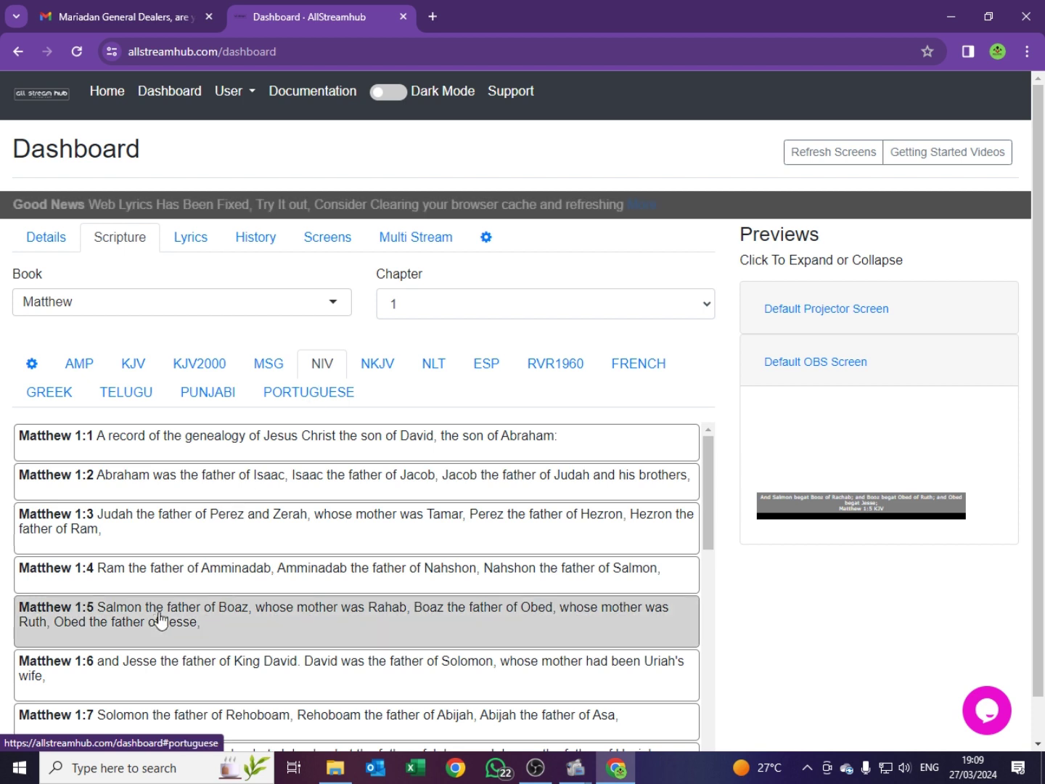
{"action": "left_click", "coordinate": [208, 622]}
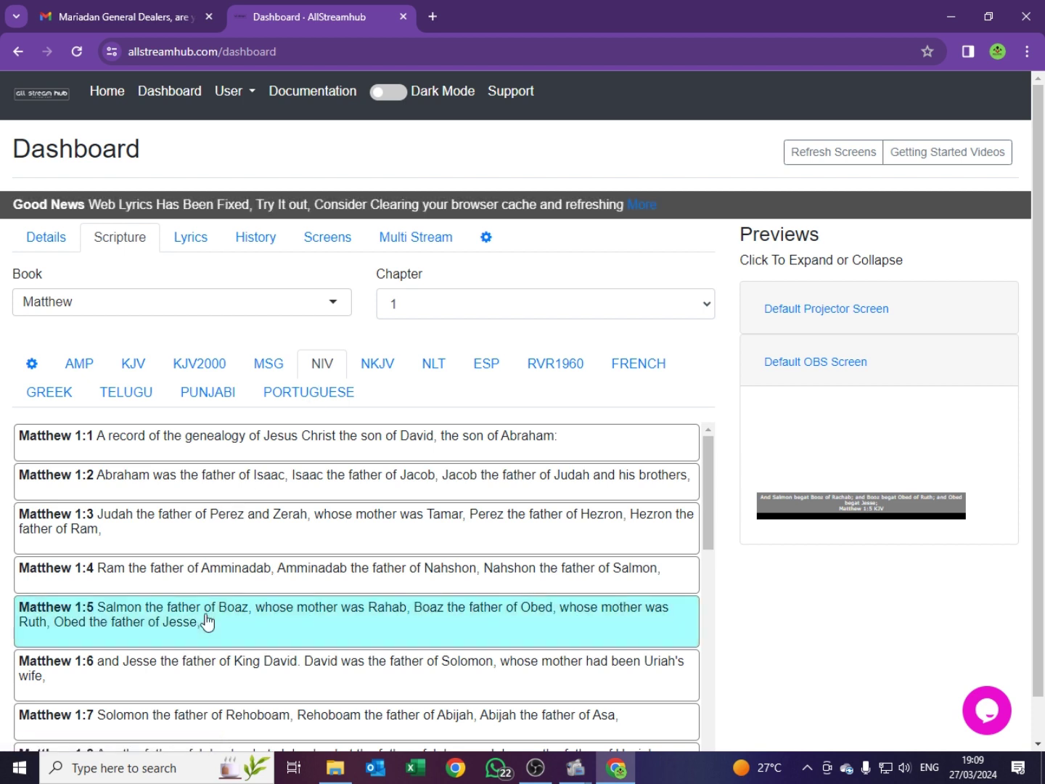
{"action": "left_click", "coordinate": [536, 768]}
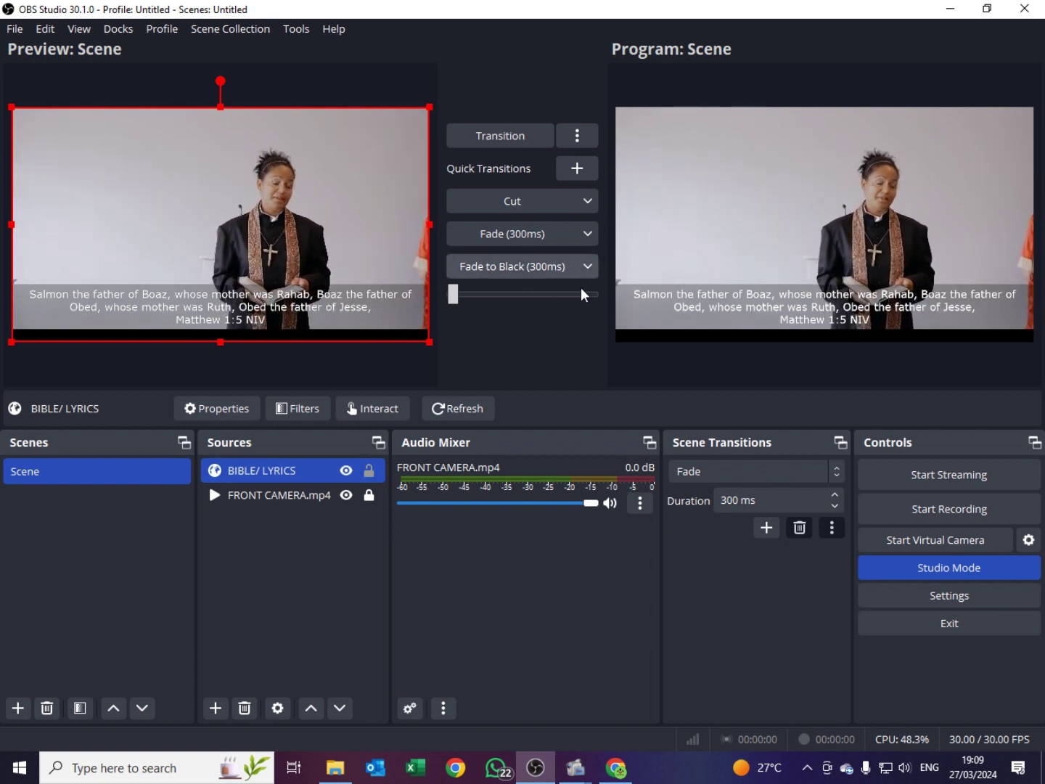
Hide the BIBLE/ LYRICS source in the scene and transition the clean camera view to the program output.
{"action": "left_click", "coordinate": [346, 472]}
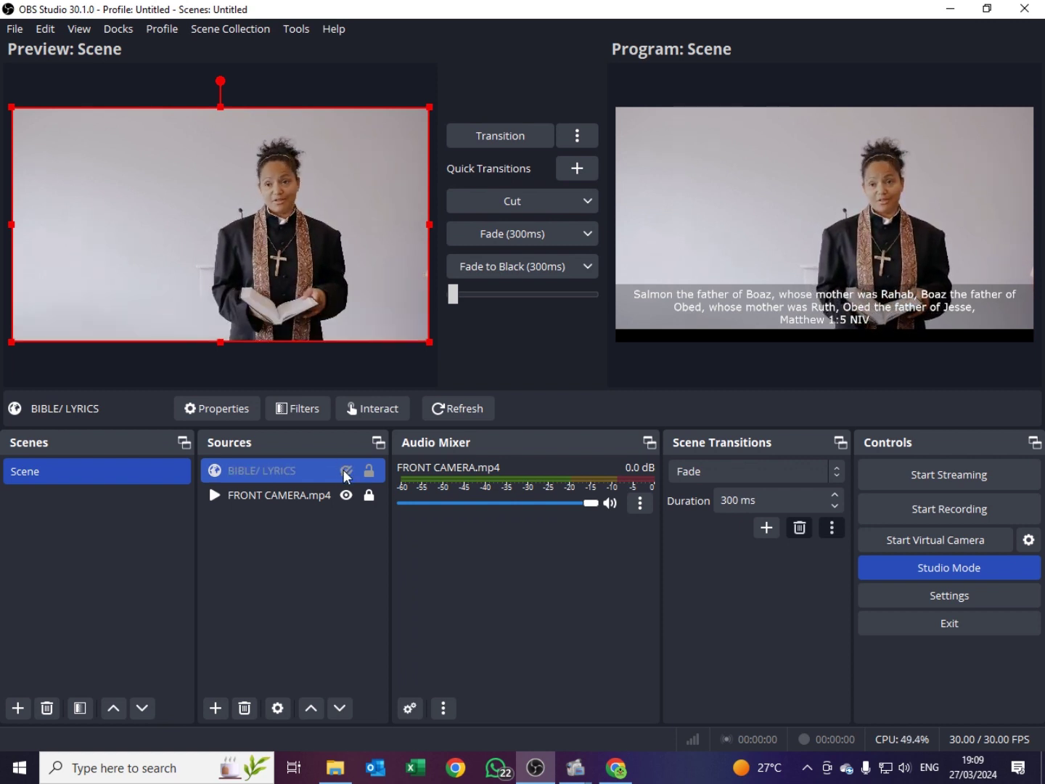
{"action": "left_click", "coordinate": [489, 141]}
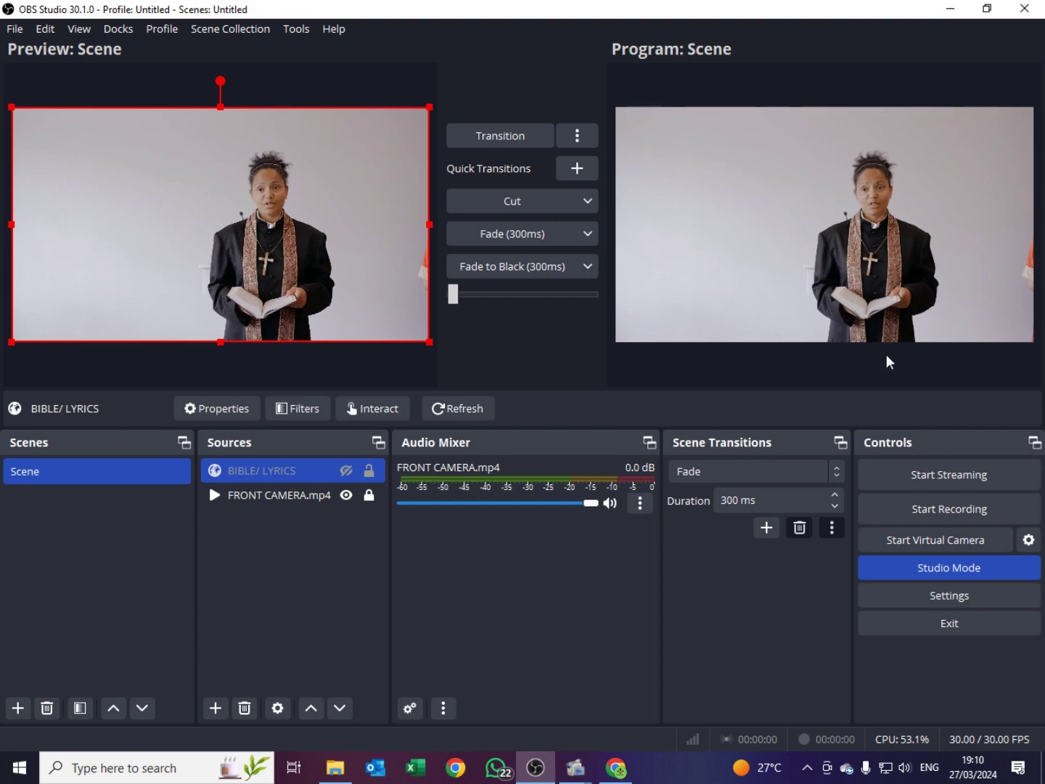
Switch to the All Stream Hub dashboard in Chrome and search the web lyrics for the song WAY MAKER by the artist SINACH.
{"action": "left_click", "coordinate": [617, 770]}
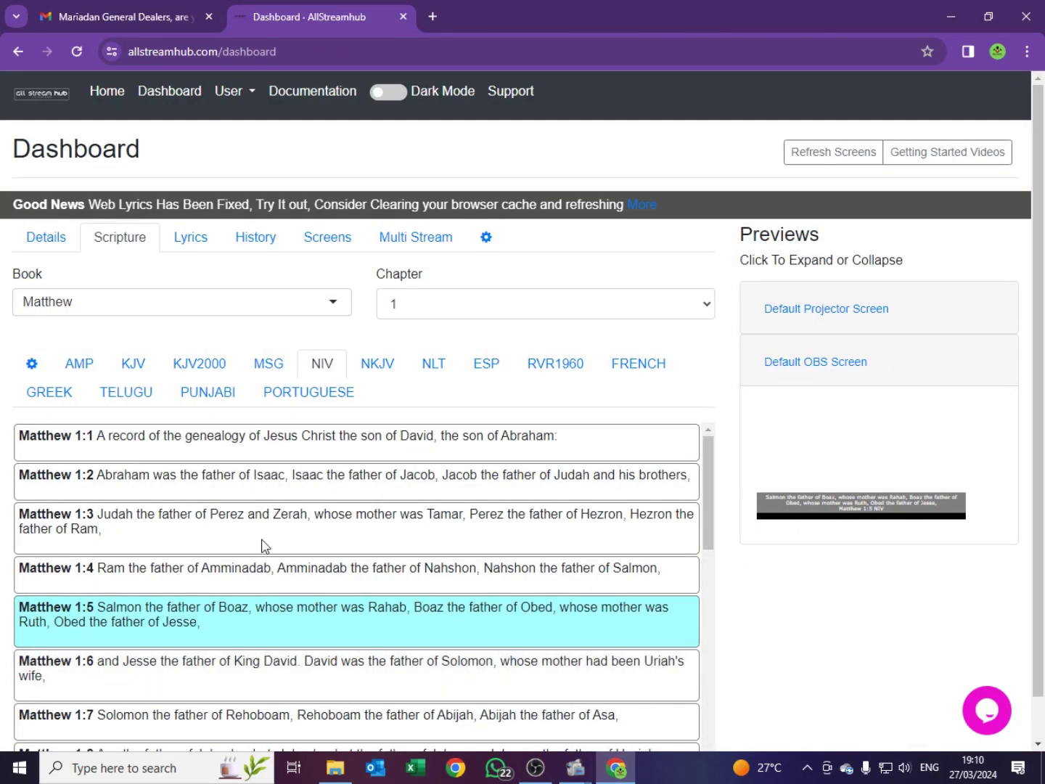
{"action": "left_click", "coordinate": [193, 242]}
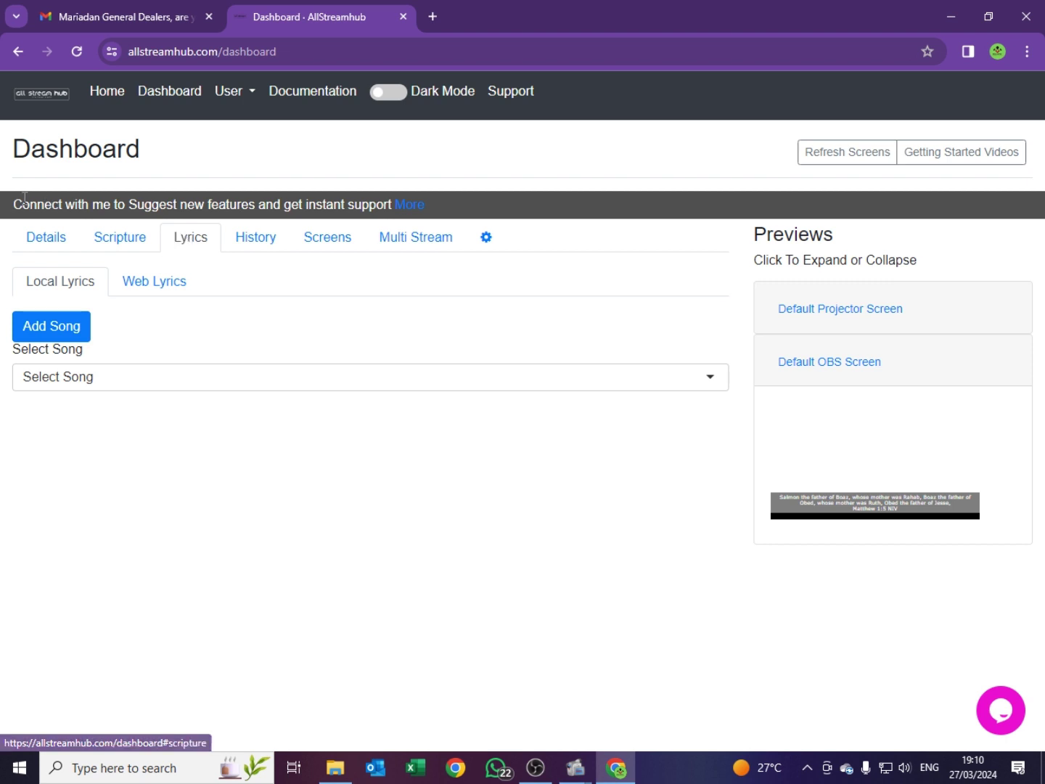
{"action": "left_click", "coordinate": [160, 290]}
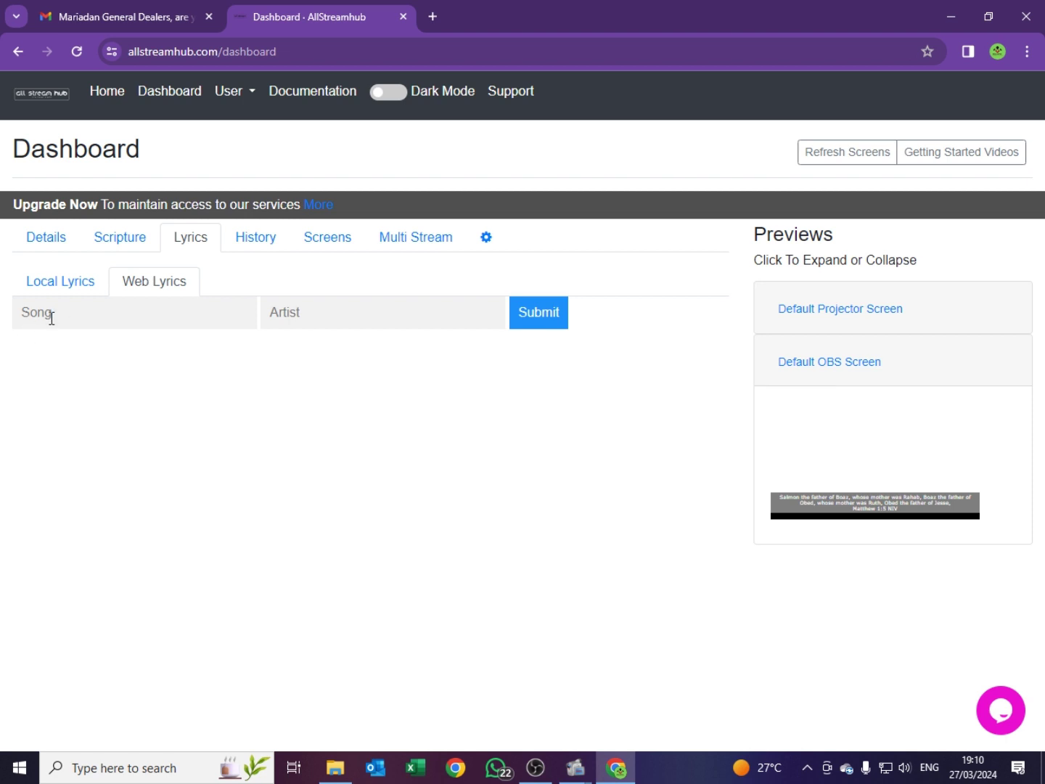
{"action": "left_click", "coordinate": [51, 317]}
{"action": "type", "text": "WAY MAKER"}
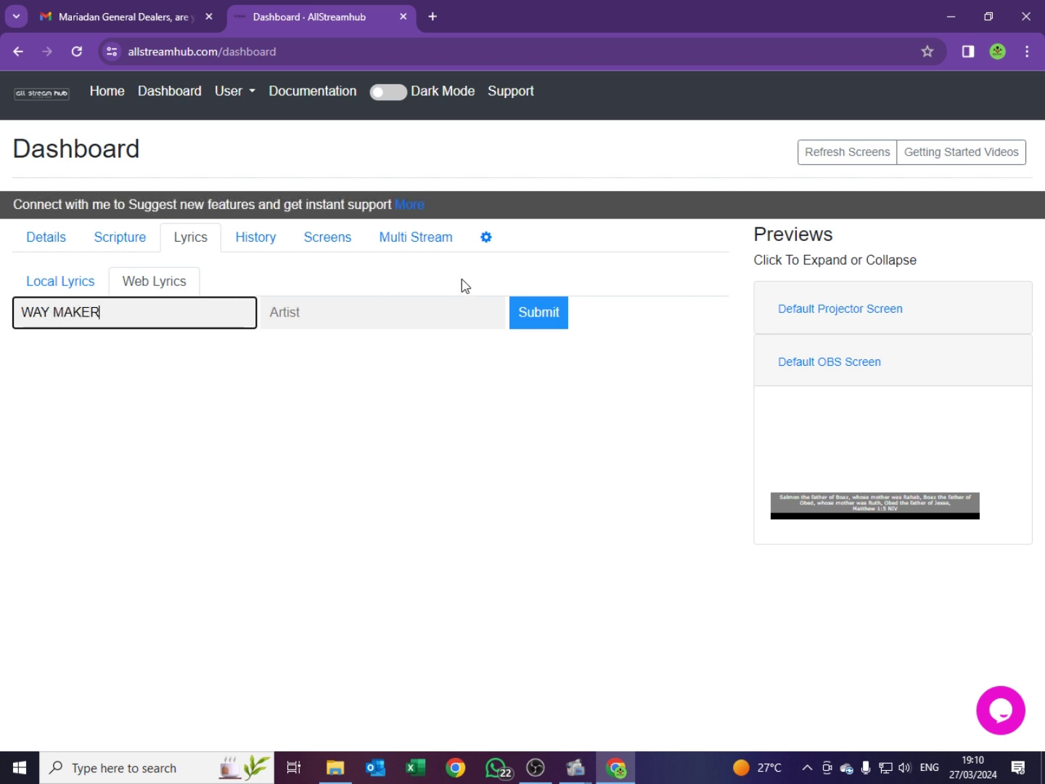
{"action": "left_click", "coordinate": [330, 313]}
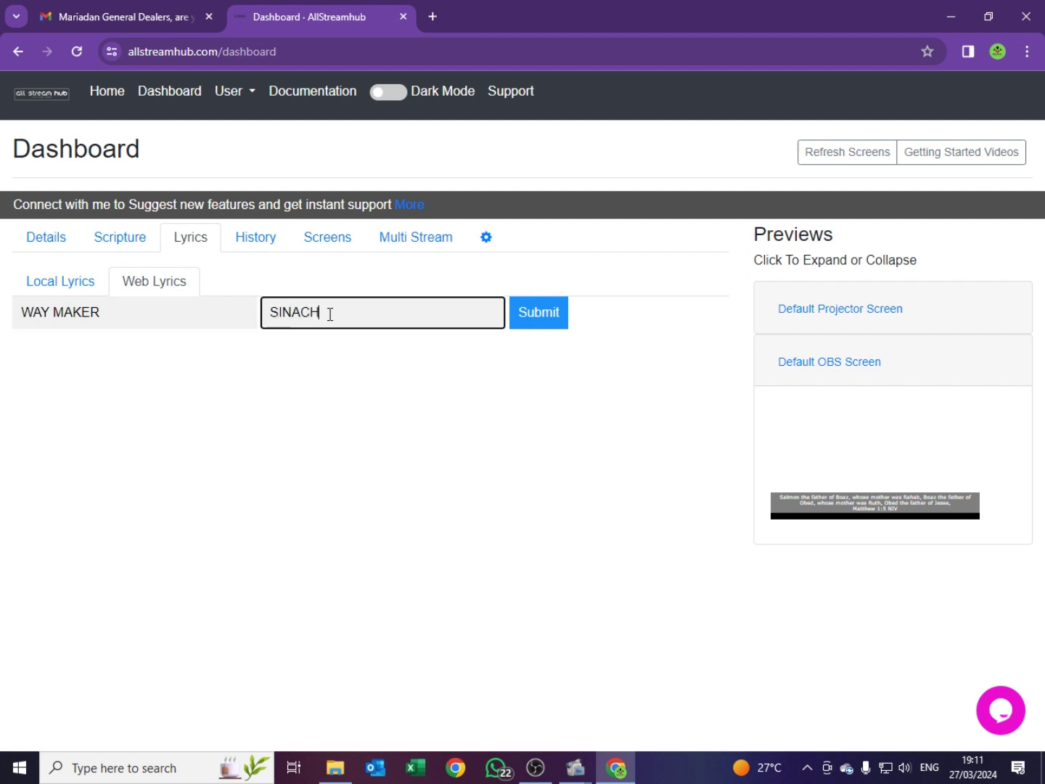
{"action": "left_click", "coordinate": [528, 314]}
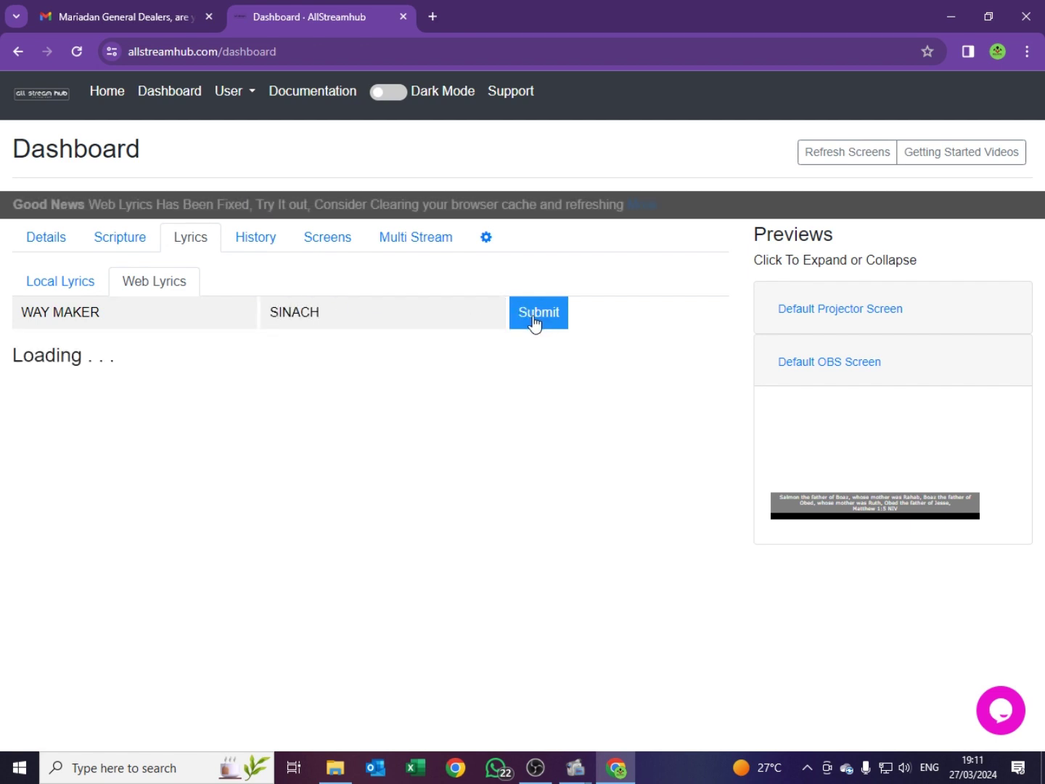
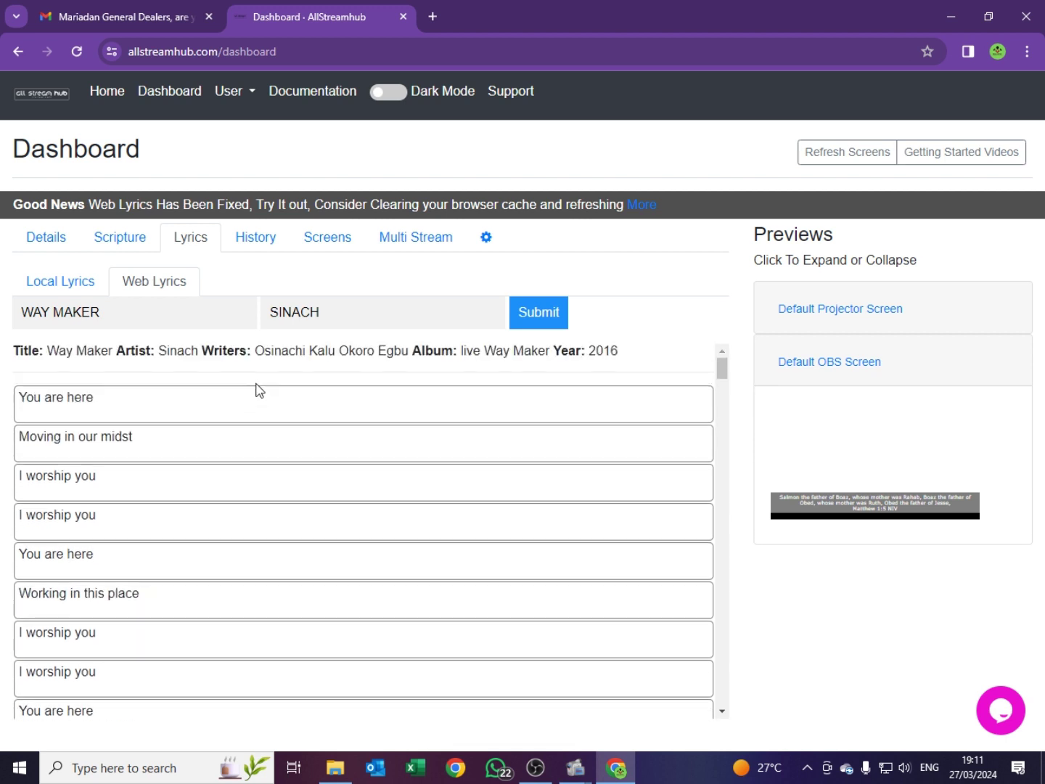
Display the first lyric line "You are here", then in OBS Studio unhide the BIBLE/ LYRICS source and transition it to the program output.
{"action": "left_click", "coordinate": [61, 403]}
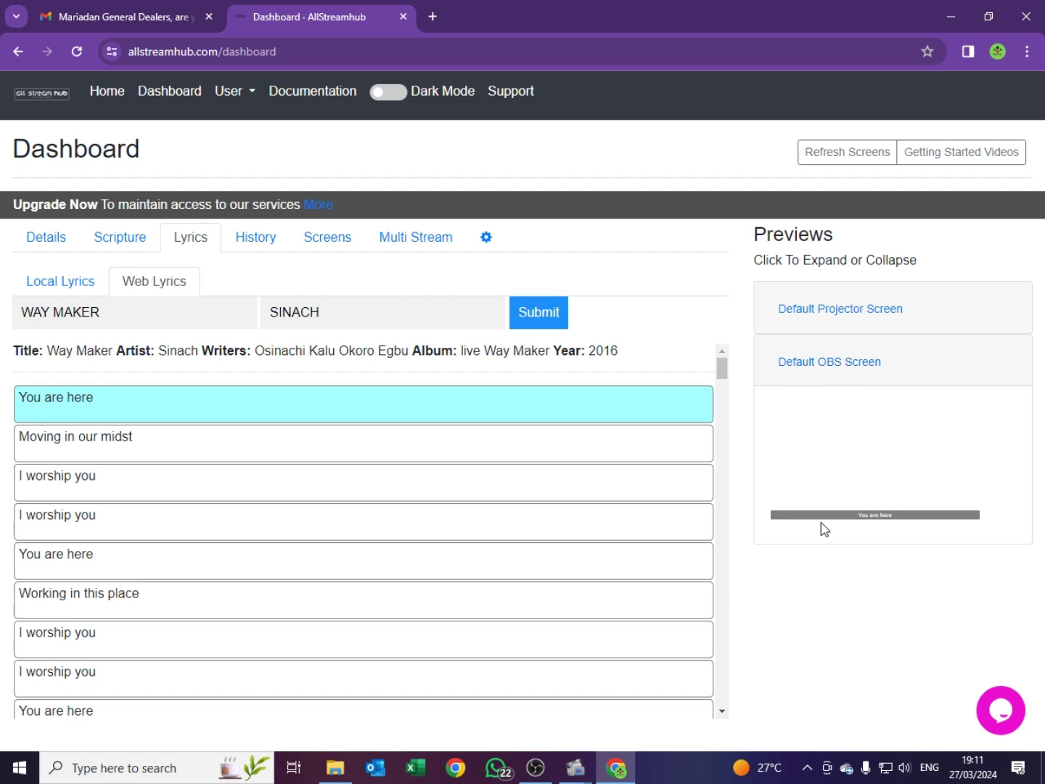
{"action": "left_click", "coordinate": [535, 768]}
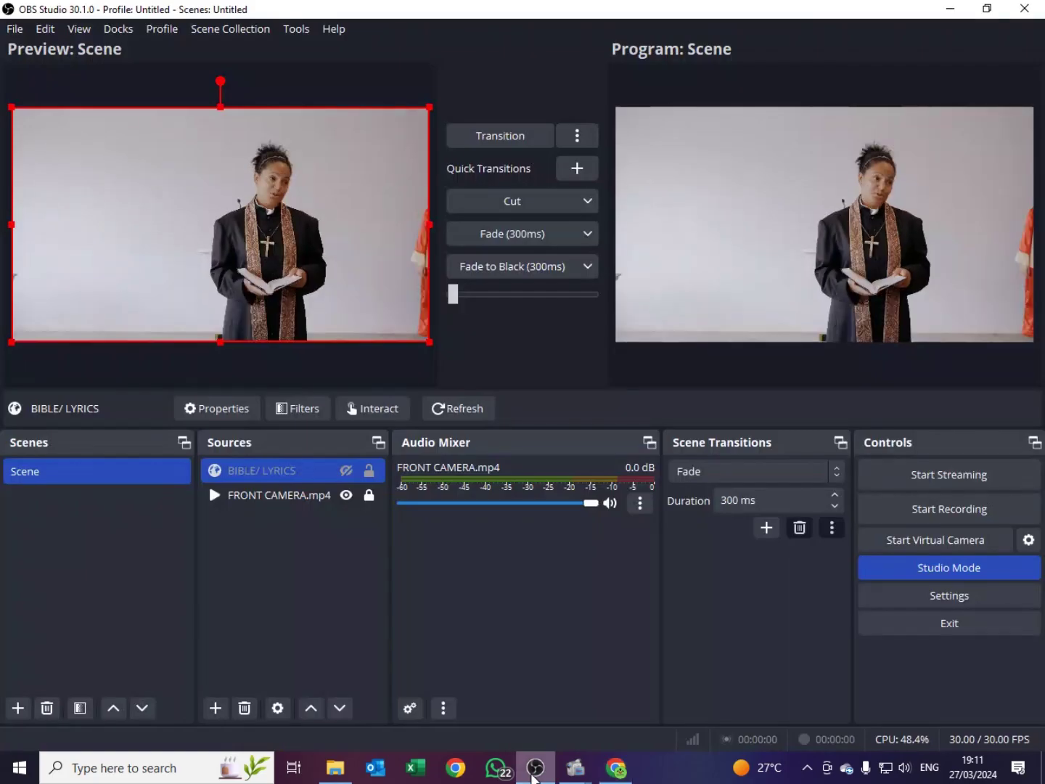
{"action": "left_click", "coordinate": [346, 471]}
{"action": "left_click", "coordinate": [494, 140]}
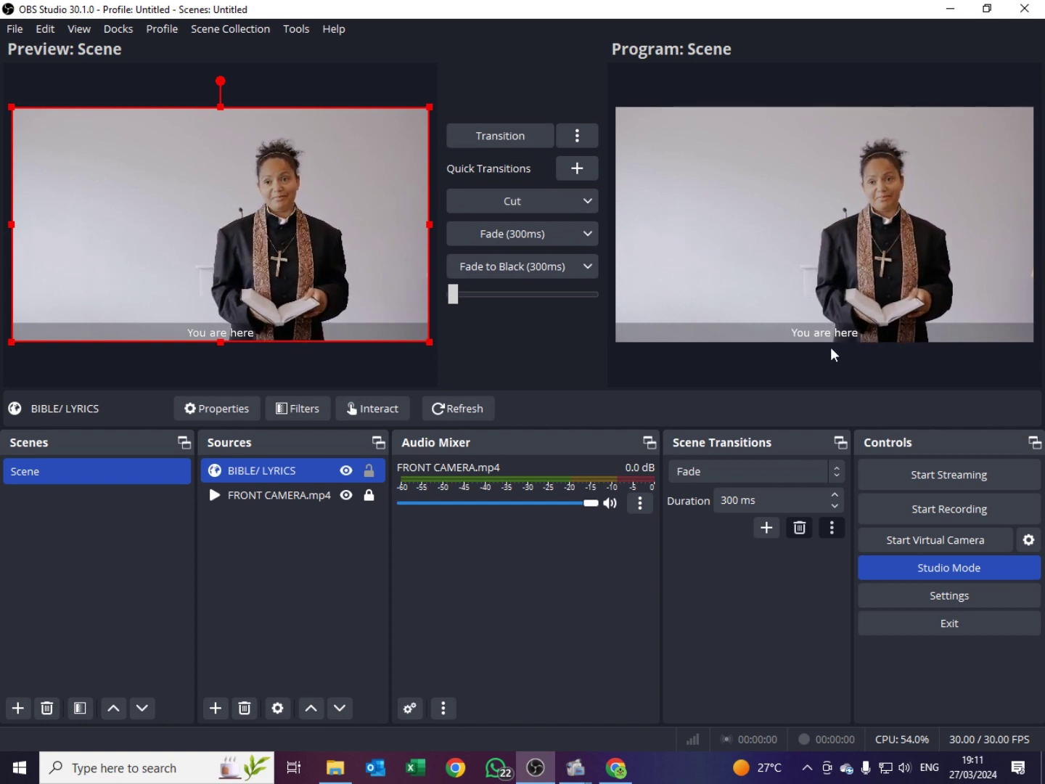
Switch to the dashboard in Chrome, display the lyric line "Moving in our midst", and return to OBS Studio to check the live overlay.
{"action": "left_click", "coordinate": [615, 768]}
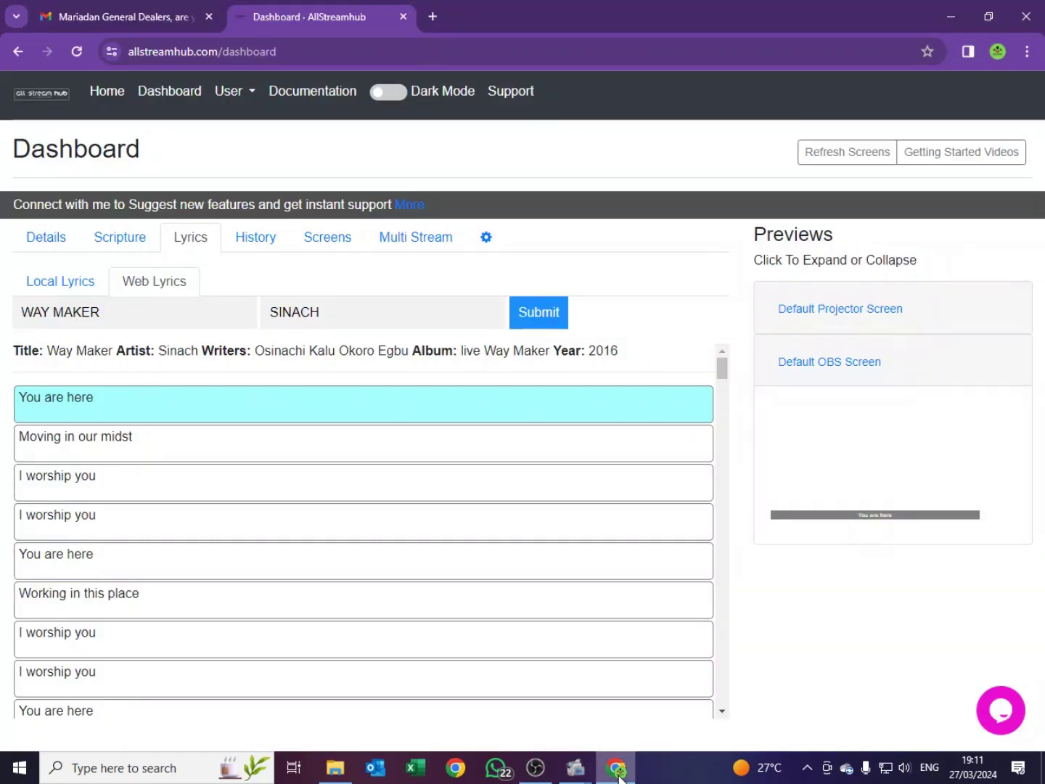
{"action": "left_click", "coordinate": [989, 17]}
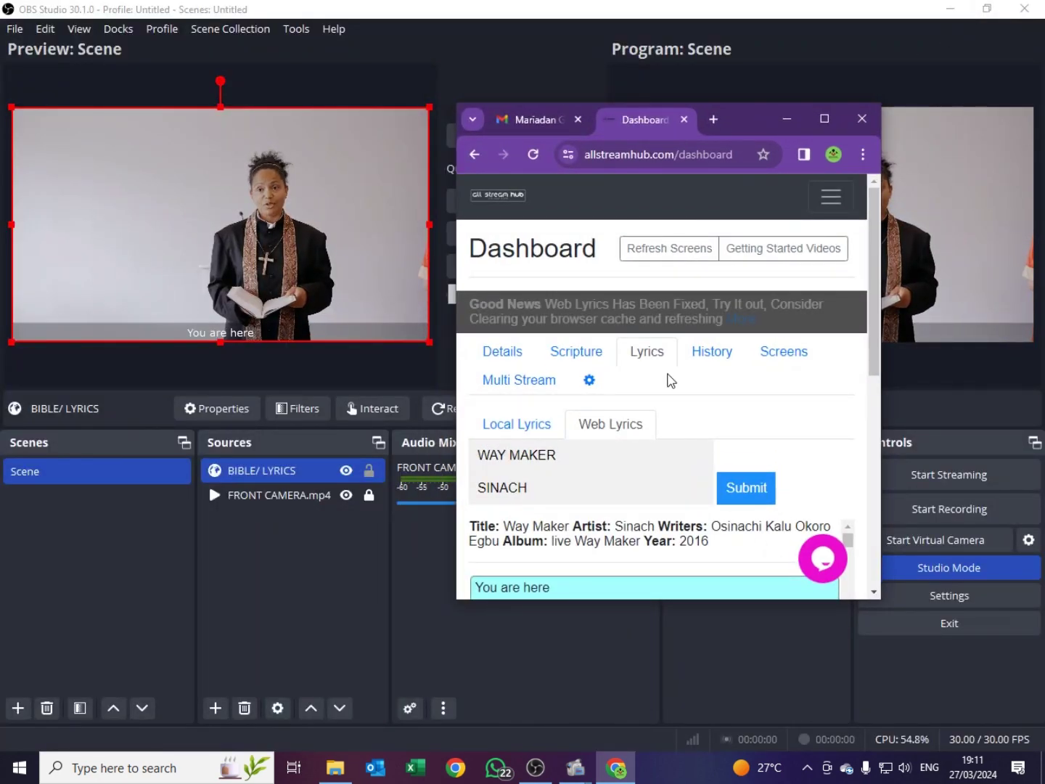
{"action": "left_click", "coordinate": [822, 119]}
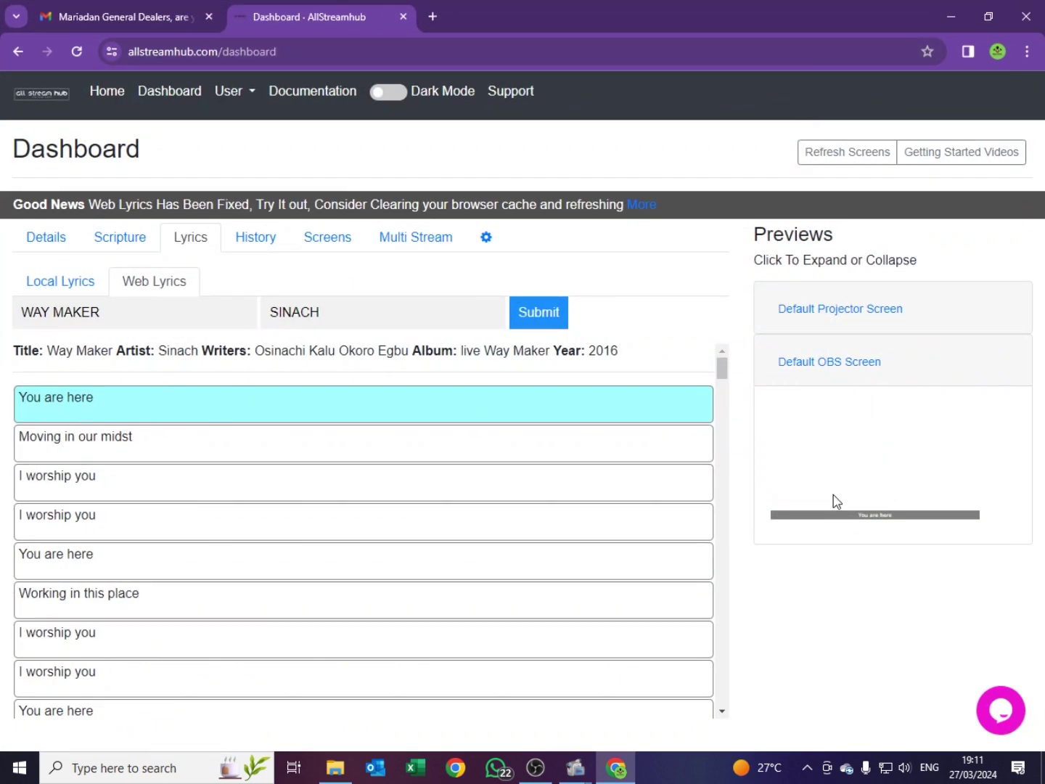
{"action": "left_click", "coordinate": [83, 442]}
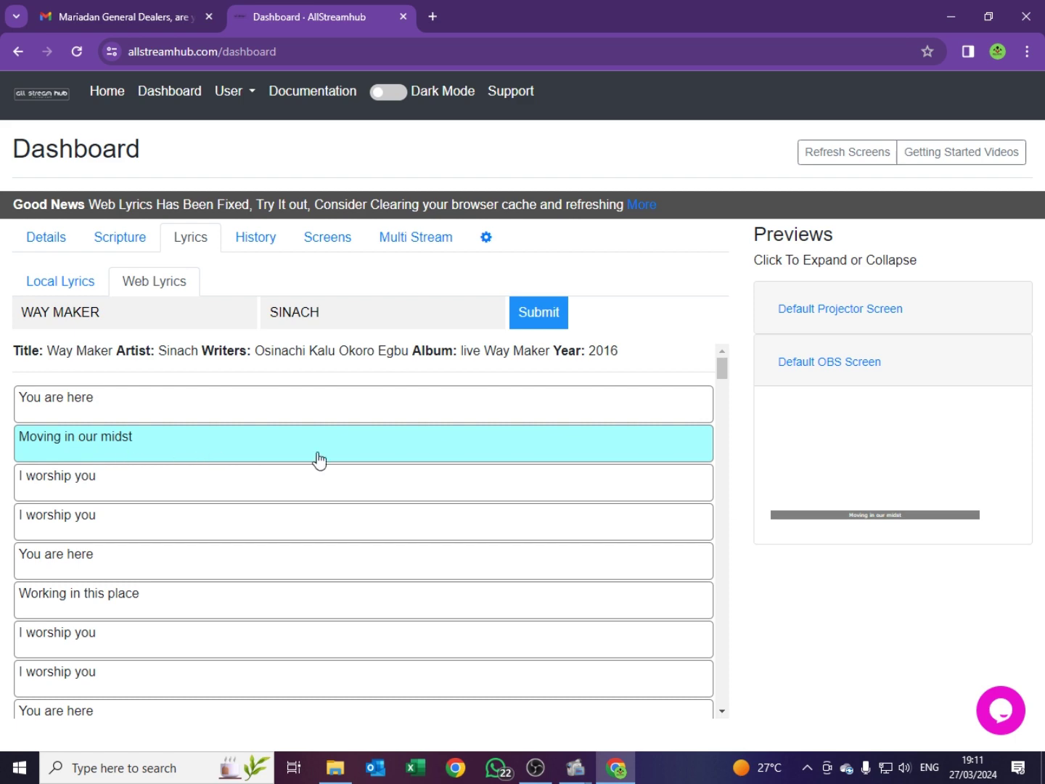
{"action": "left_click", "coordinate": [536, 767]}
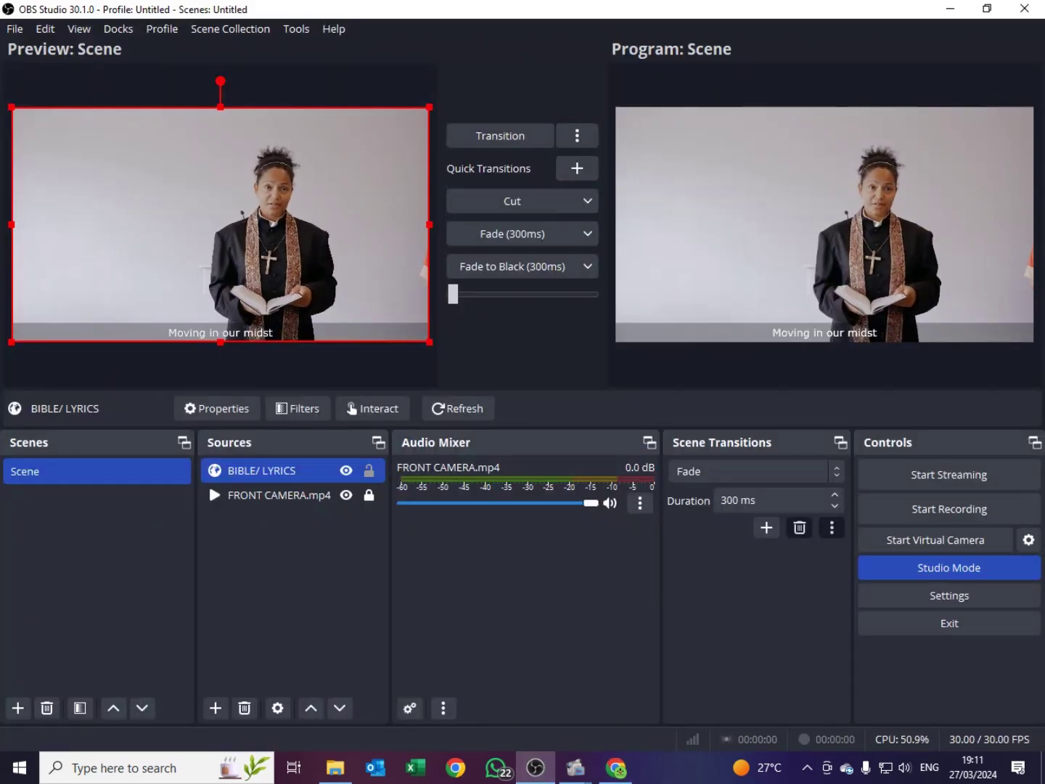
Display the first "I worship you" lyric line from the dashboard in Chrome, and return to OBS Studio to check the program output.
{"action": "left_click", "coordinate": [616, 767]}
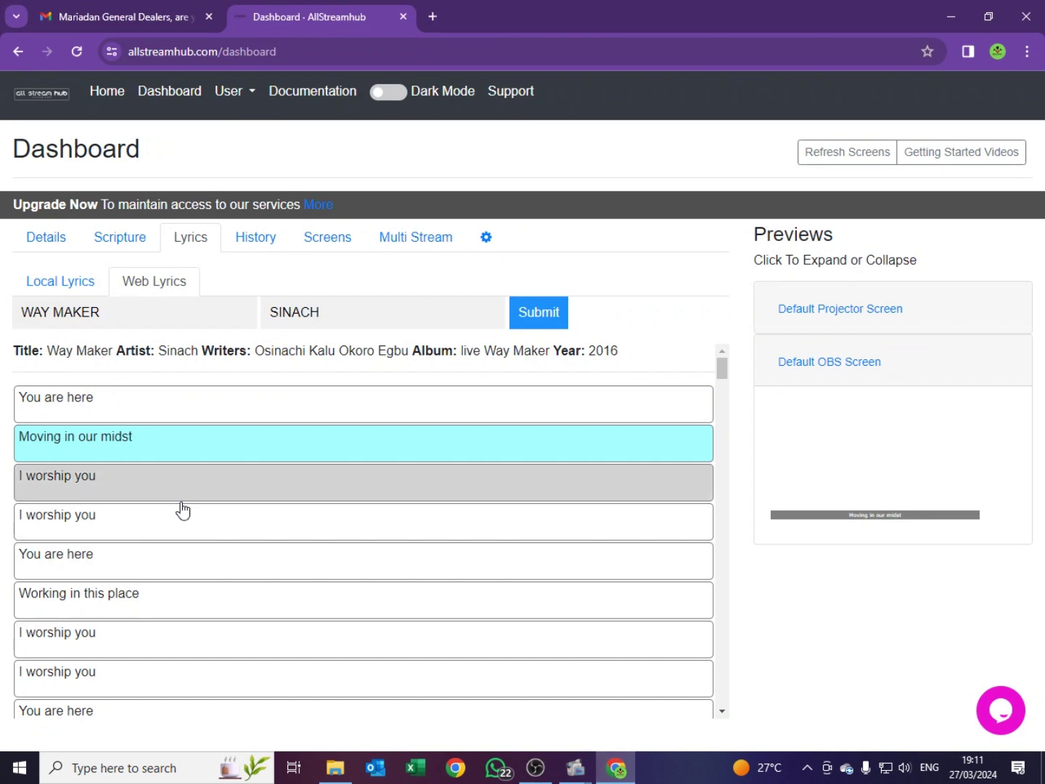
{"action": "left_click", "coordinate": [175, 483]}
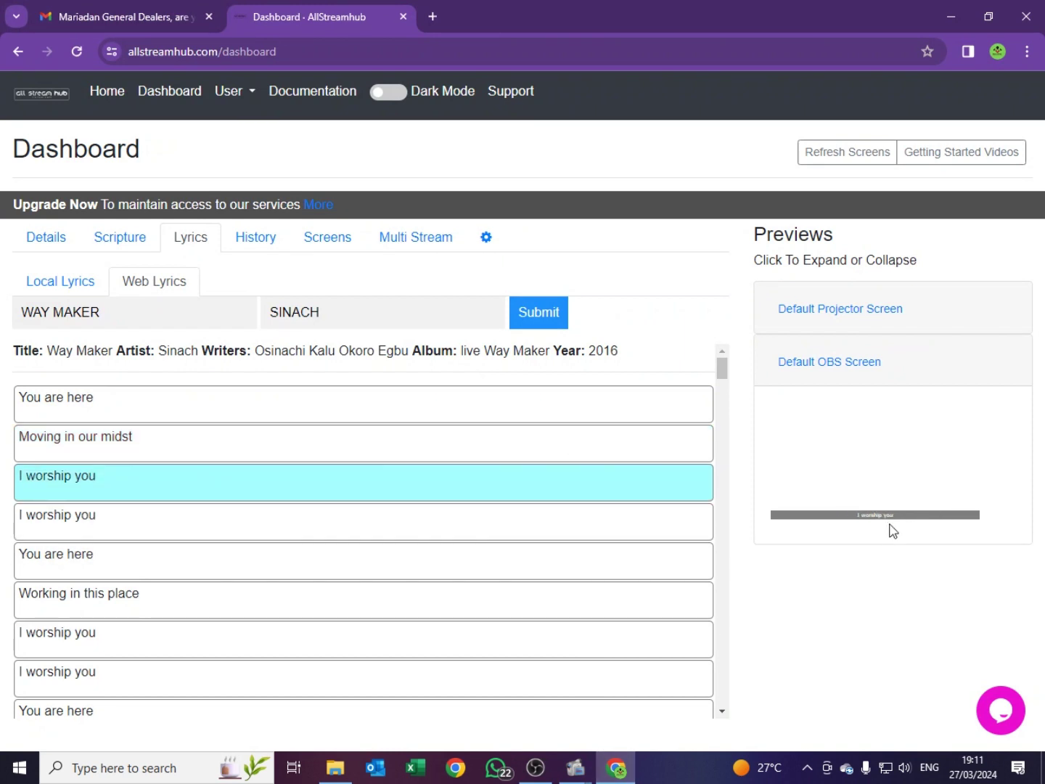
{"action": "left_click", "coordinate": [534, 767]}
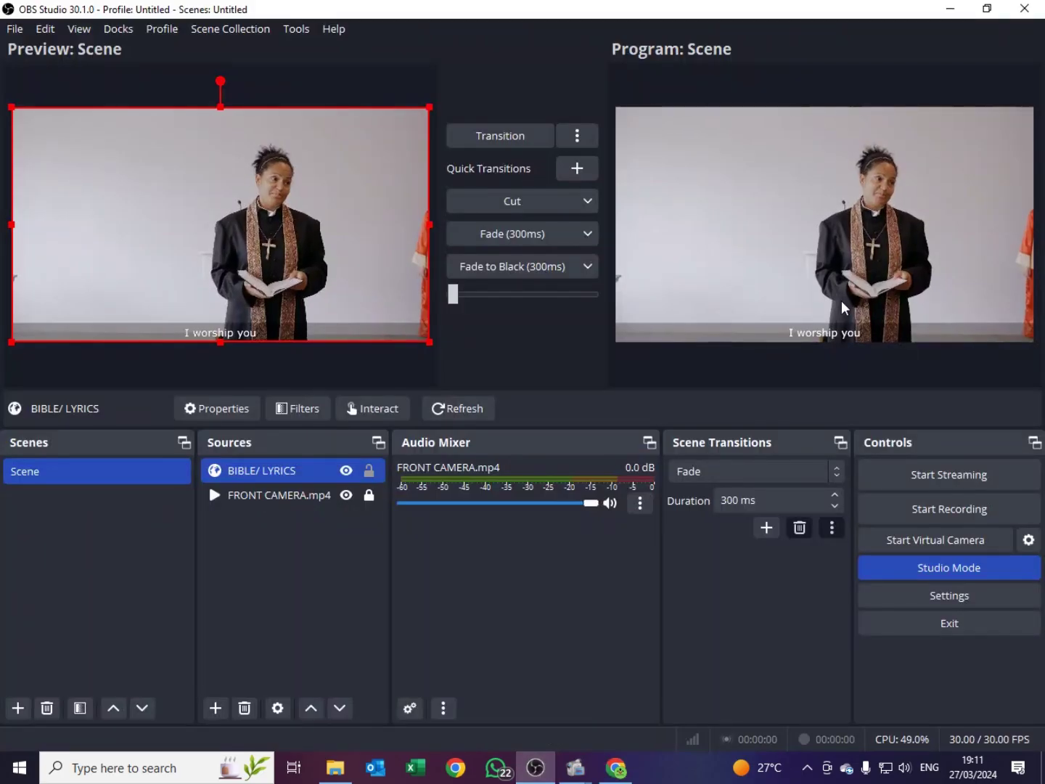
Display the first "Way maker" chorus line from the dashboard in Chrome, and return to OBS Studio to check the overlay.
{"action": "left_click", "coordinate": [616, 767]}
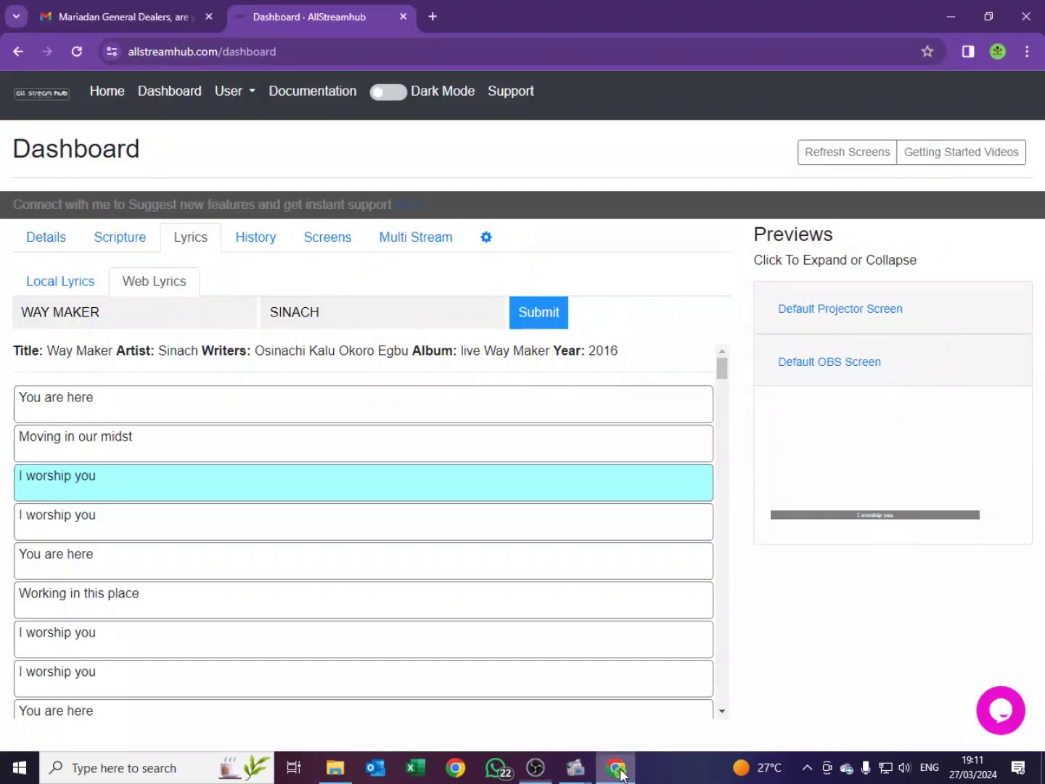
{"action": "scroll", "coordinate": [154, 593], "scroll_direction": "down", "scroll_amount": 3}
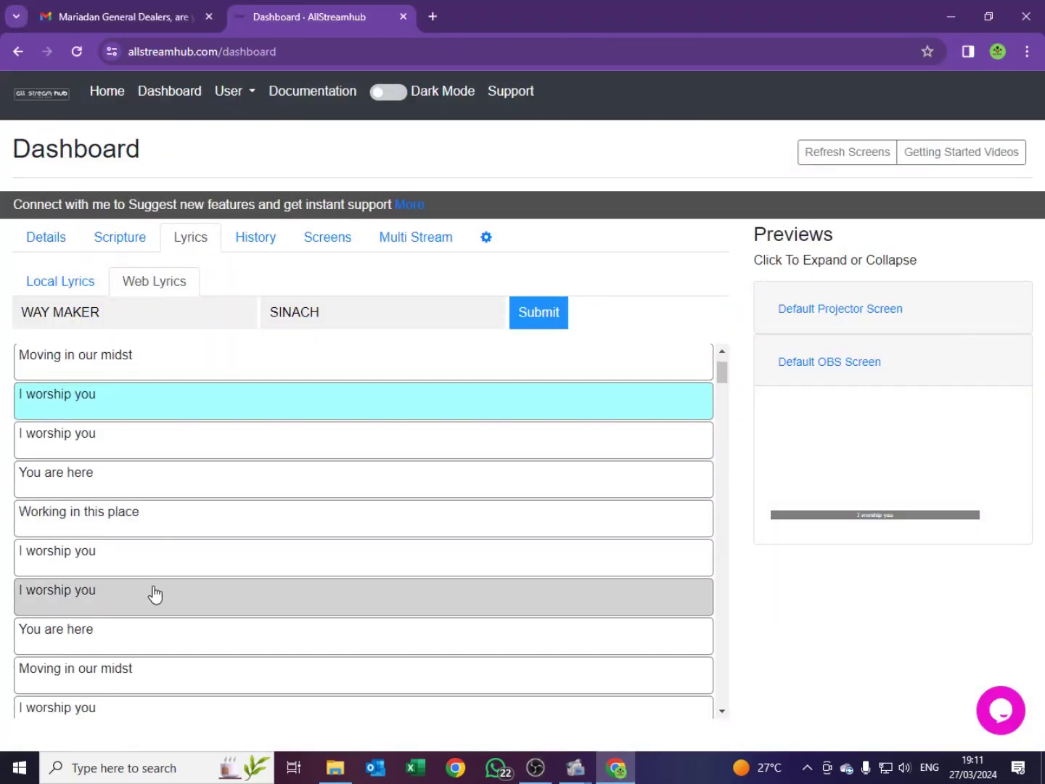
{"action": "scroll", "coordinate": [222, 534], "scroll_direction": "down", "scroll_amount": 3}
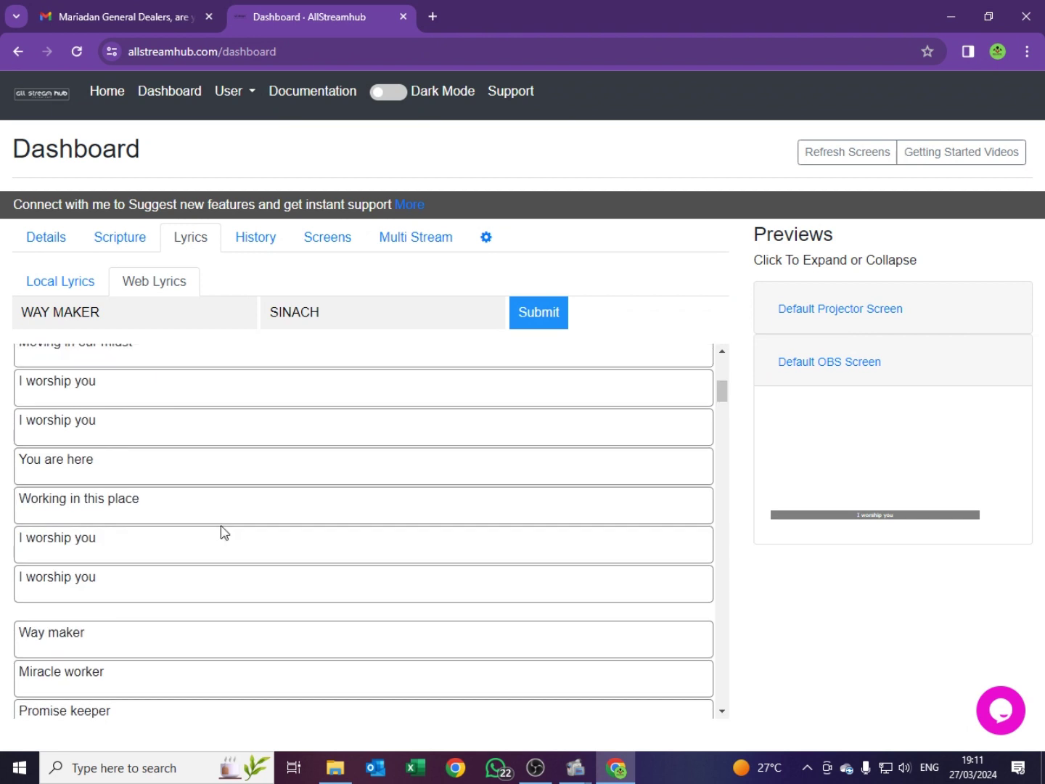
{"action": "left_click", "coordinate": [84, 553]}
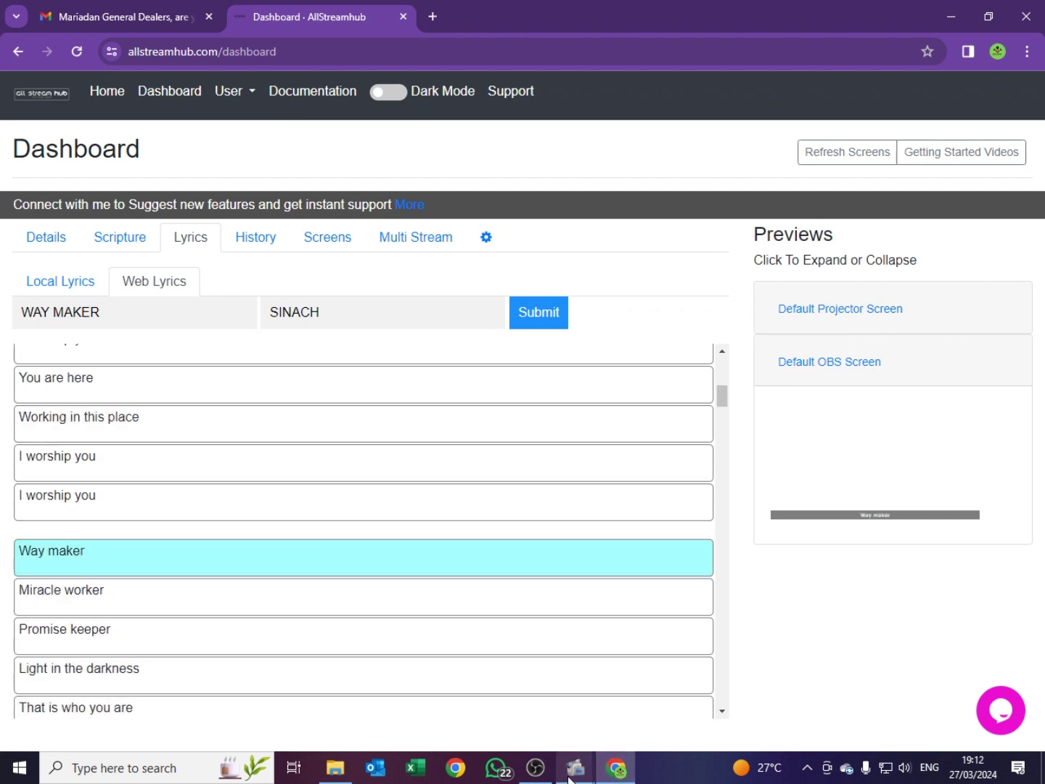
{"action": "left_click", "coordinate": [535, 771]}
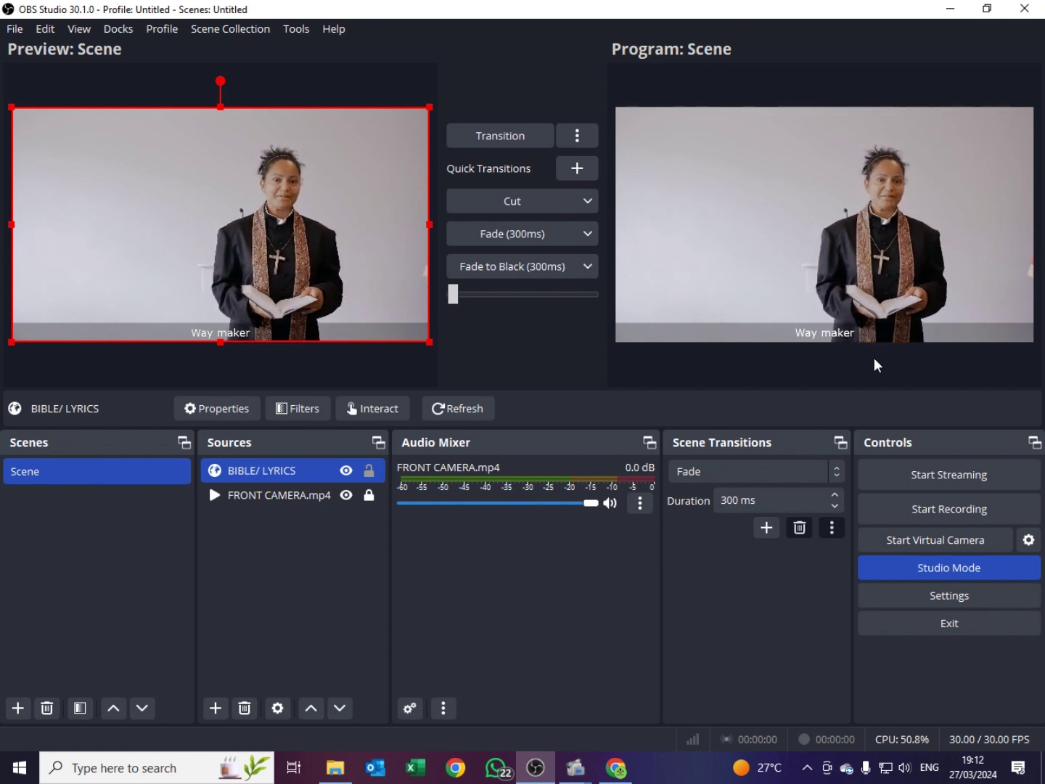
Switch to the dashboard in Chrome and copy the complete Way Maker web lyrics, from "You are here" to "Come on".
{"action": "left_click", "coordinate": [617, 768]}
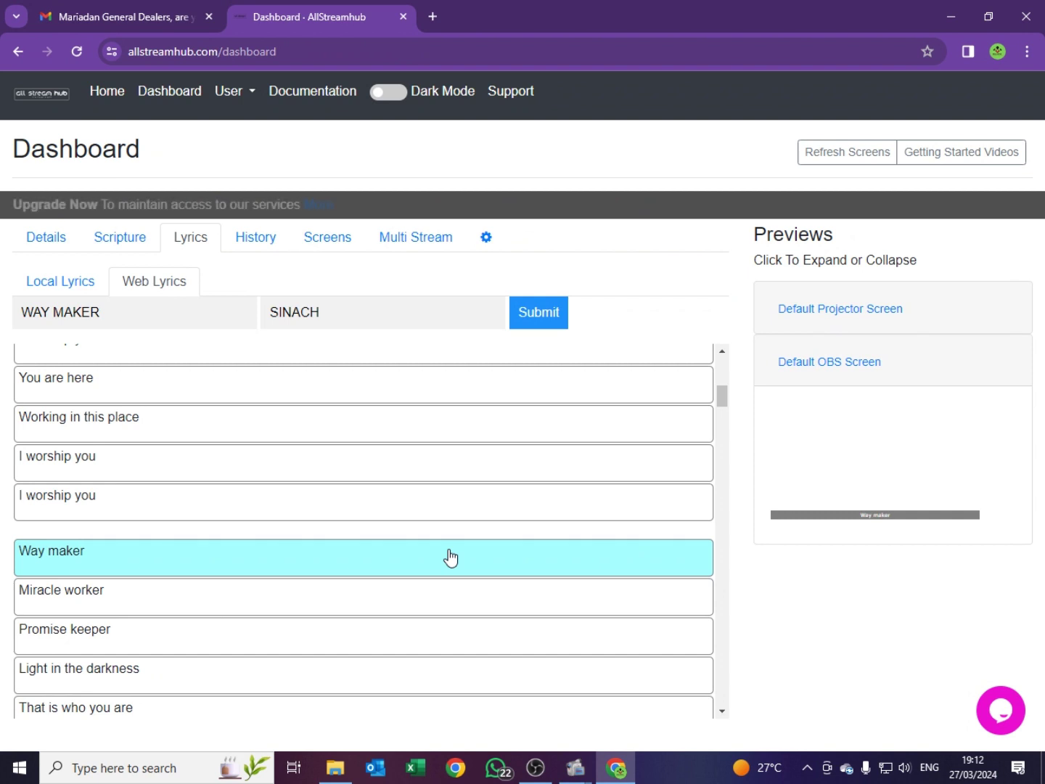
{"action": "scroll", "coordinate": [417, 570], "scroll_direction": "up", "scroll_amount": 3}
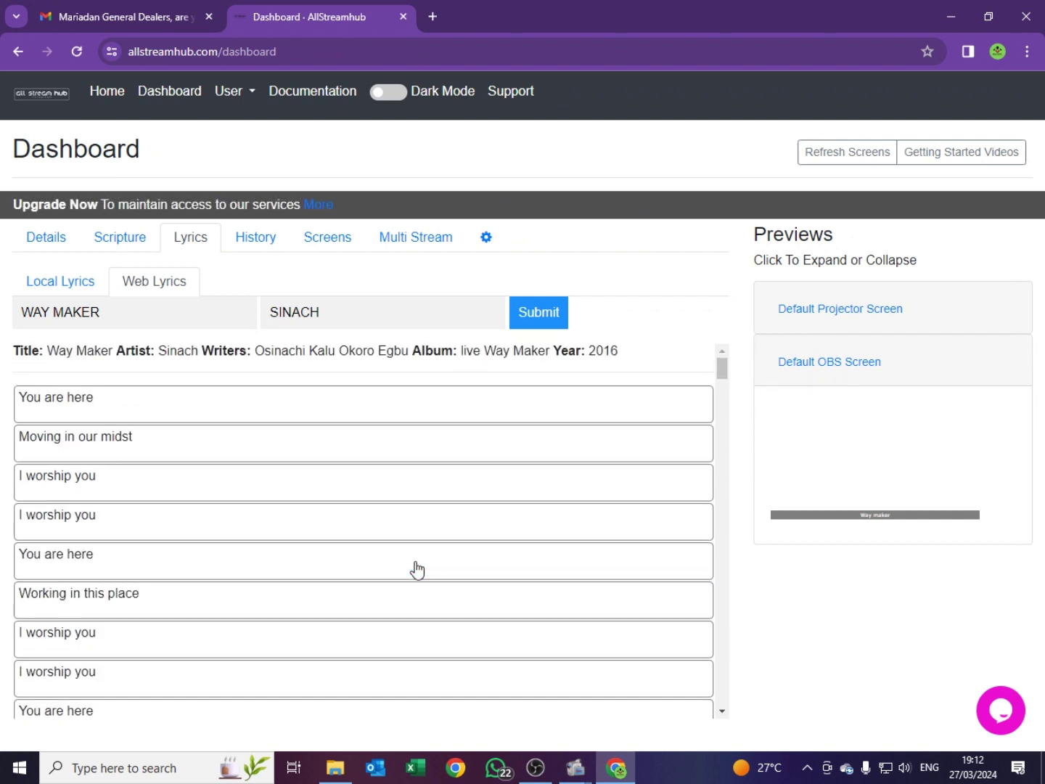
{"action": "left_click", "coordinate": [417, 570]}
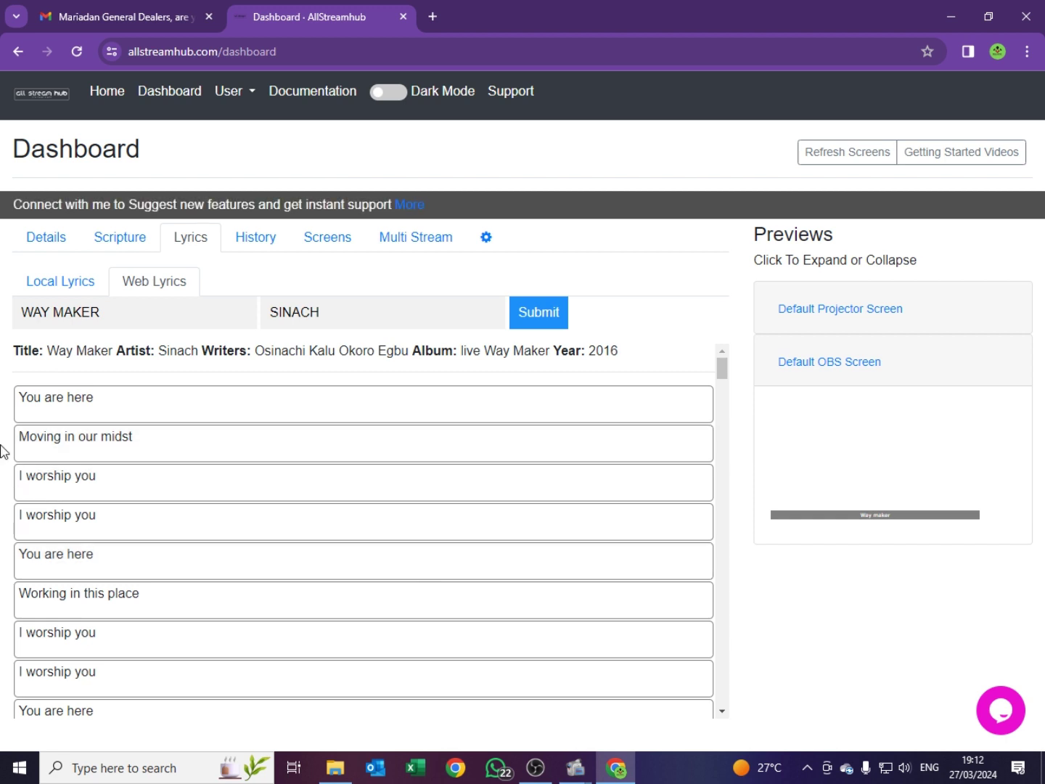
{"action": "left_click", "coordinate": [23, 401]}
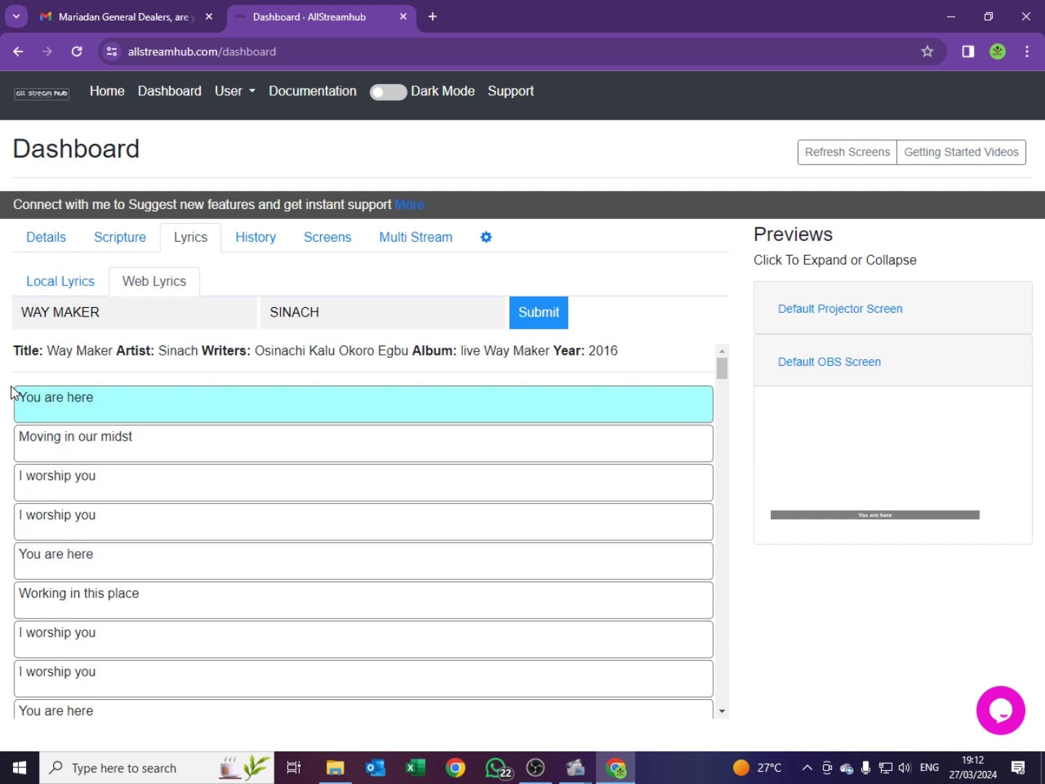
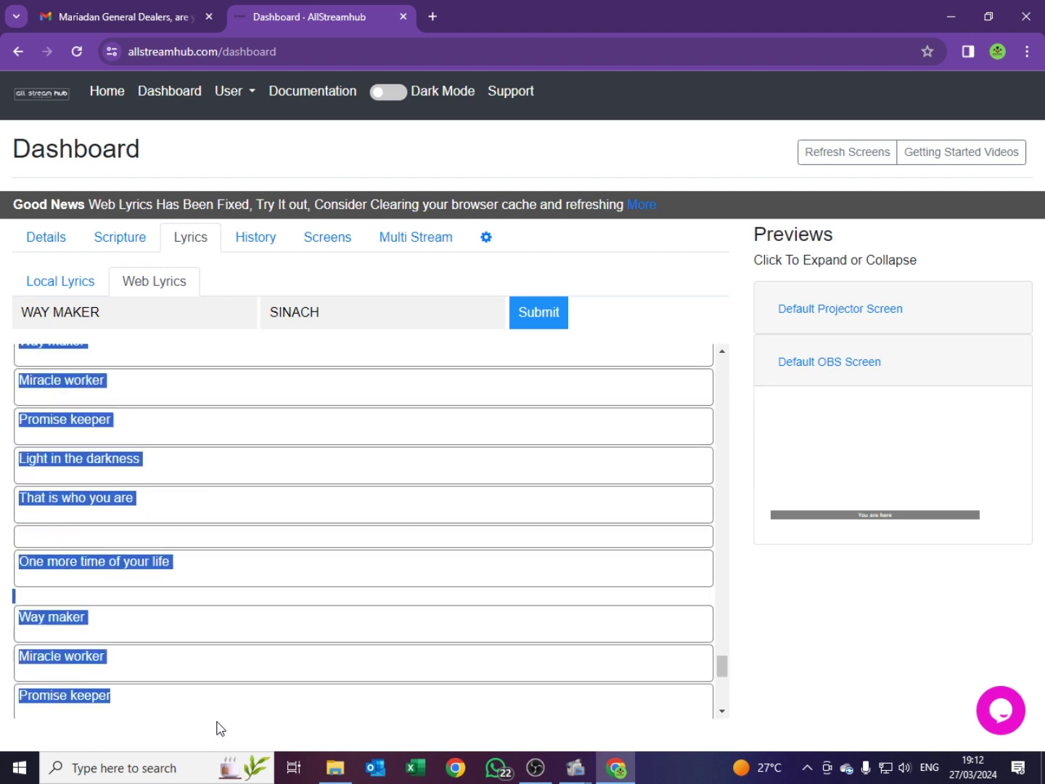
{"action": "right_click", "coordinate": [84, 571]}
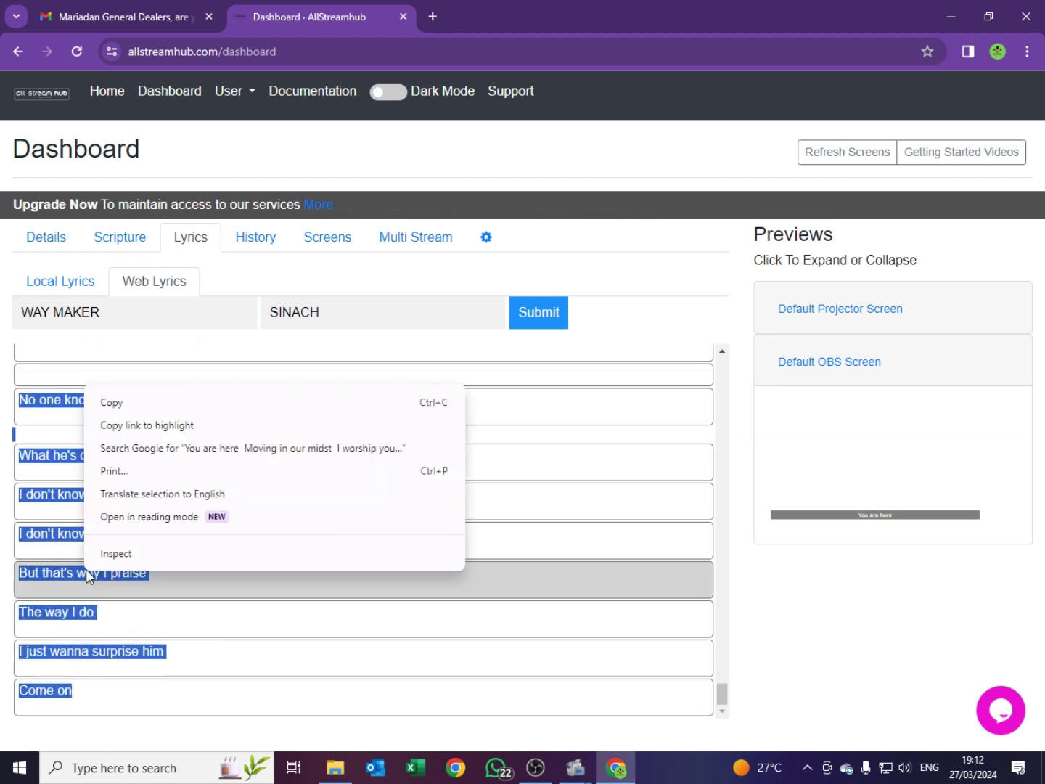
{"action": "left_click", "coordinate": [114, 402]}
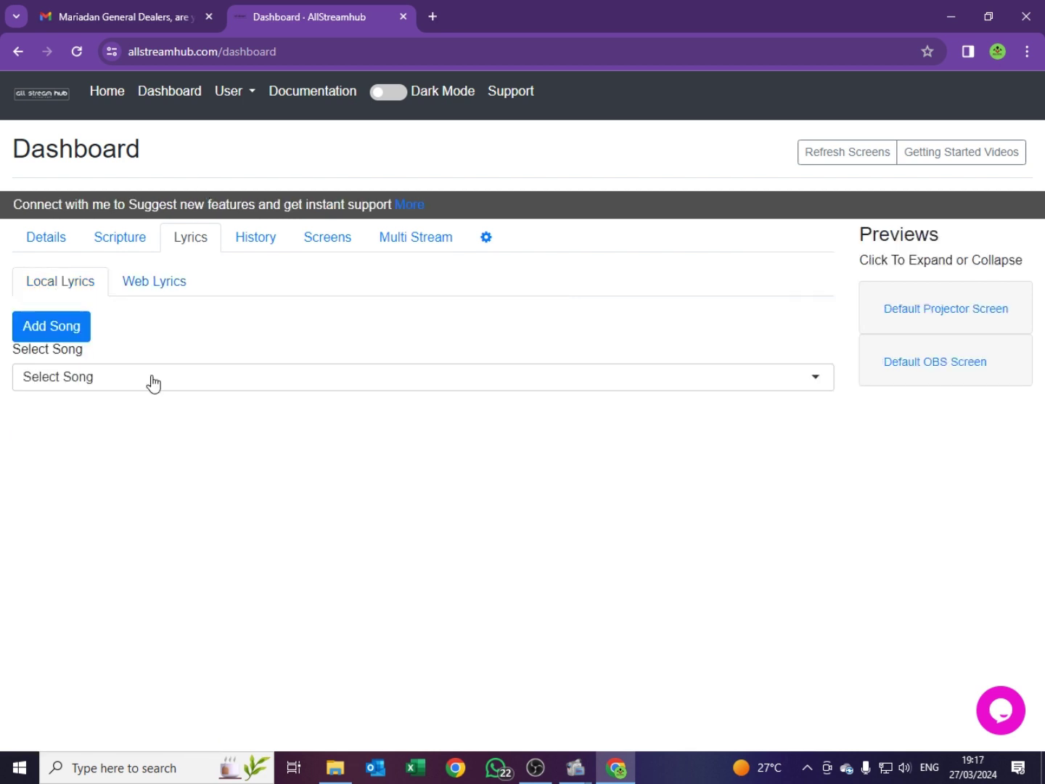
Add a local song titled WAY MAKER BY SINACH with the copied lyrics pasted in, and submit it.
{"action": "left_click", "coordinate": [50, 328]}
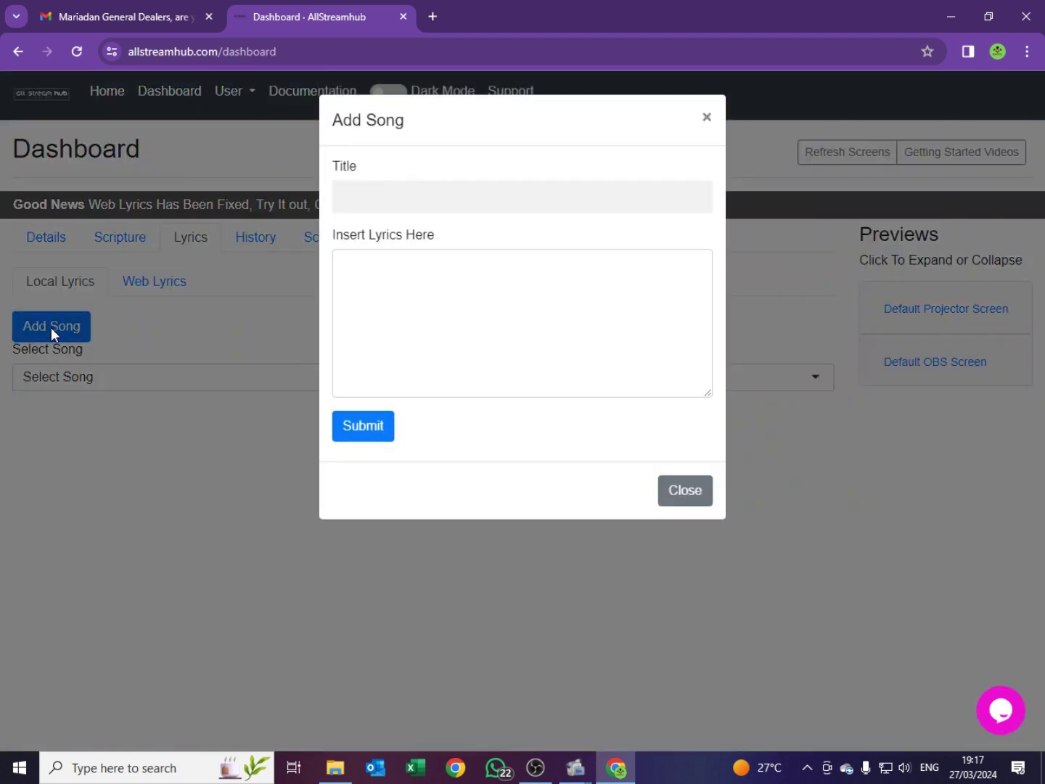
{"action": "left_click", "coordinate": [392, 191]}
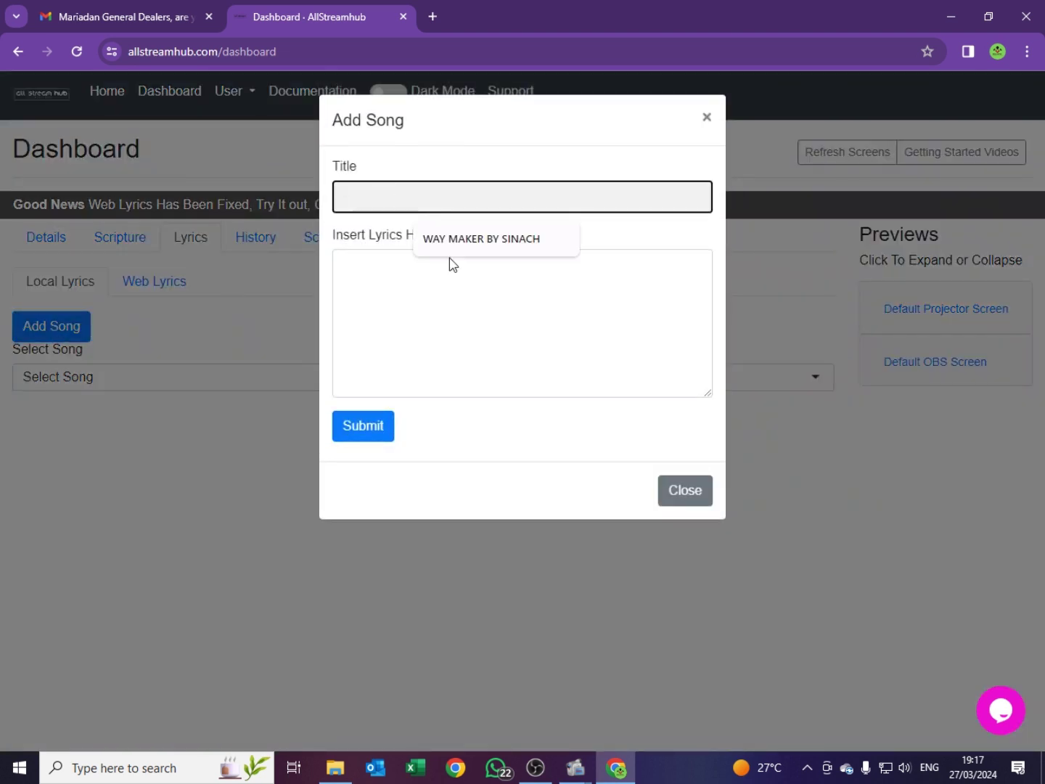
{"action": "left_click", "coordinate": [455, 244]}
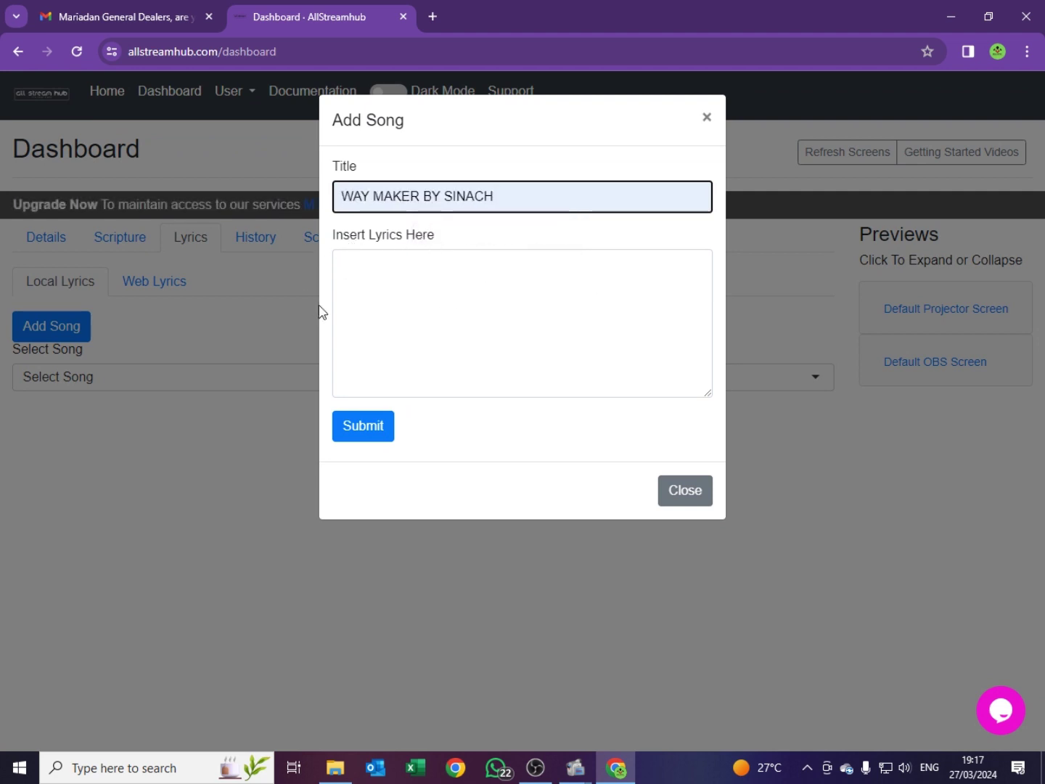
{"action": "left_click", "coordinate": [356, 267]}
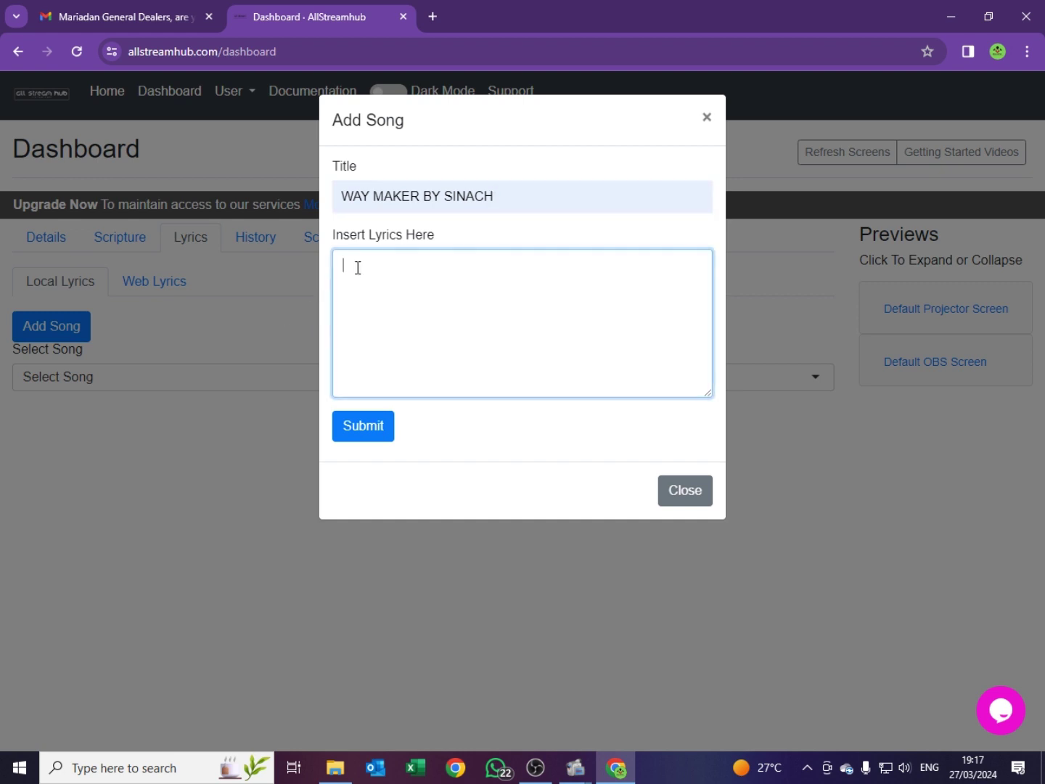
{"action": "right_click", "coordinate": [356, 270]}
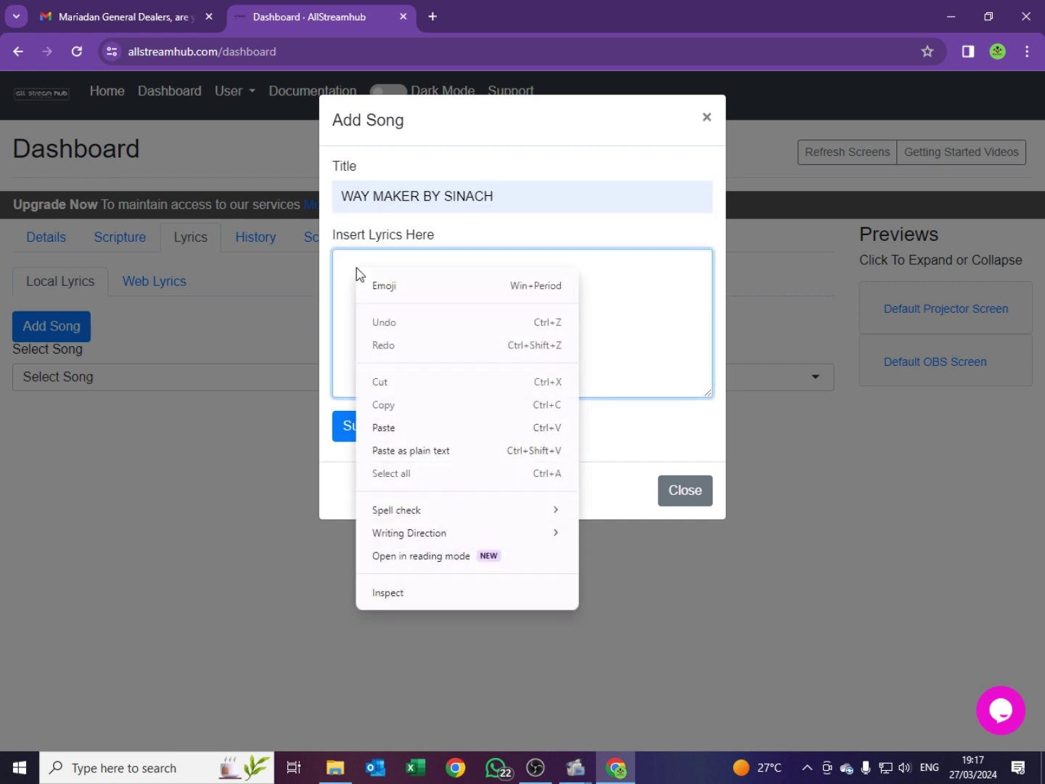
{"action": "left_click", "coordinate": [392, 428]}
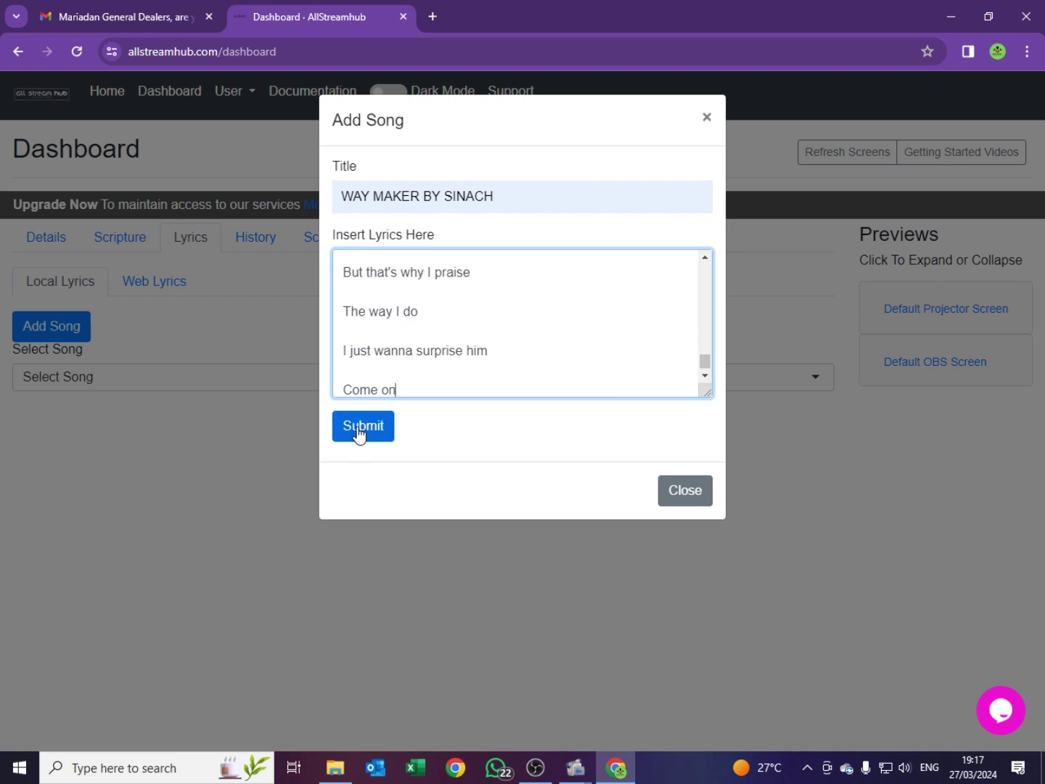
{"action": "left_click", "coordinate": [361, 432]}
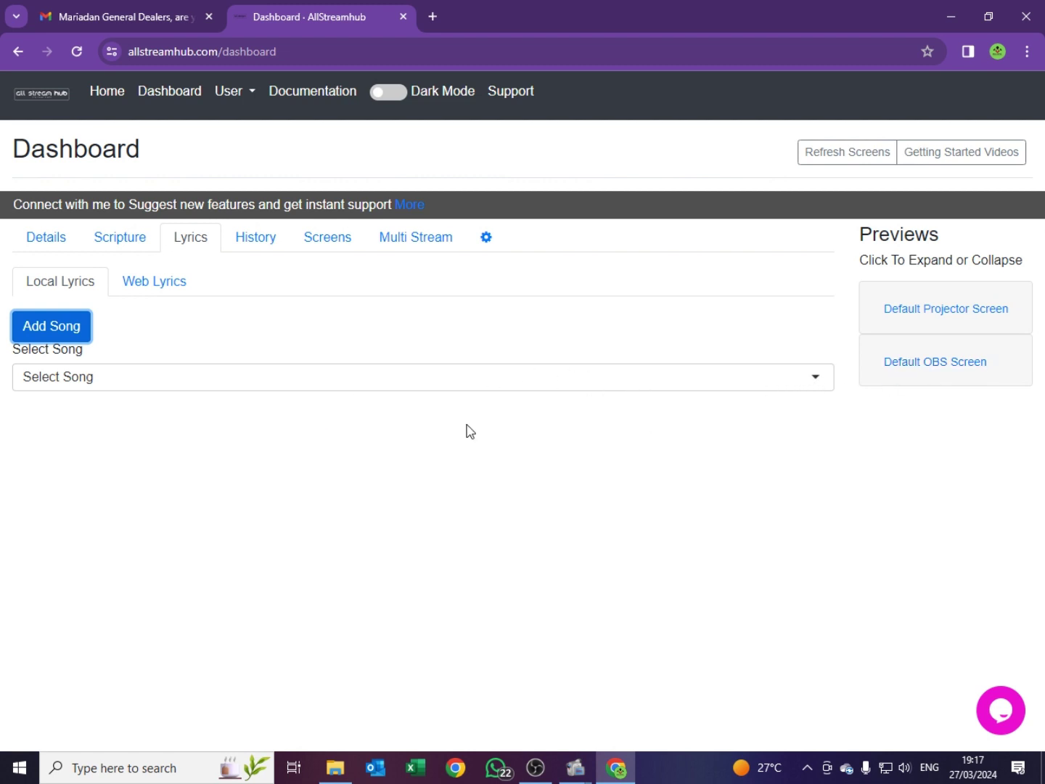
Reload the dashboard and load WAY MAKER BY SINACH from the local lyrics song list.
{"action": "left_click", "coordinate": [815, 385]}
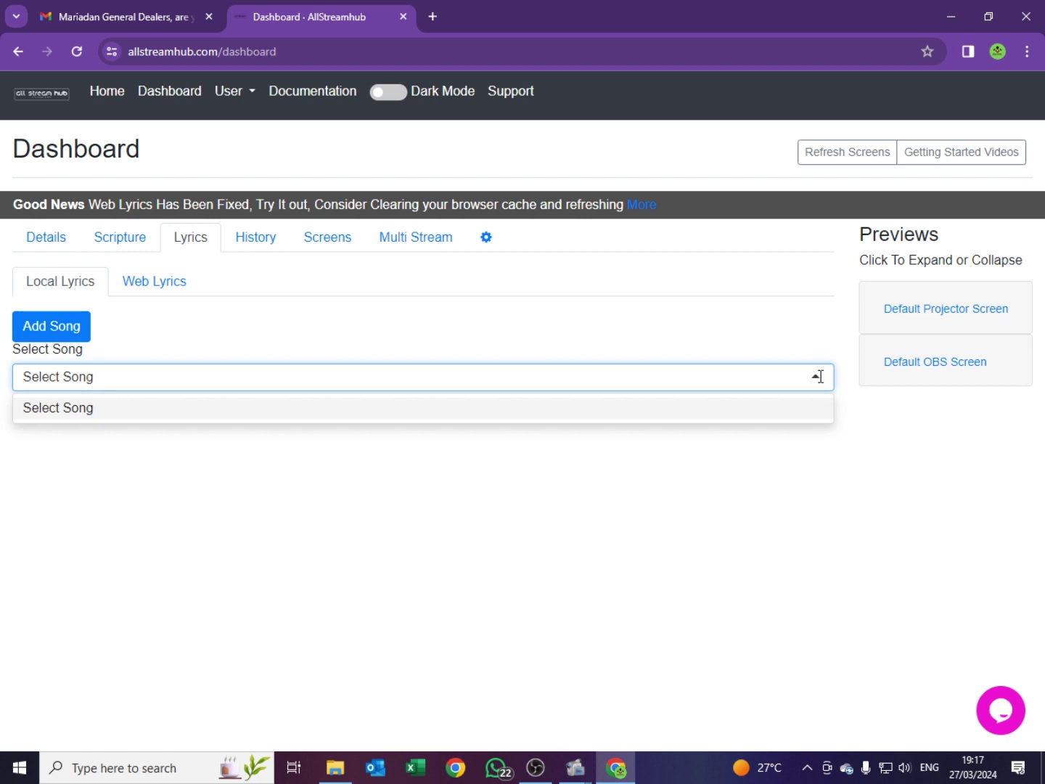
{"action": "left_click", "coordinate": [818, 376]}
{"action": "left_click", "coordinate": [814, 375]}
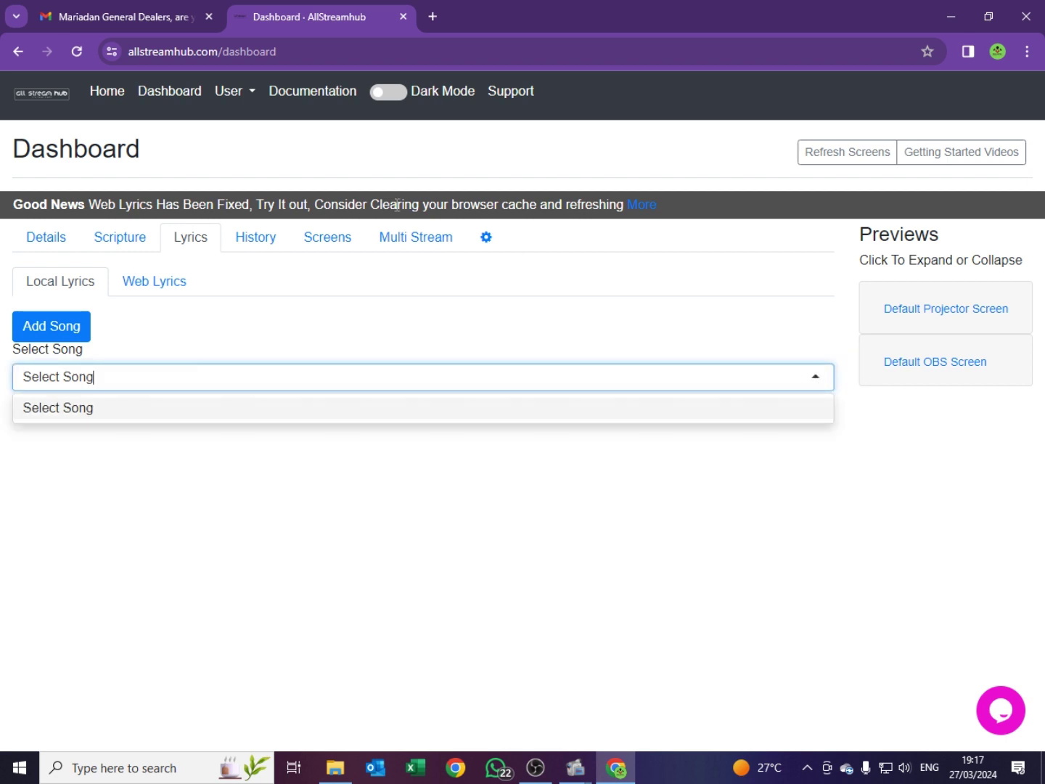
{"action": "left_click", "coordinate": [76, 51]}
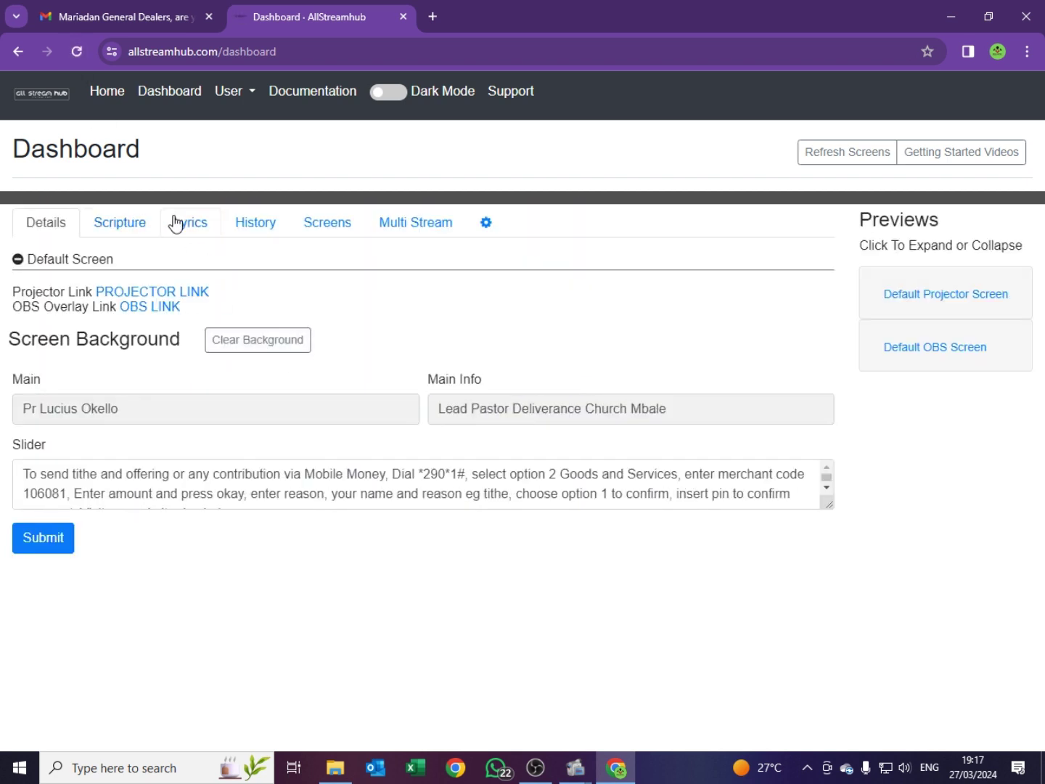
{"action": "left_click", "coordinate": [186, 224]}
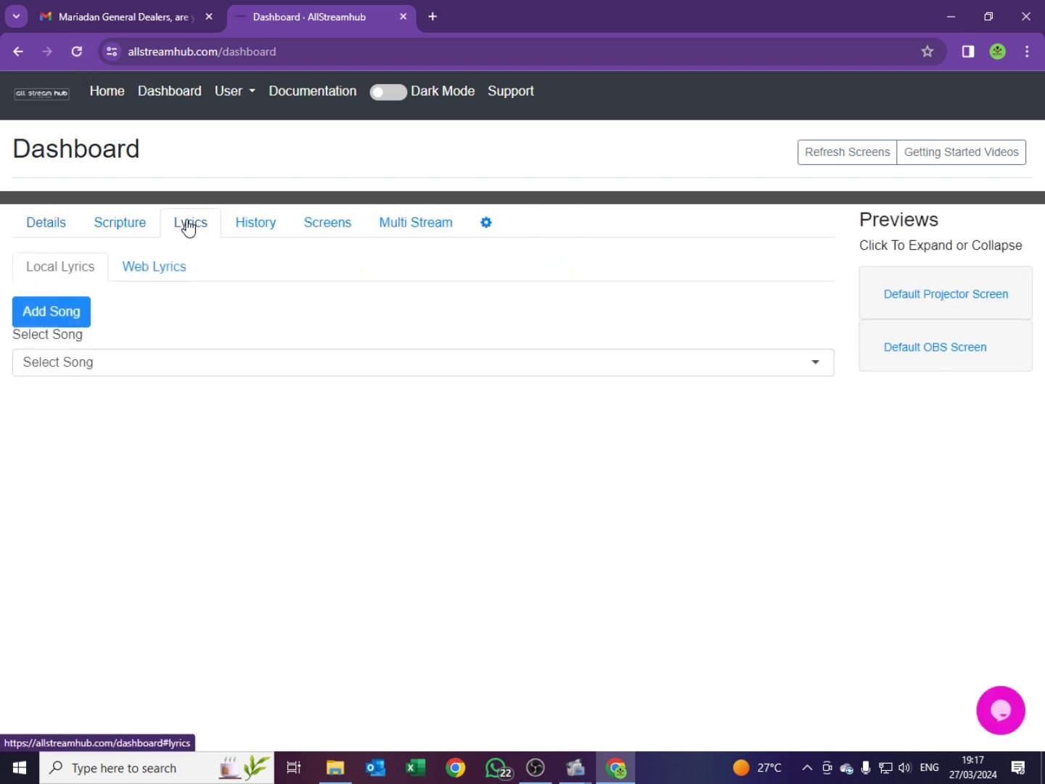
{"action": "left_click", "coordinate": [816, 369]}
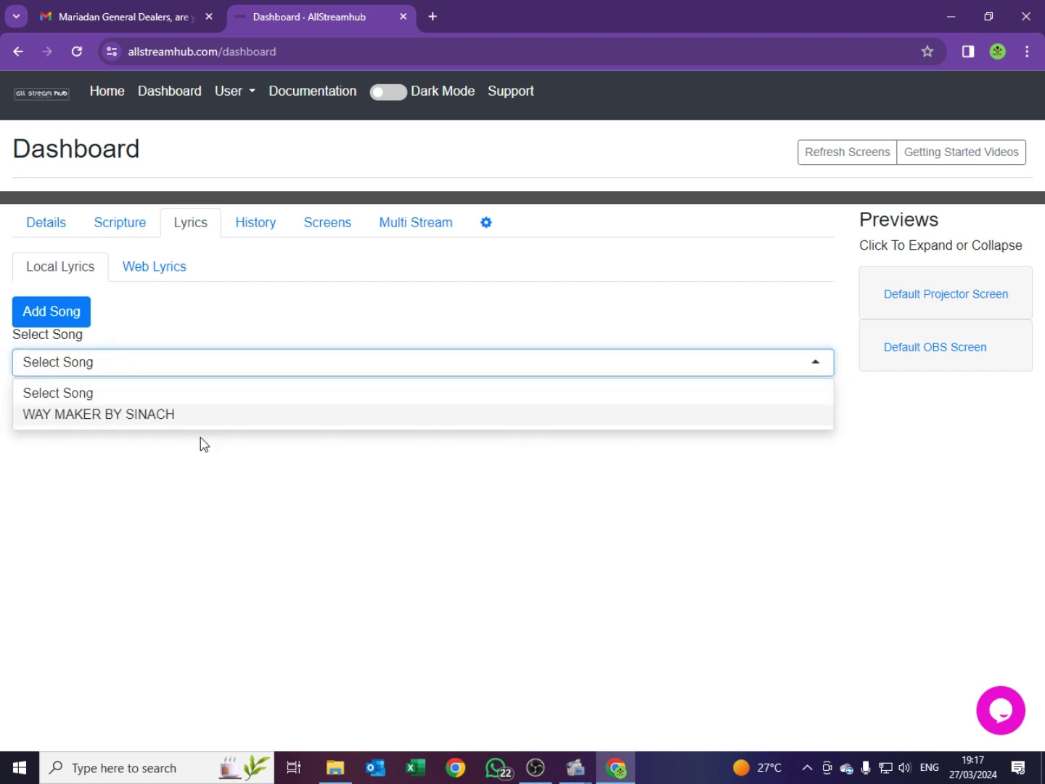
{"action": "left_click", "coordinate": [73, 414]}
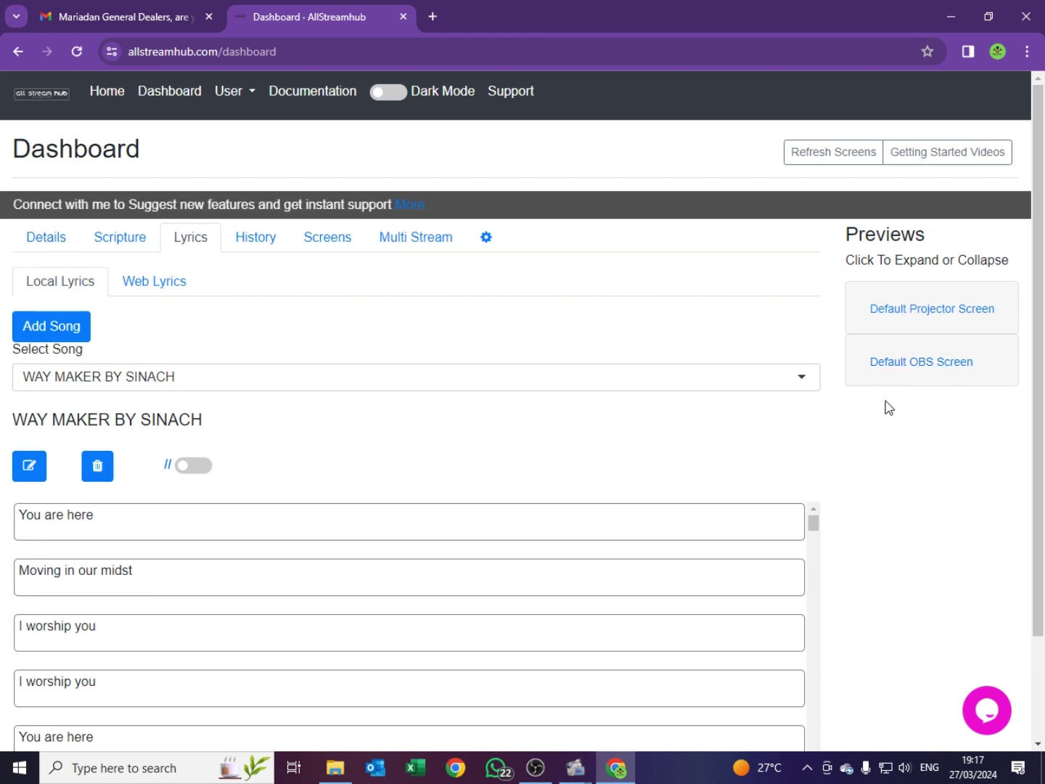
Expand the Default OBS Screen preview, display the first local lyric line "You are here", and switch to OBS Studio to check the overlay.
{"action": "left_click", "coordinate": [931, 365]}
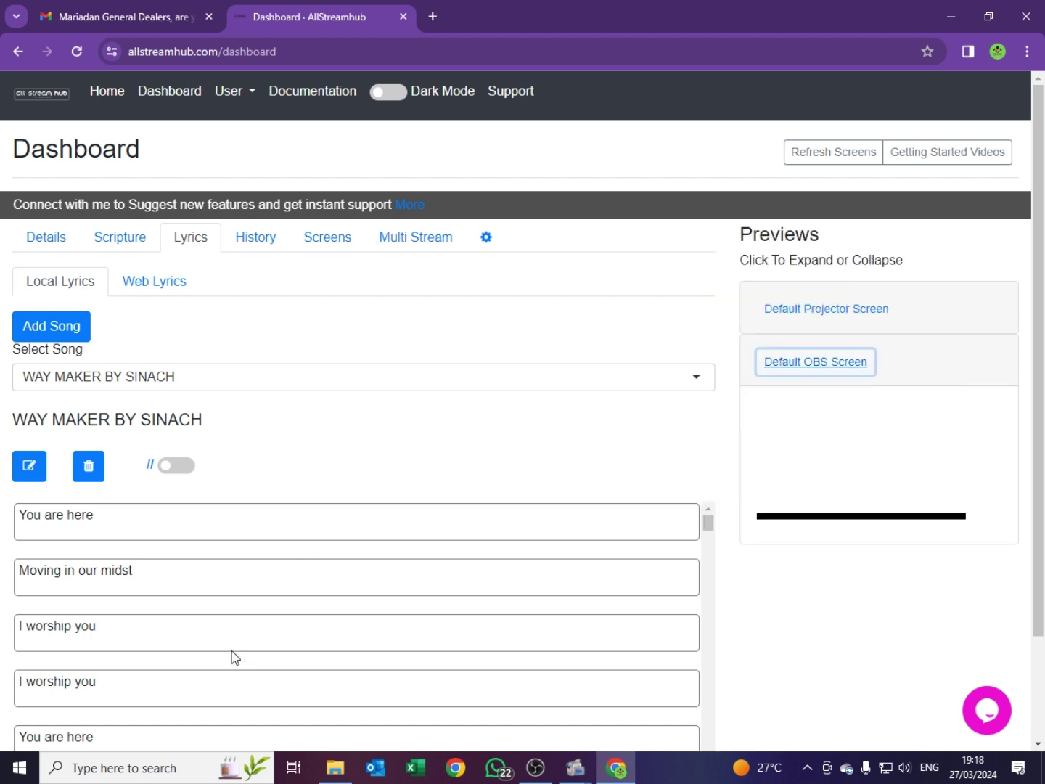
{"action": "left_click", "coordinate": [59, 534]}
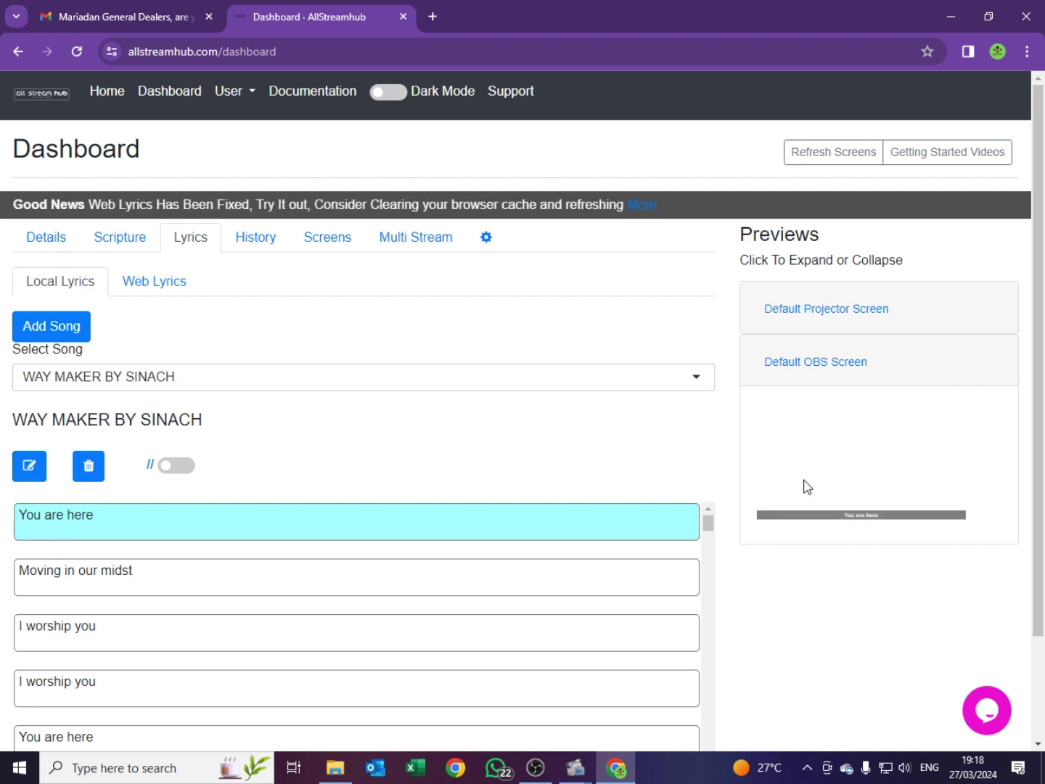
{"action": "left_click", "coordinate": [536, 768]}
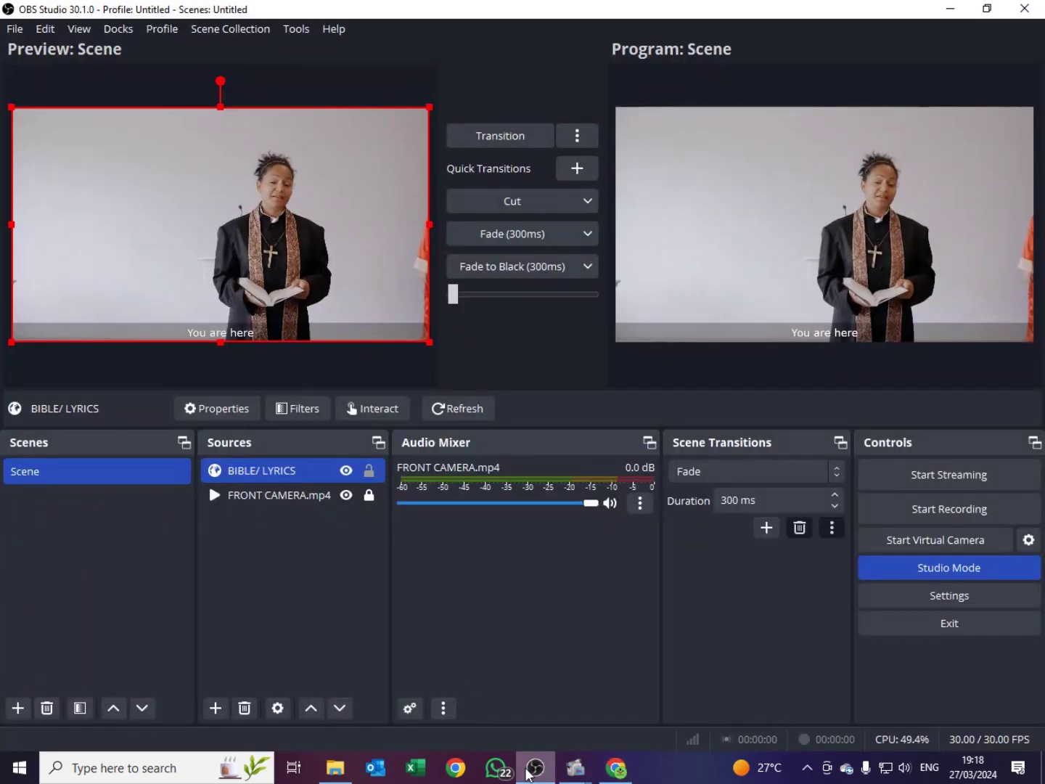
Display the scripture Genesis 1:2 in KJV from the dashboard in Chrome, and return to OBS Studio to check the overlay.
{"action": "left_click", "coordinate": [616, 768]}
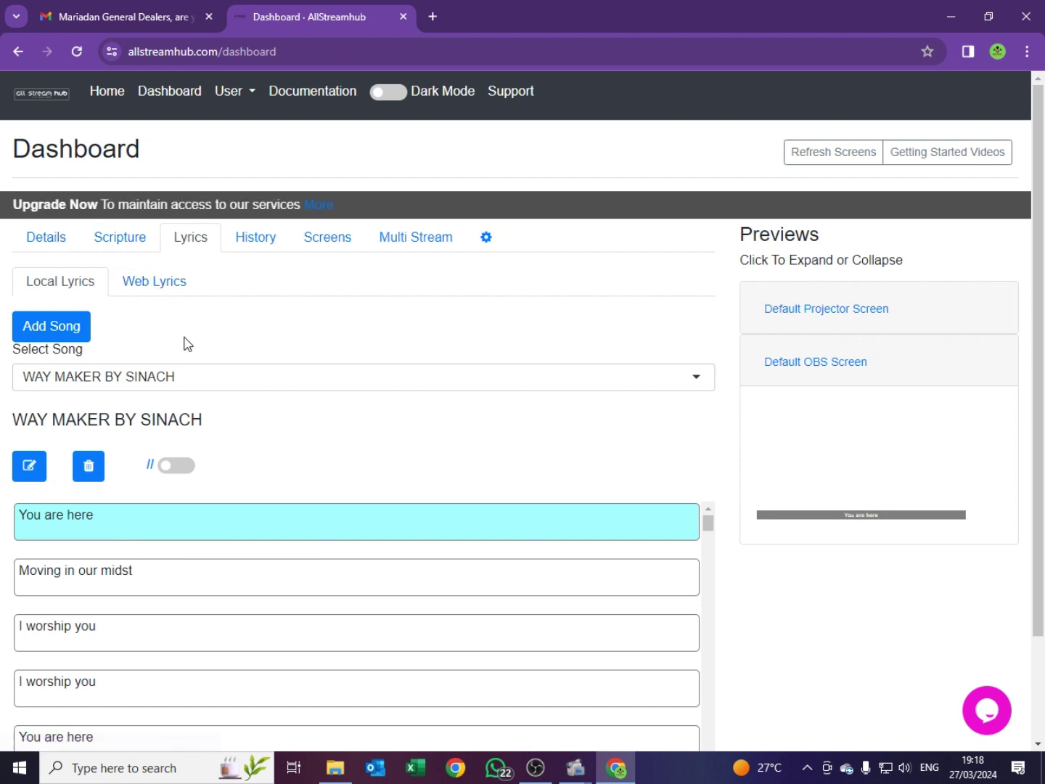
{"action": "left_click", "coordinate": [124, 247]}
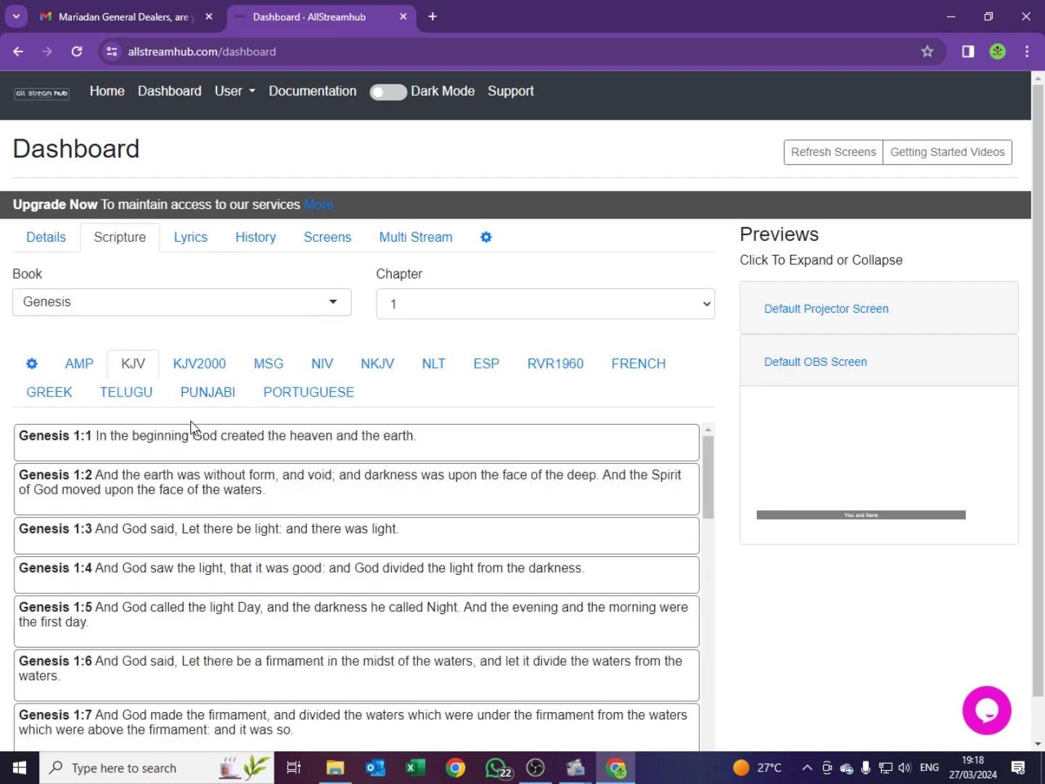
{"action": "left_click", "coordinate": [135, 489]}
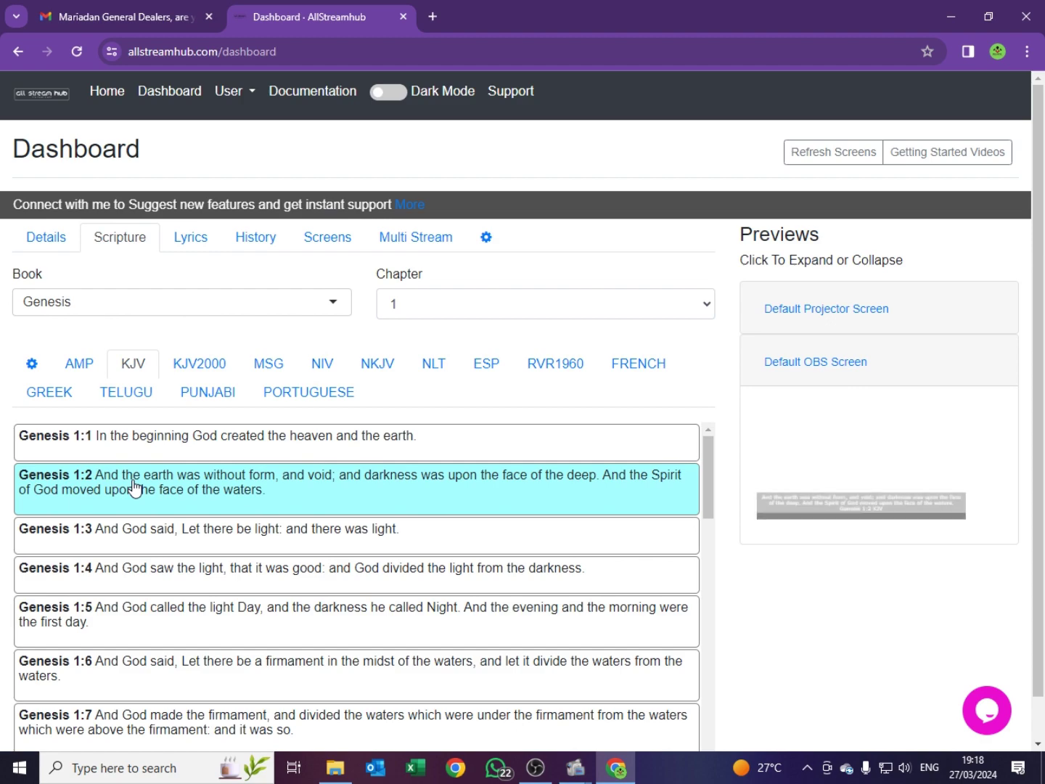
{"action": "key", "text": "alt+Tab"}
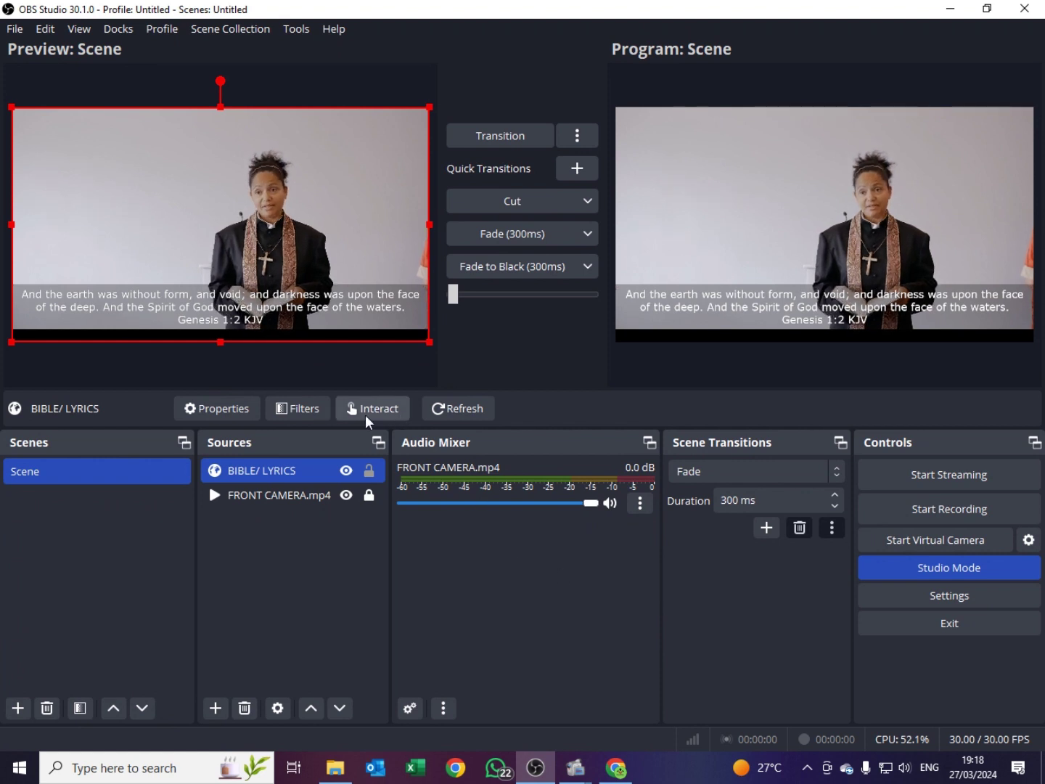
Hide the BIBLE/ LYRICS source and transition the scene without the overlay to the program output.
{"action": "left_click", "coordinate": [346, 471]}
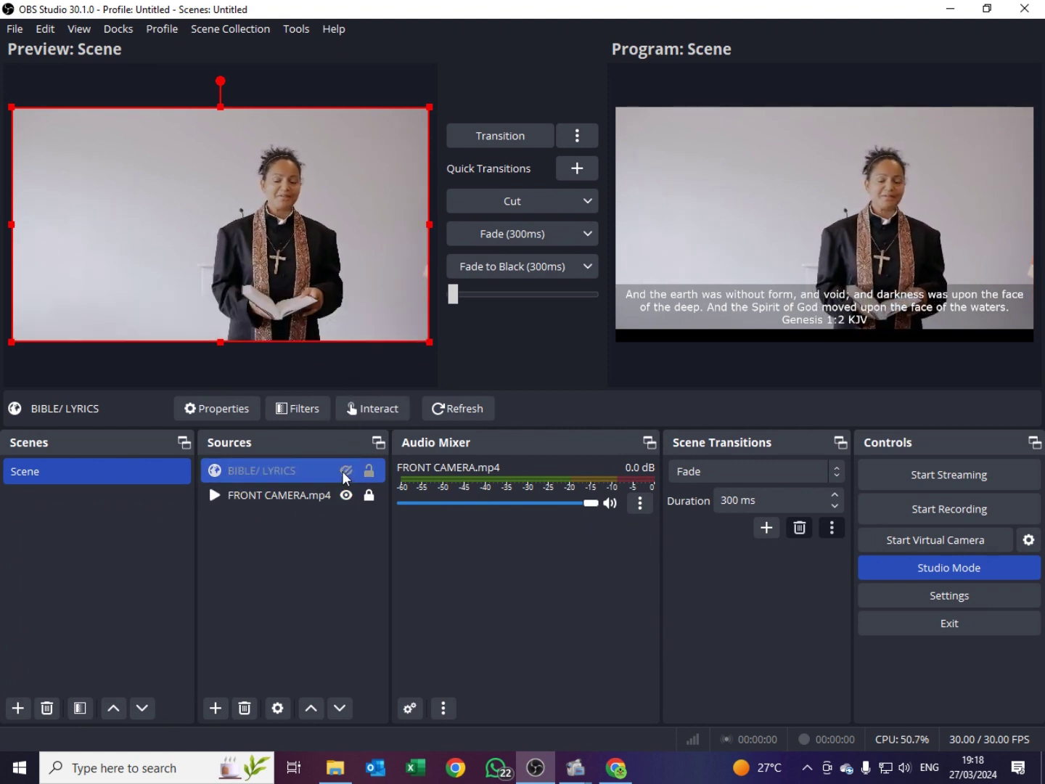
{"action": "left_click", "coordinate": [504, 143]}
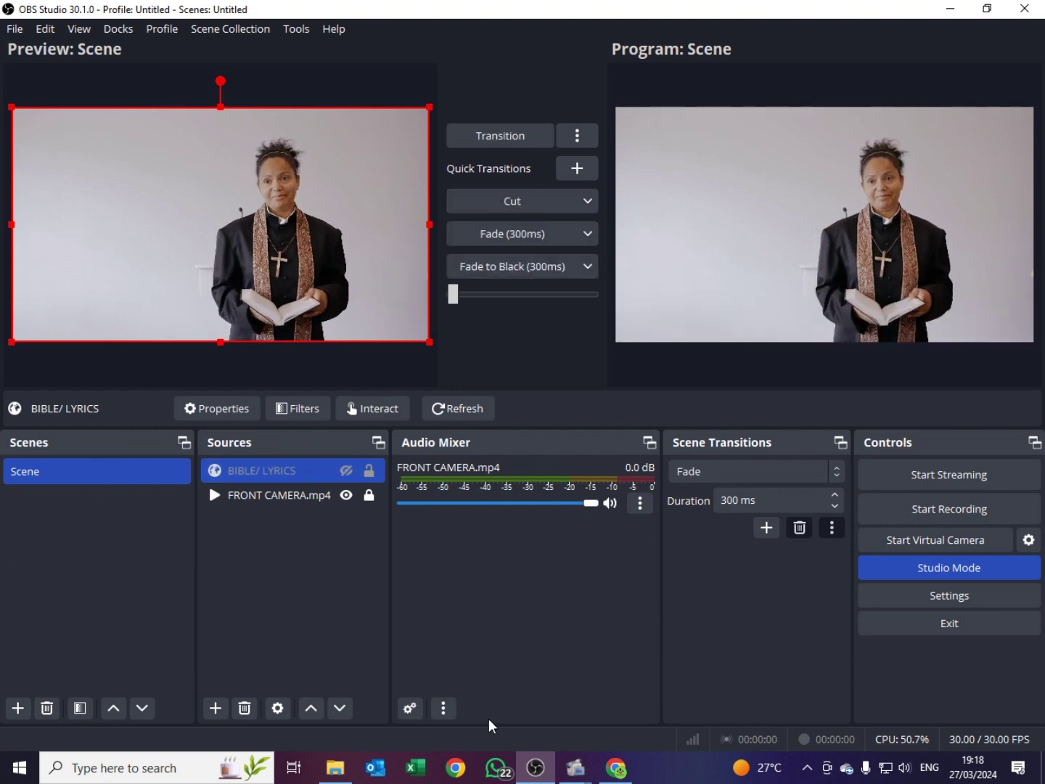
Switch to the Chrome dashboard and search the web lyrics for the song GOD WILL MAKE A WAY with artist DOEN MOEN.
{"action": "left_click", "coordinate": [622, 775]}
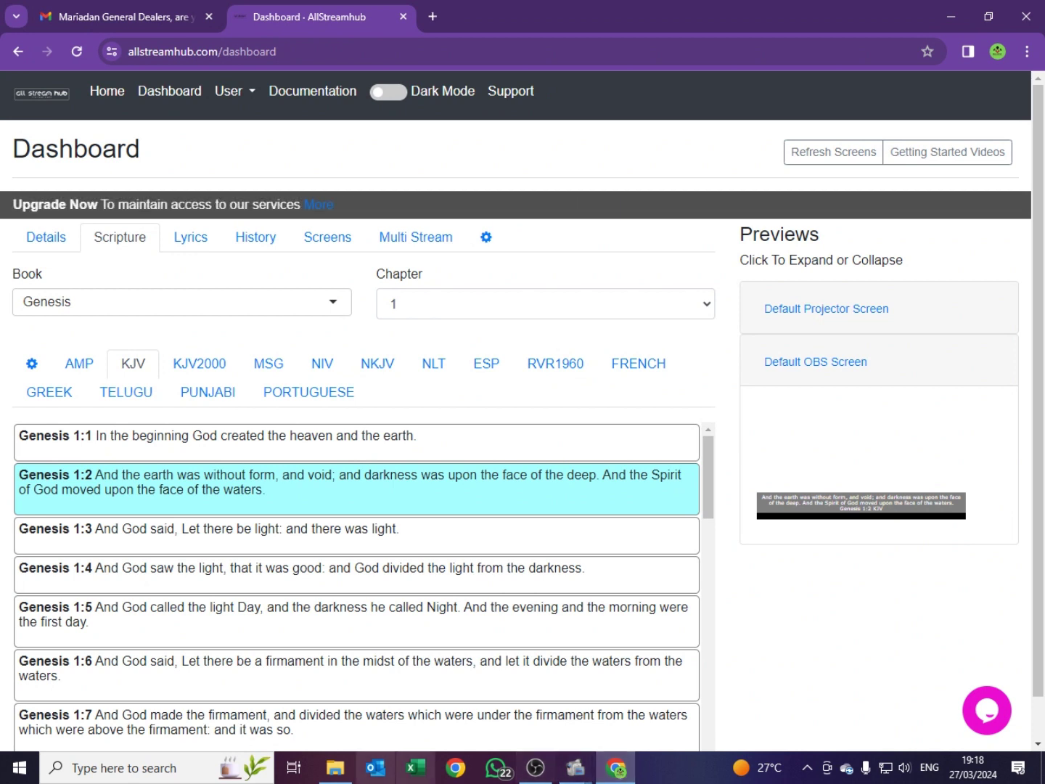
{"action": "left_click", "coordinate": [208, 246]}
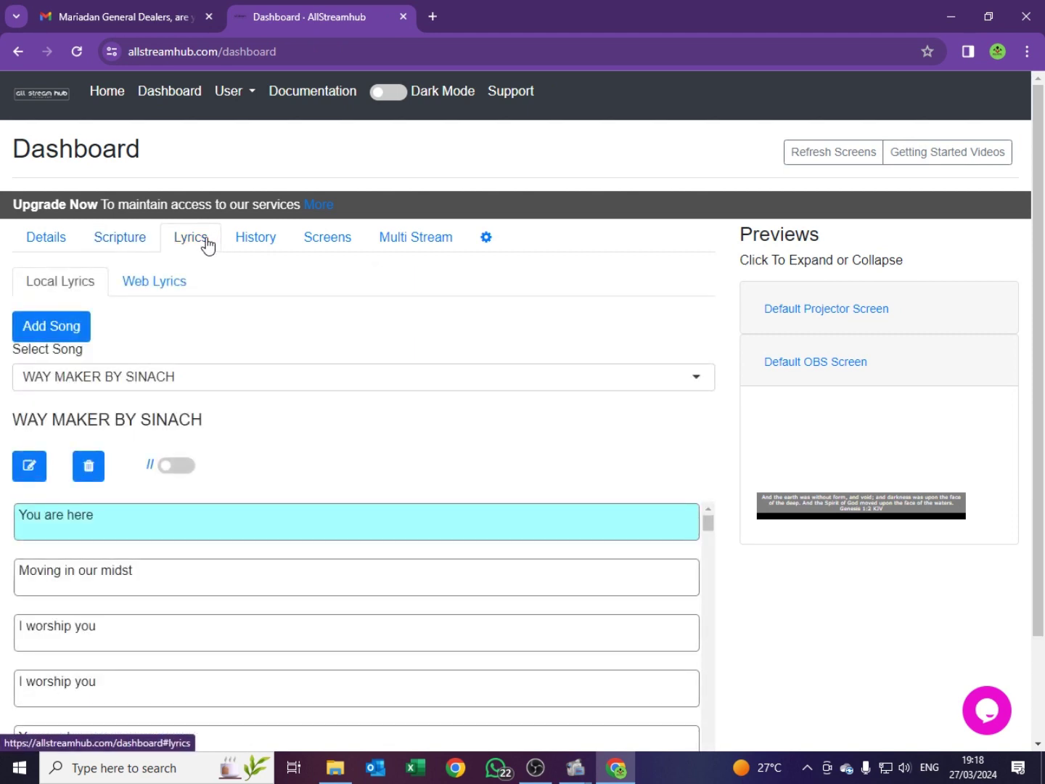
{"action": "left_click", "coordinate": [149, 291]}
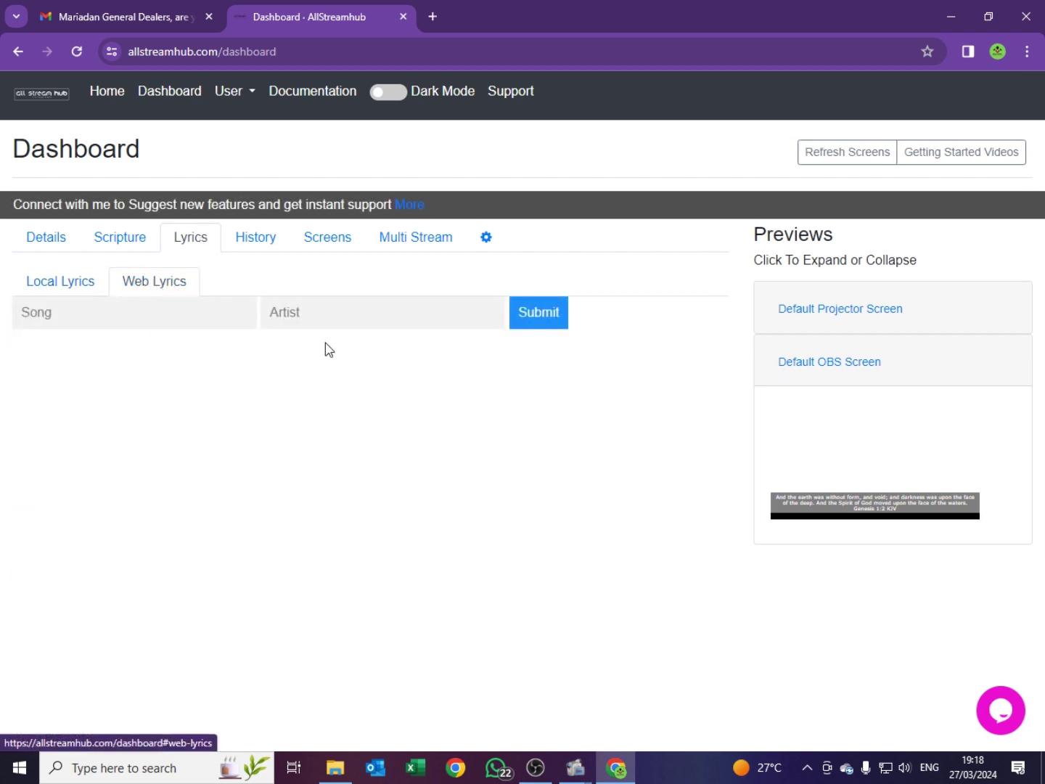
{"action": "left_click", "coordinate": [127, 316]}
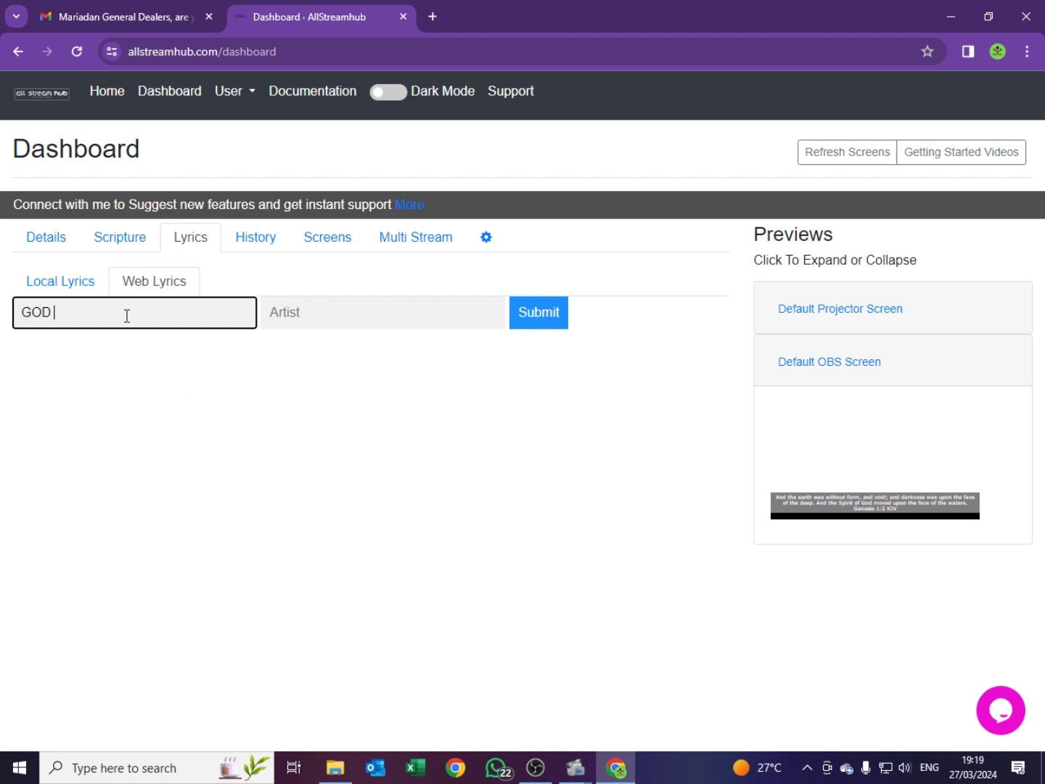
{"action": "type", "text": "GOD WILL MAKE A WAY"}
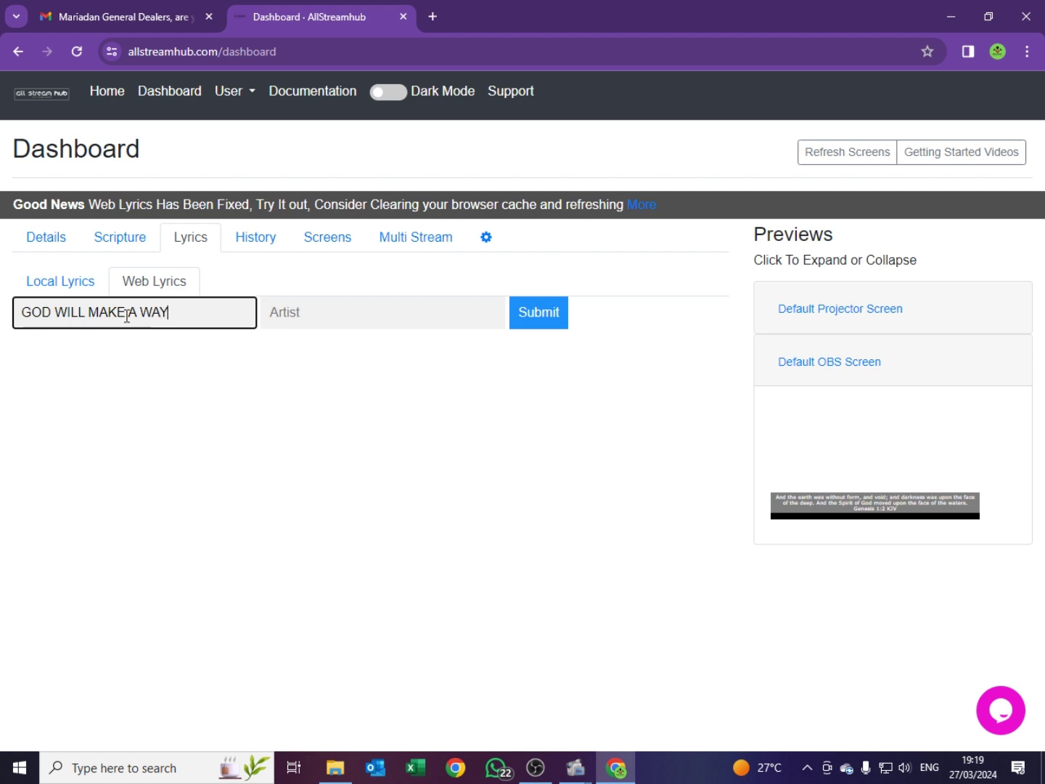
{"action": "left_click", "coordinate": [289, 323]}
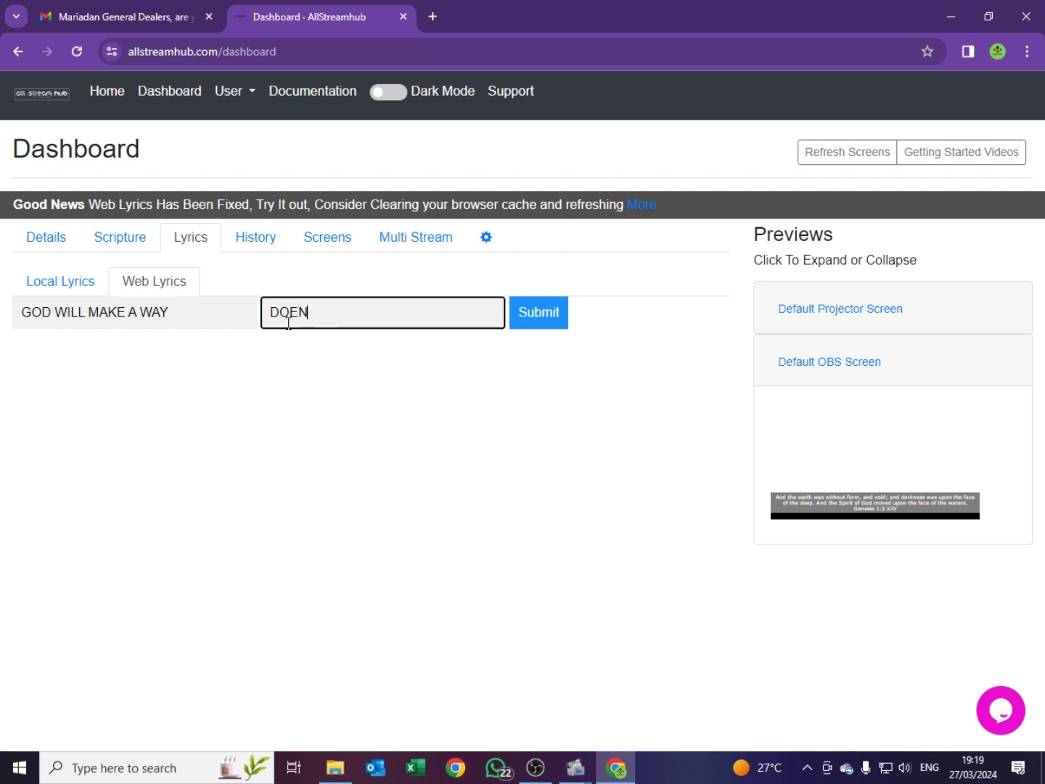
{"action": "type", "text": "MOEN"}
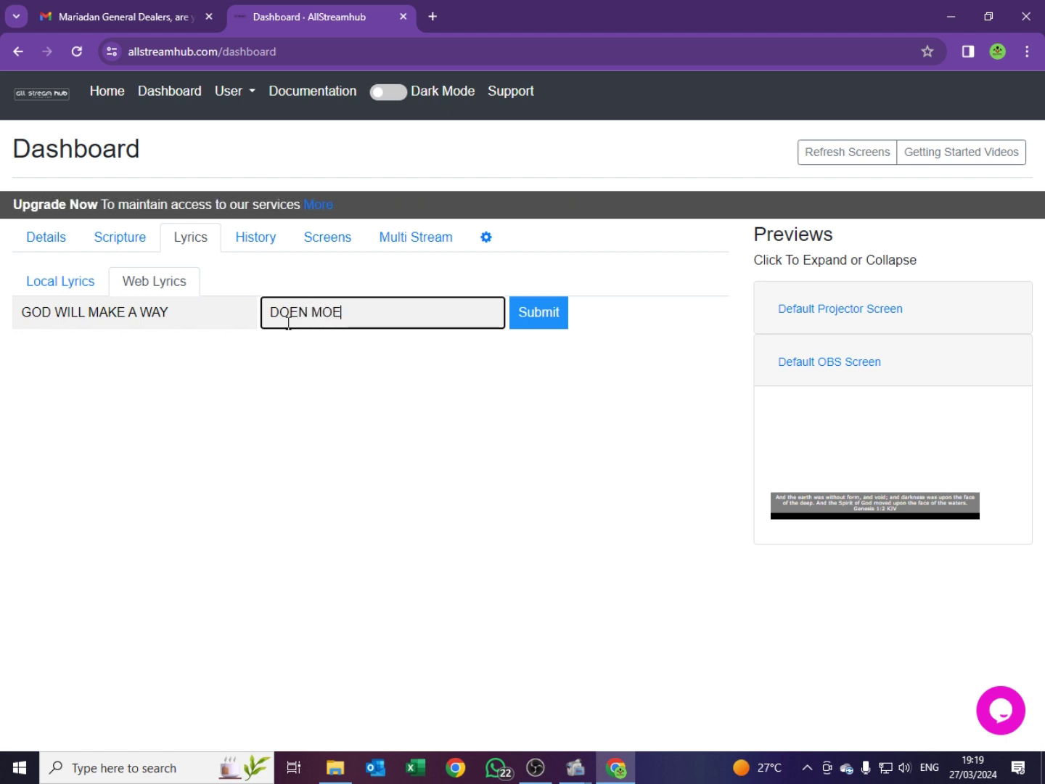
{"action": "left_click", "coordinate": [537, 323]}
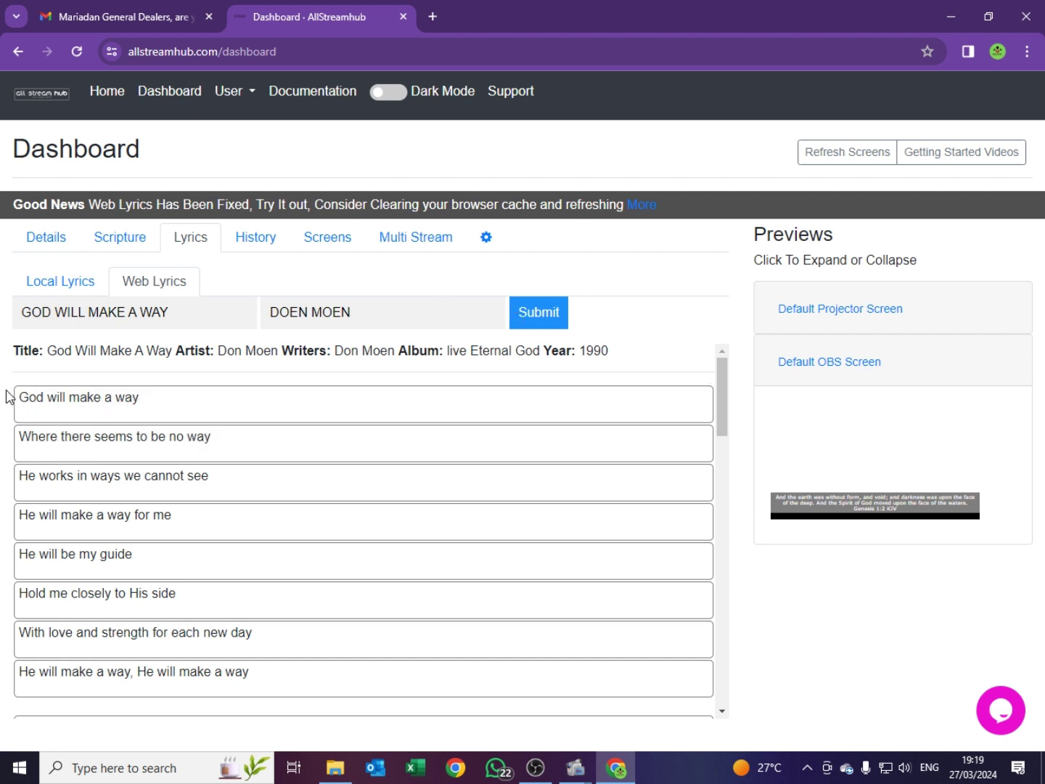
Copy all the lyric lines of God Will Make A Way from the web lyrics result.
{"action": "left_click_drag", "start_coordinate": [7, 395], "coordinate": [342, 726]}
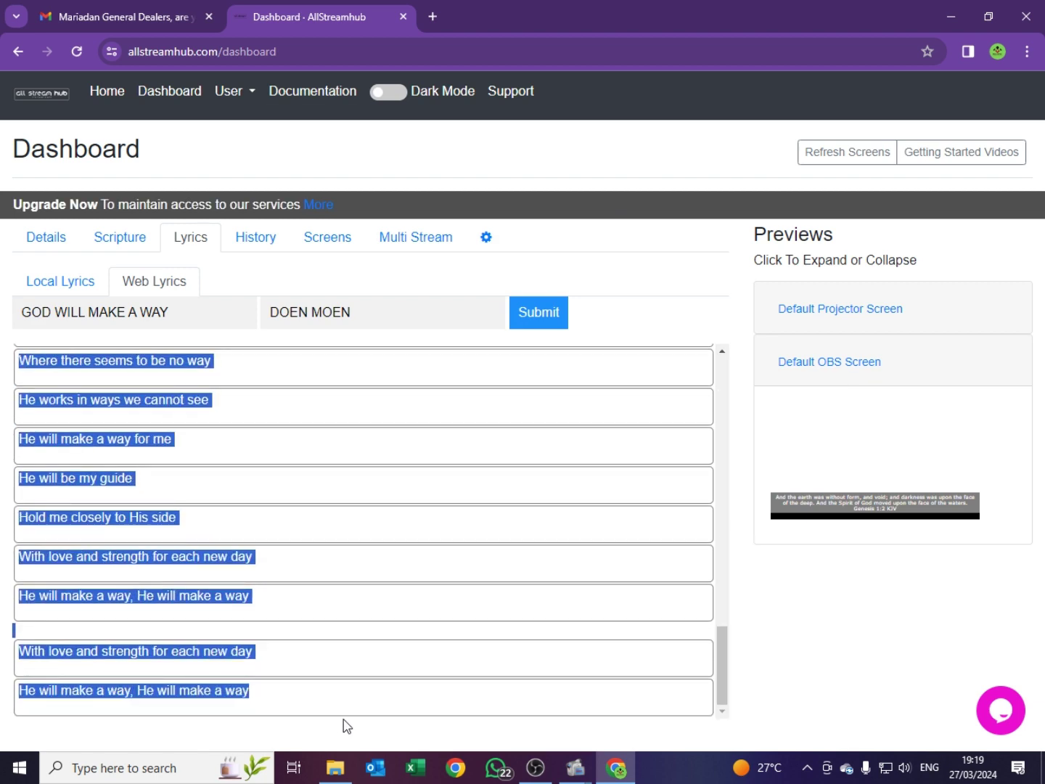
{"action": "right_click", "coordinate": [190, 559]}
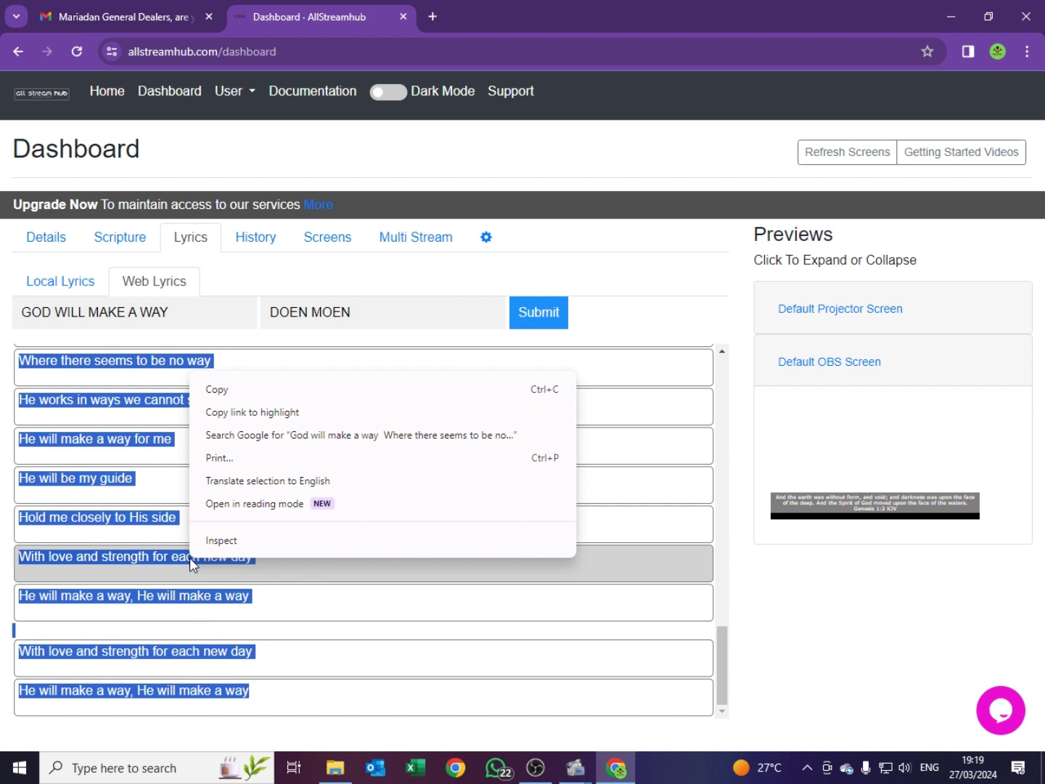
{"action": "left_click", "coordinate": [217, 391]}
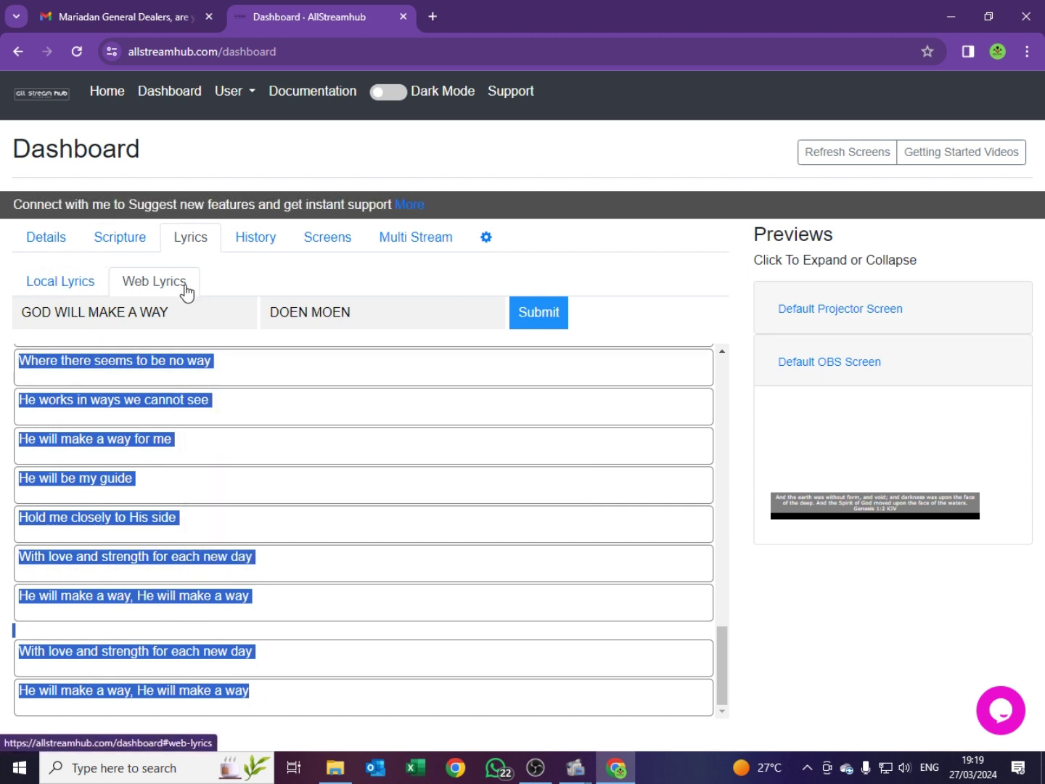
Start adding a new song to the local lyrics and title it "GOD WILL MAKE A WAY - DON MOEN".
{"action": "left_click", "coordinate": [61, 287]}
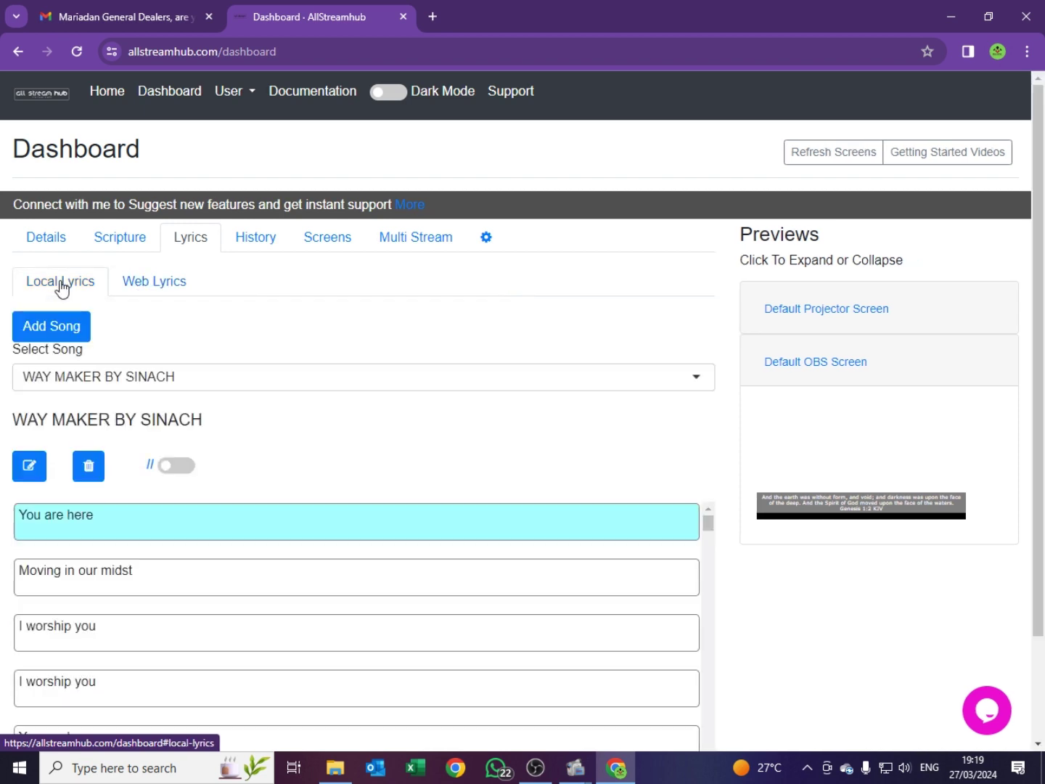
{"action": "left_click", "coordinate": [62, 330]}
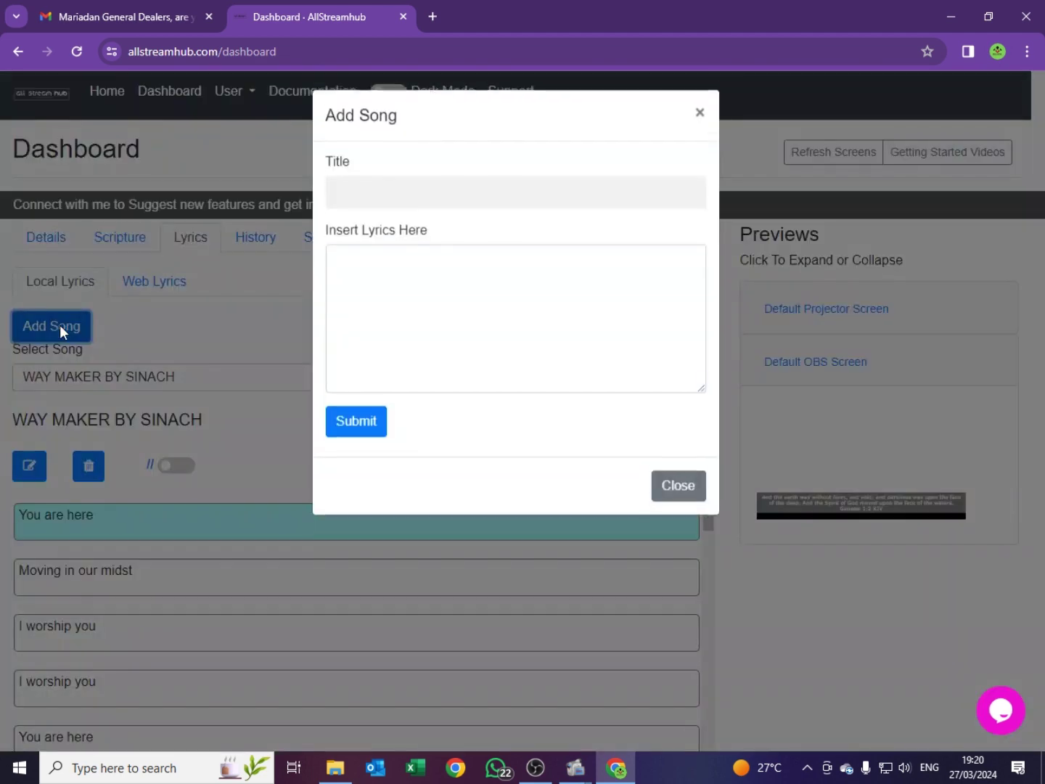
{"action": "left_click", "coordinate": [408, 199]}
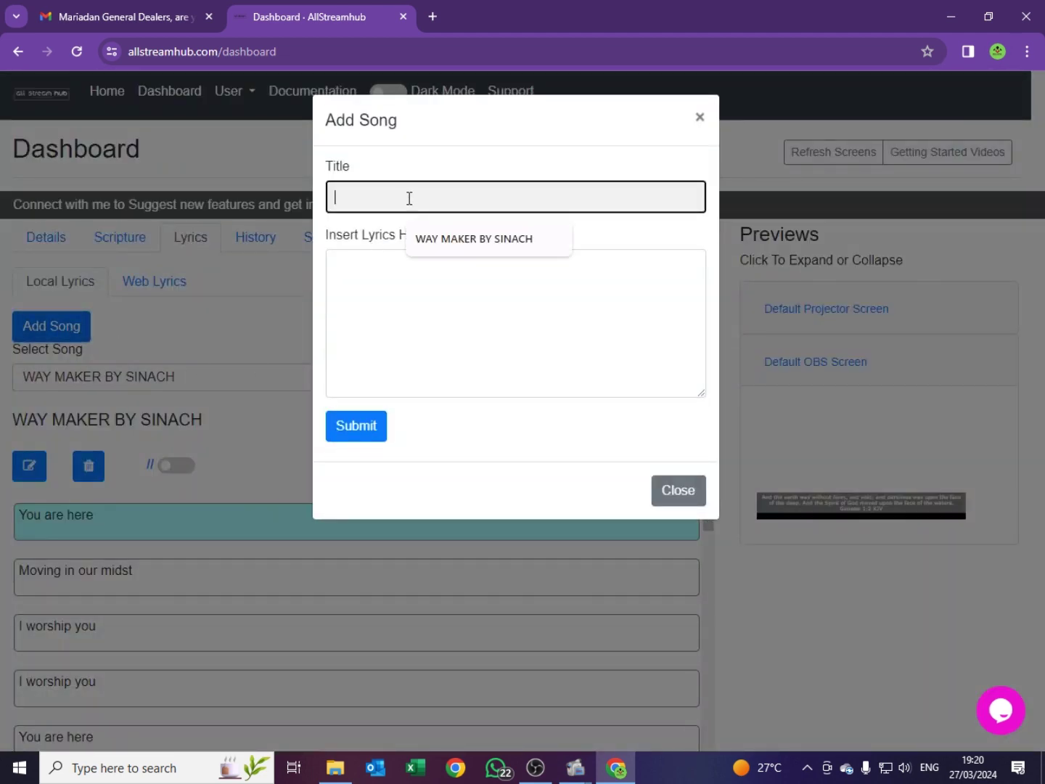
{"action": "type", "text": "GOD WILL M"}
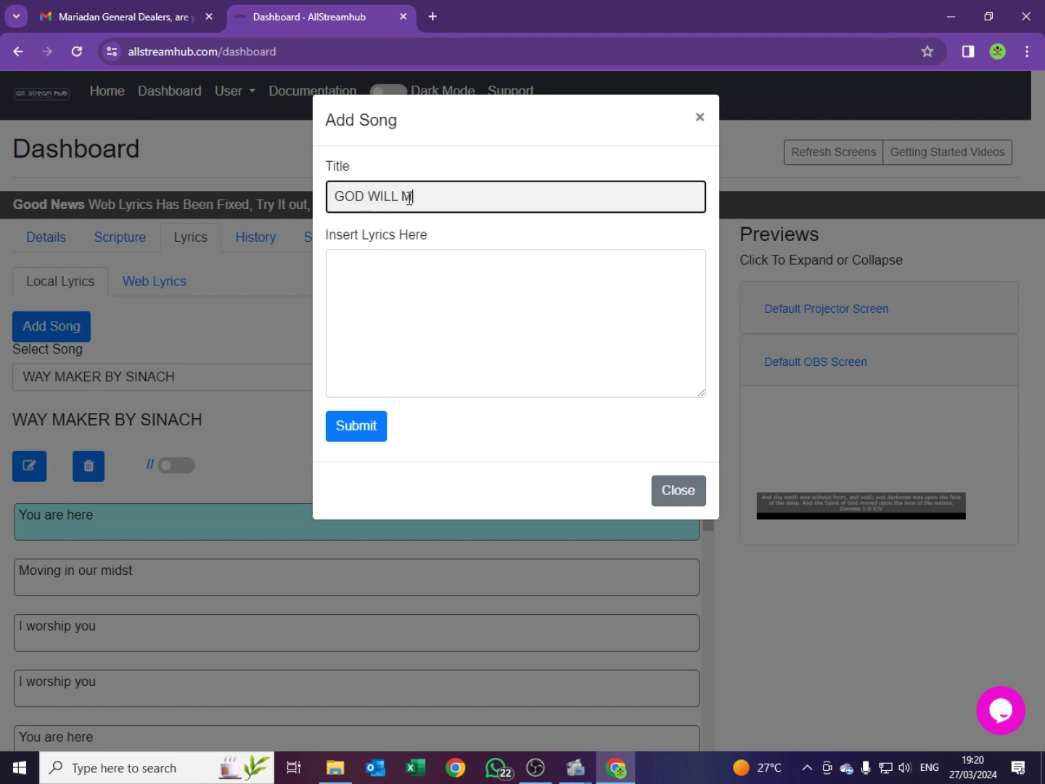
{"action": "type", "text": "AKE A WAY"}
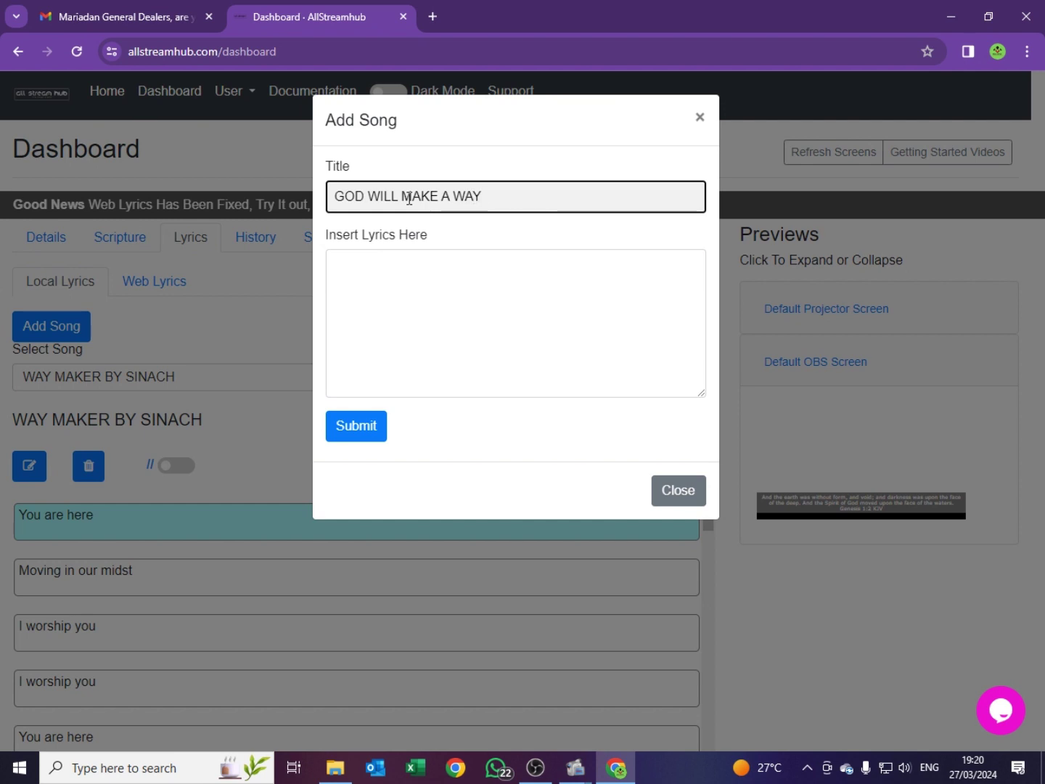
{"action": "type", "text": " - DON"}
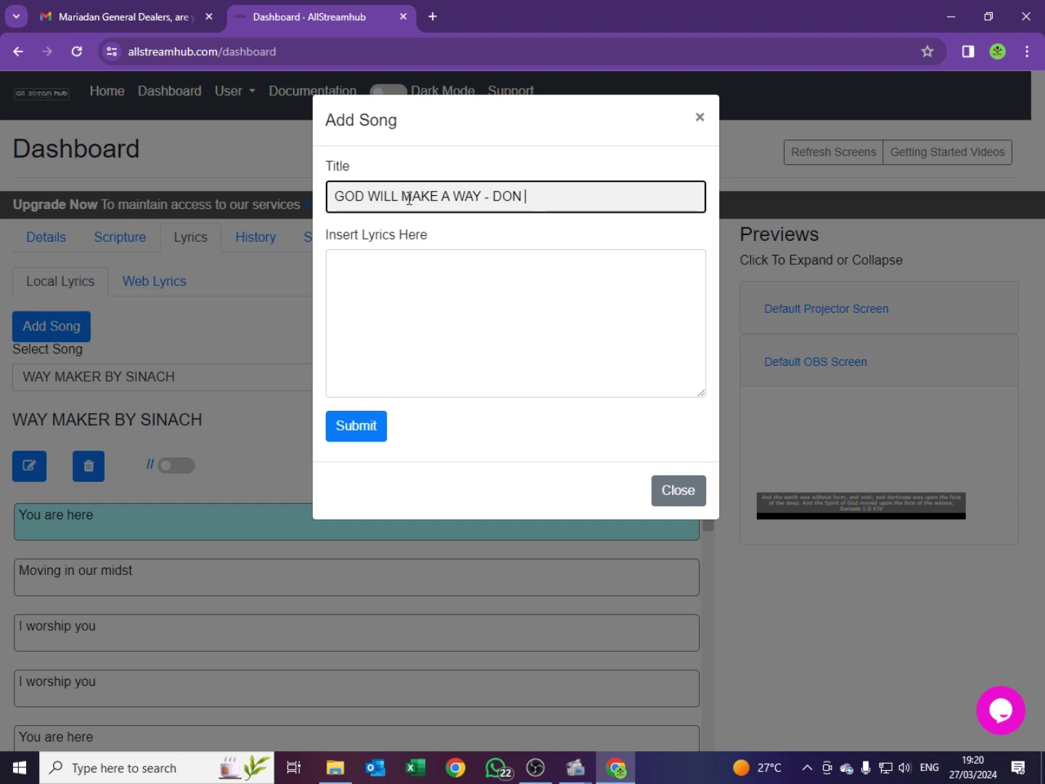
{"action": "type", "text": " MOEN"}
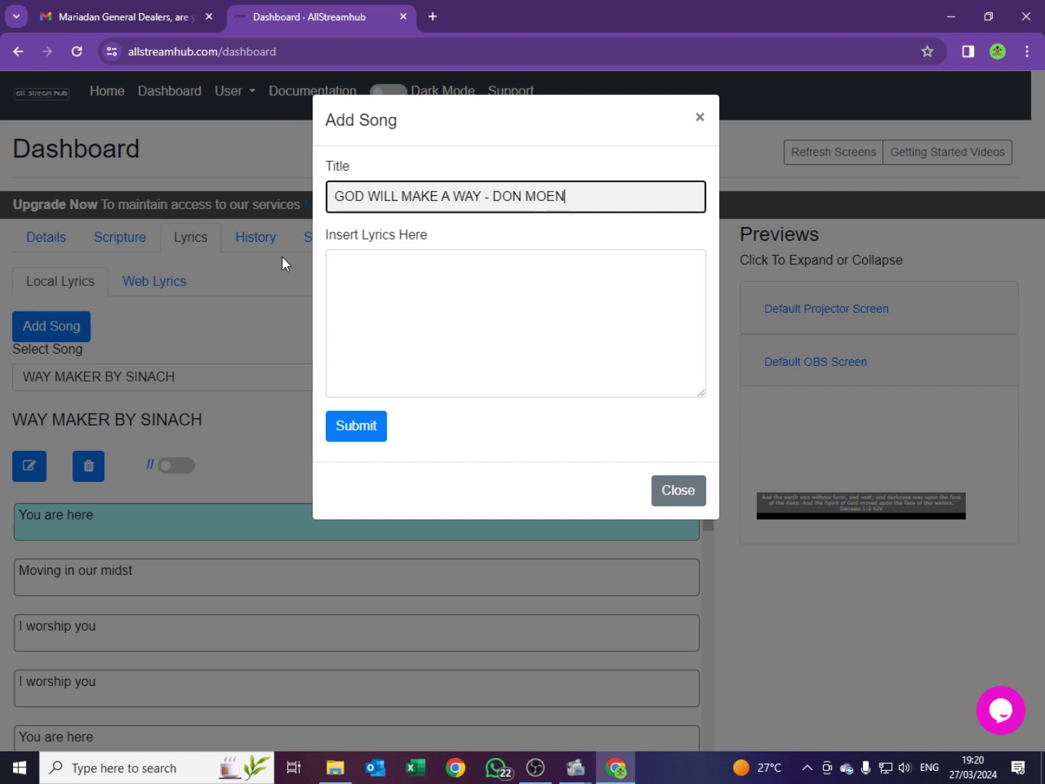
Paste the copied lyrics into the new song's lyrics field and submit the song.
{"action": "left_click", "coordinate": [372, 268]}
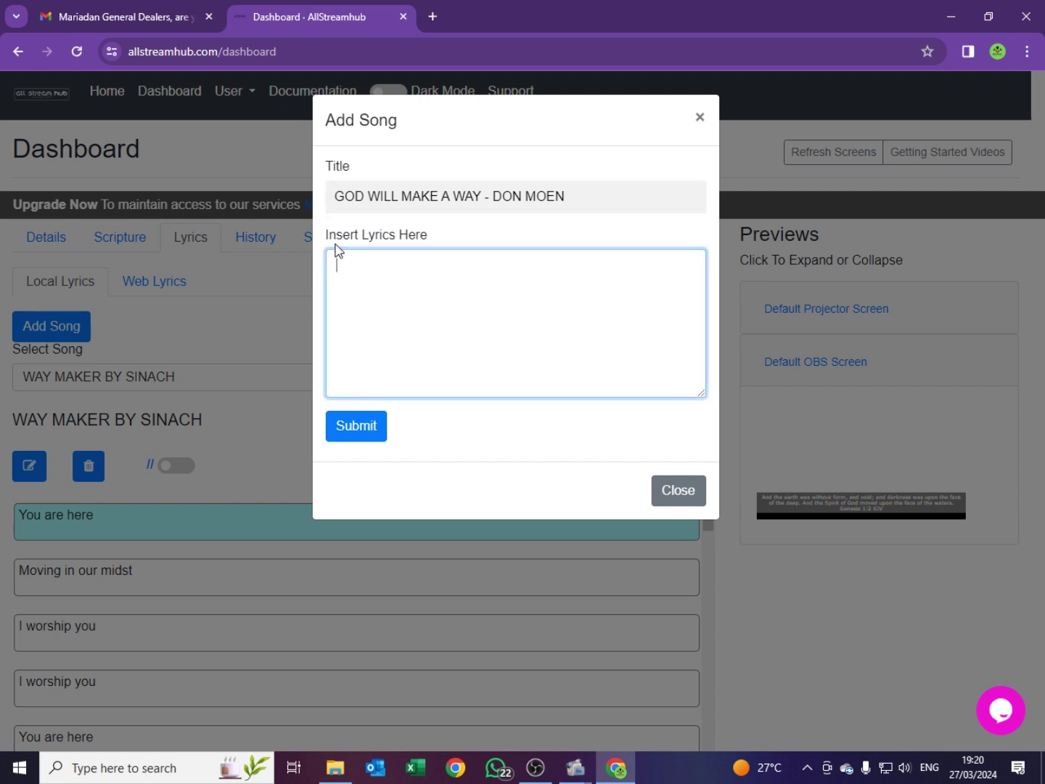
{"action": "right_click", "coordinate": [376, 277]}
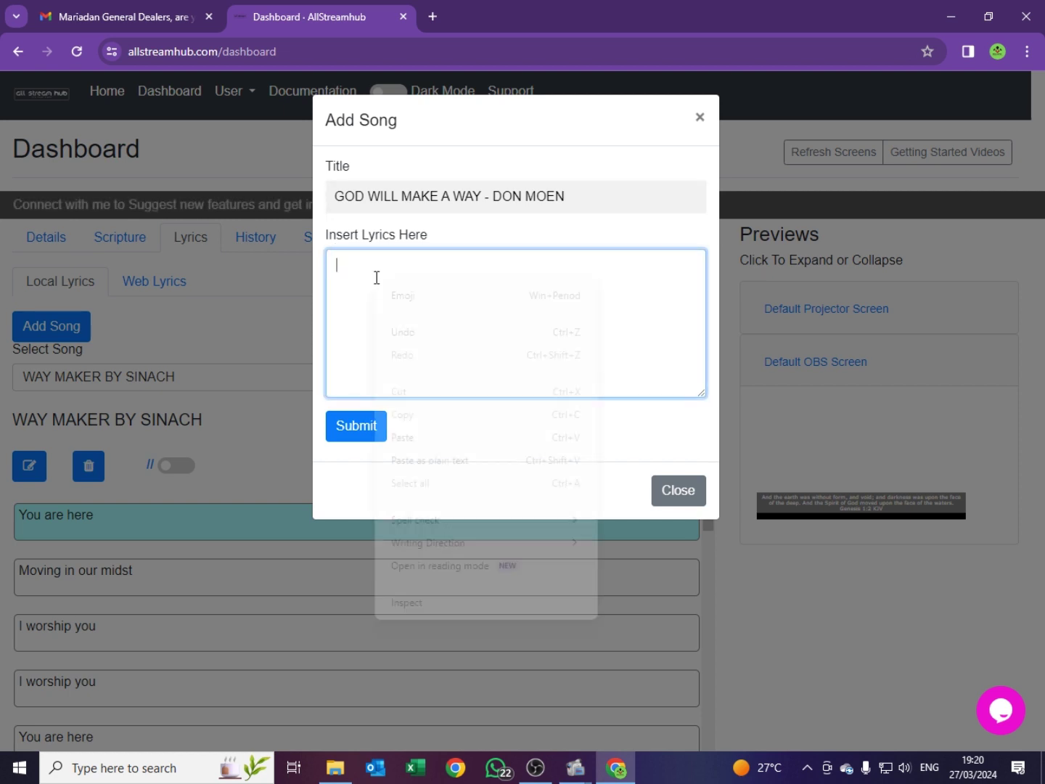
{"action": "left_click", "coordinate": [406, 438]}
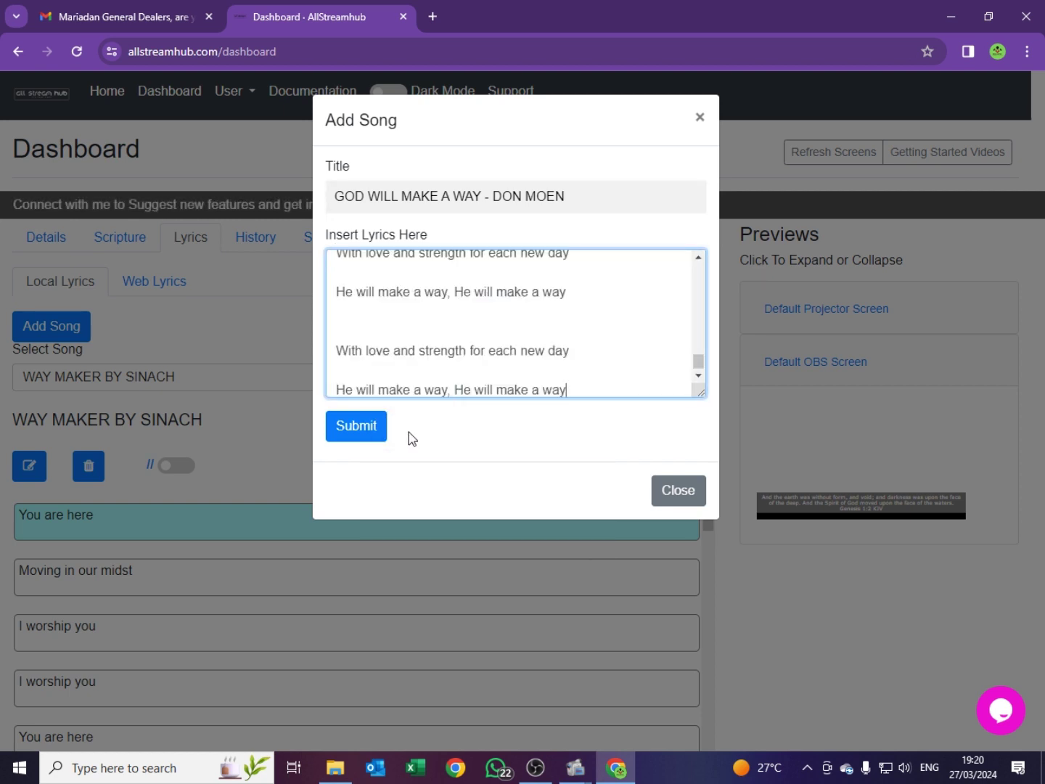
{"action": "left_click", "coordinate": [368, 434]}
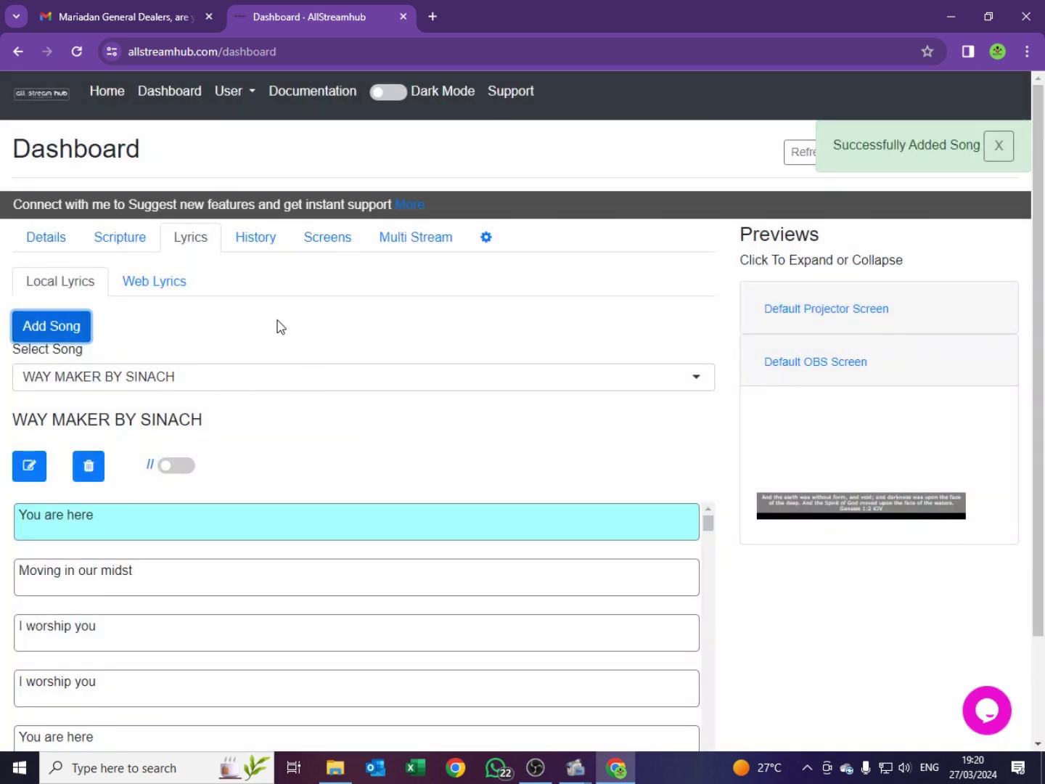
Reload the dashboard and load GOD WILL MAKE A WAY - DON MOEN from the local lyrics song list.
{"action": "left_click", "coordinate": [77, 48]}
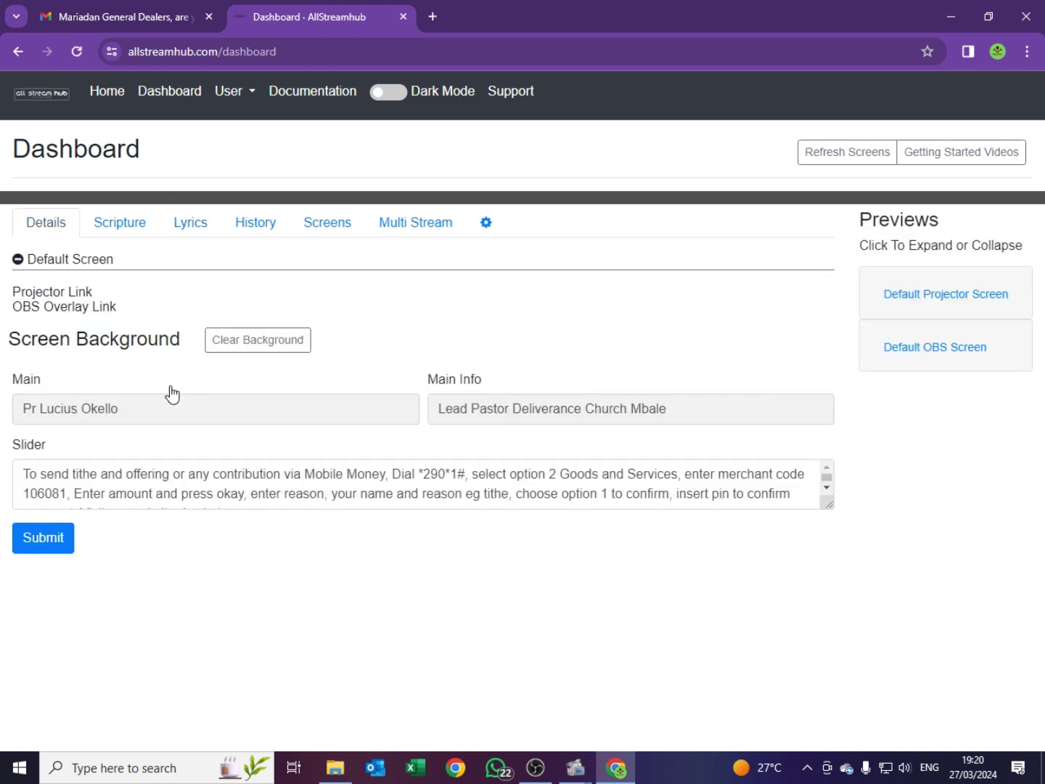
{"action": "left_click", "coordinate": [193, 230]}
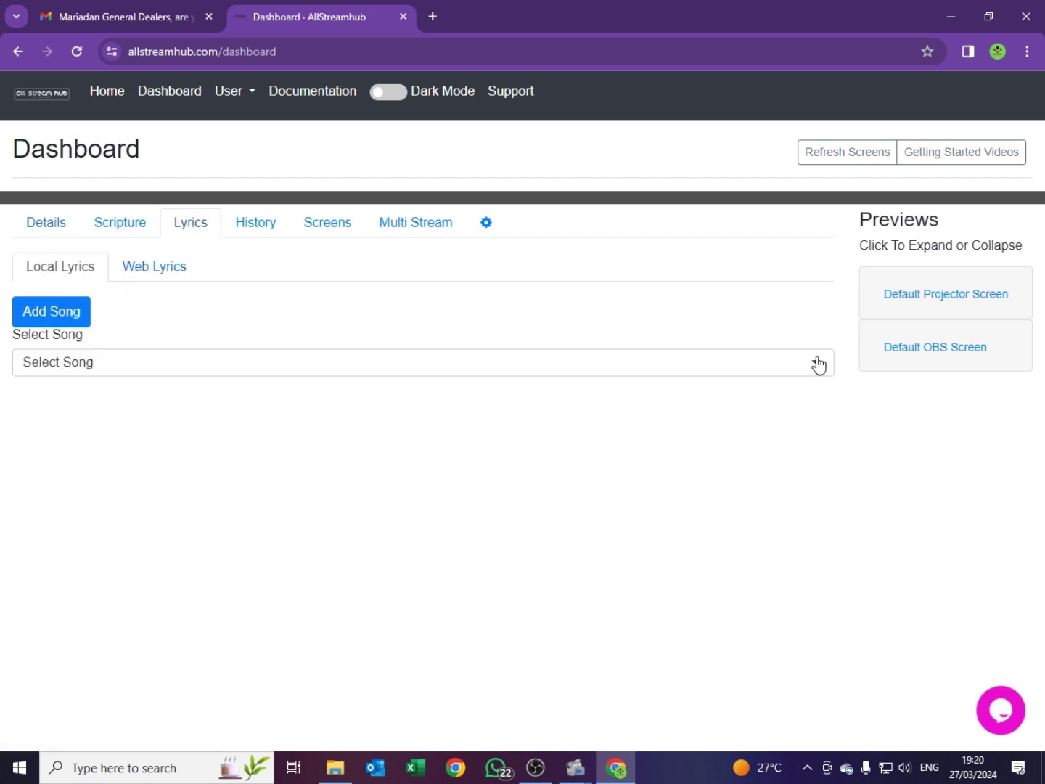
{"action": "left_click", "coordinate": [816, 385]}
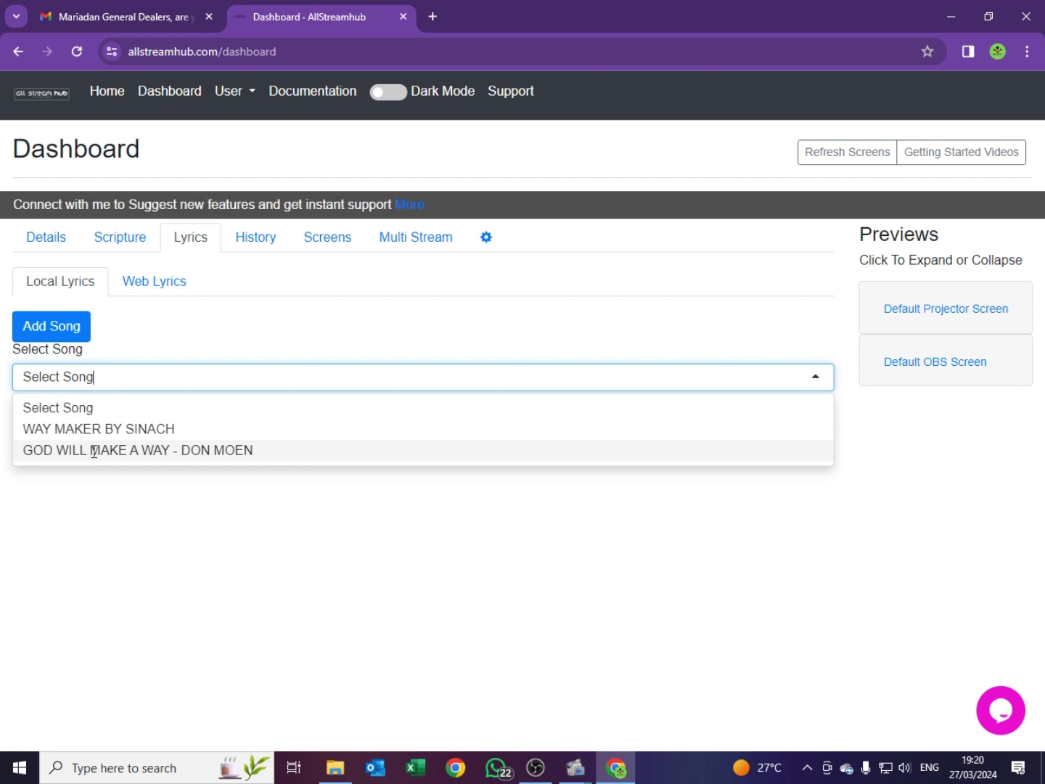
{"action": "left_click", "coordinate": [94, 451]}
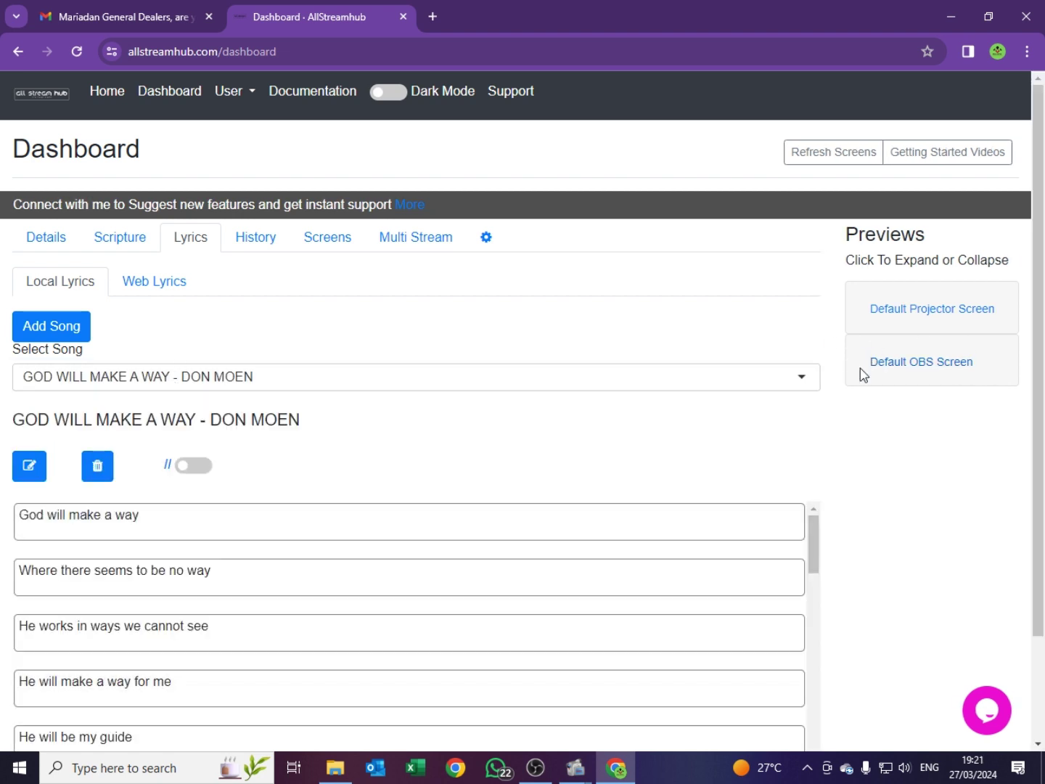
Expand the Default OBS Screen preview and display the first lyric line "God will make a way".
{"action": "left_click", "coordinate": [915, 369]}
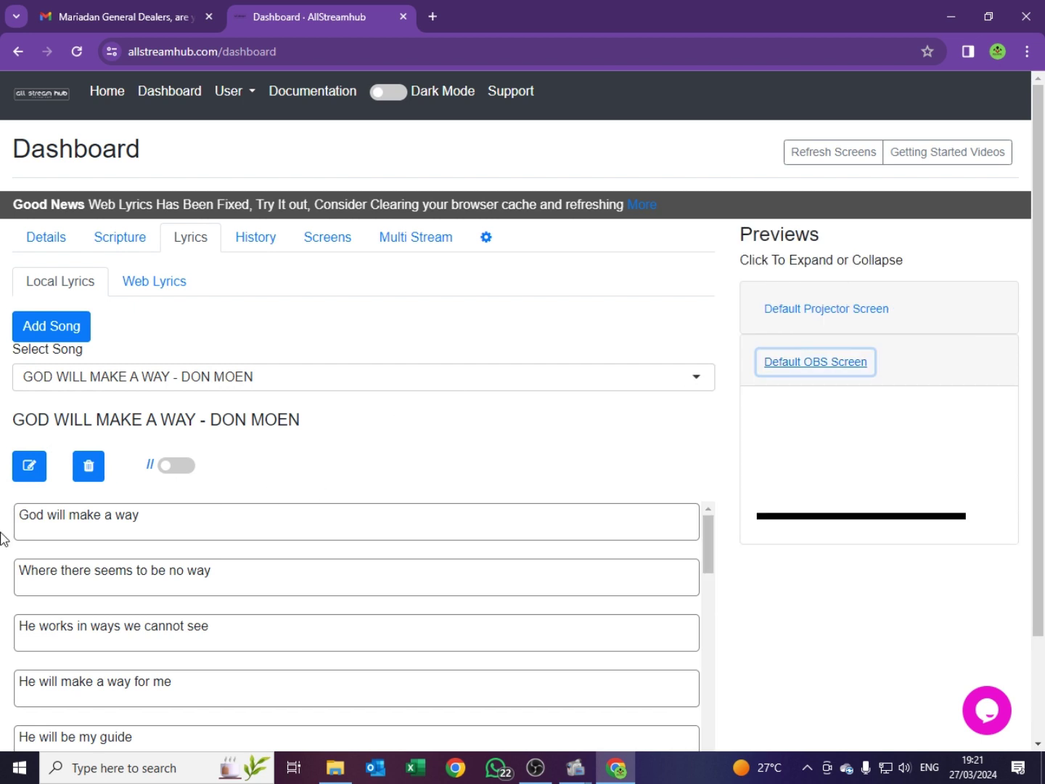
{"action": "left_click", "coordinate": [52, 526]}
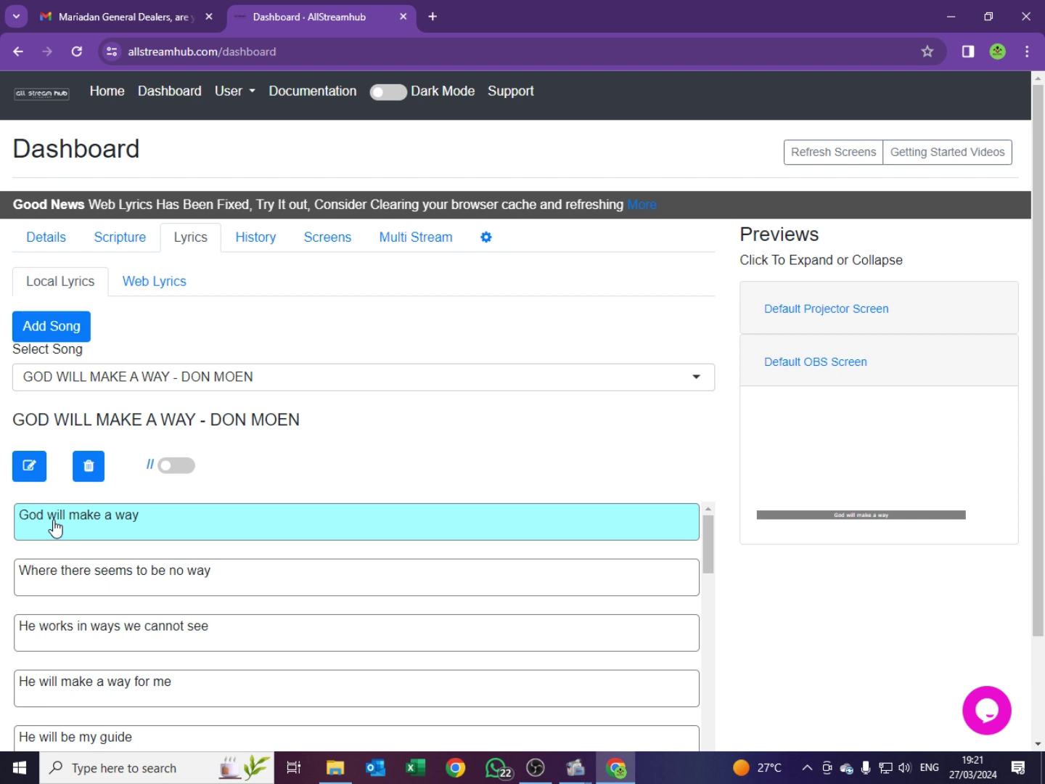
Switch to OBS Studio, show the BIBLE/ LYRICS source, and transition the scene with the lyric overlay to the program output.
{"action": "left_click", "coordinate": [538, 769]}
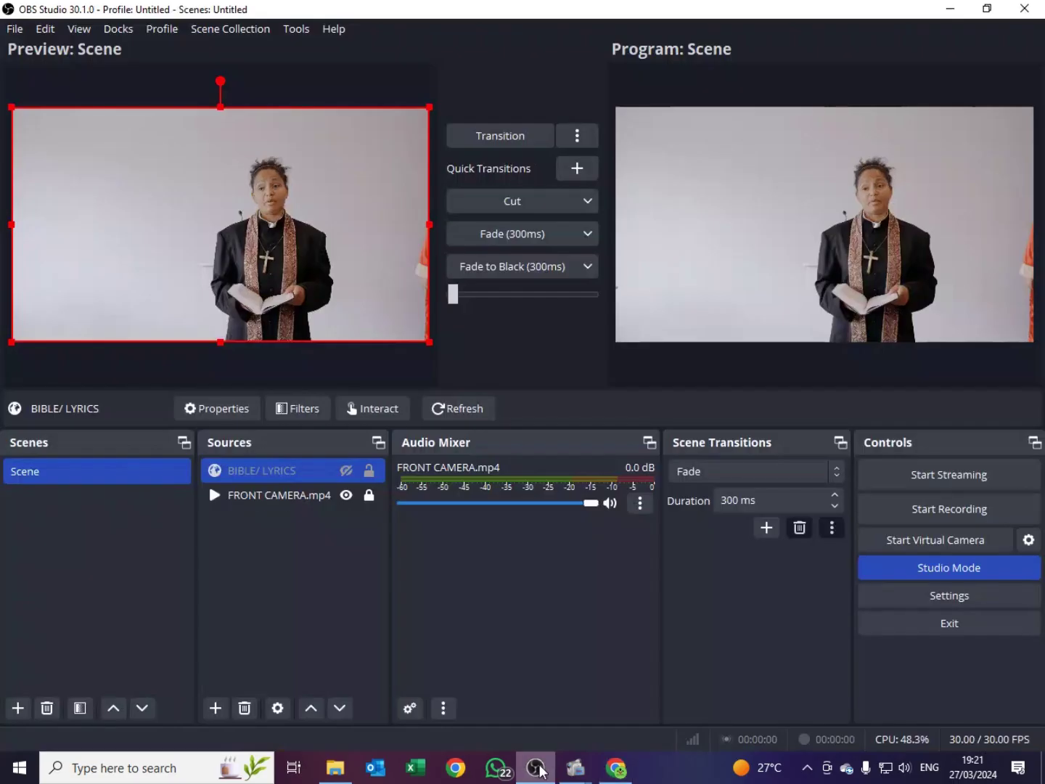
{"action": "left_click", "coordinate": [344, 472]}
{"action": "left_click", "coordinate": [483, 138]}
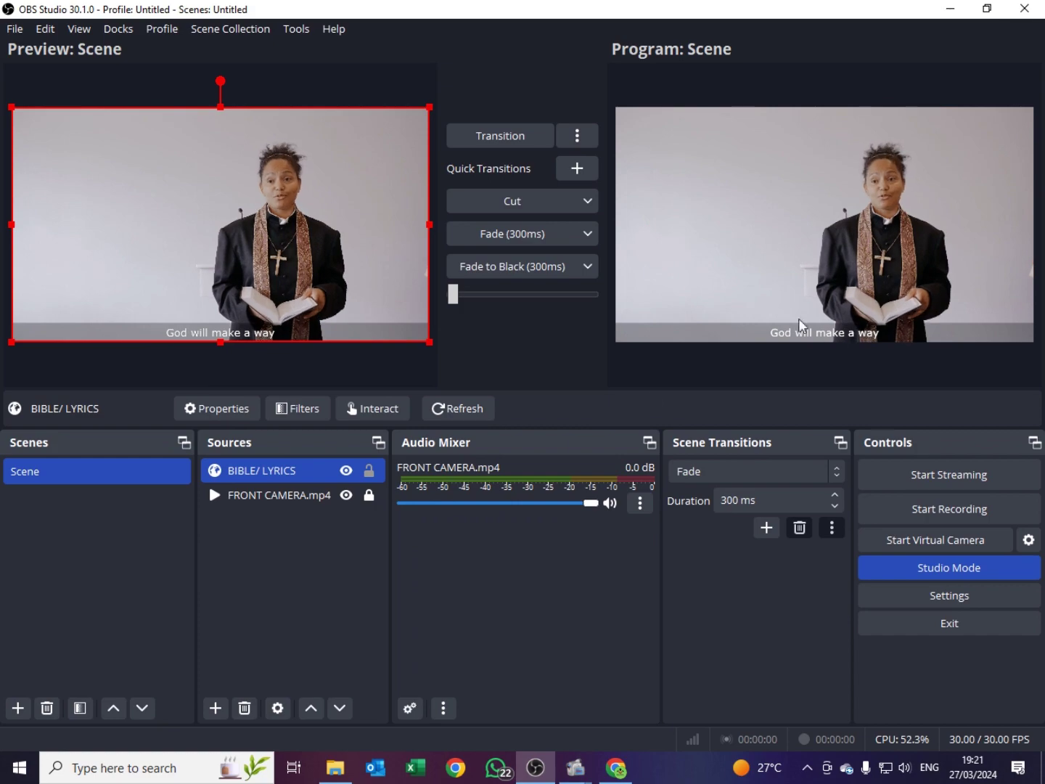
Display the lyric line "Where there seems to be no way" from the dashboard in Chrome, and return to OBS Studio to check the overlay.
{"action": "left_click", "coordinate": [615, 768]}
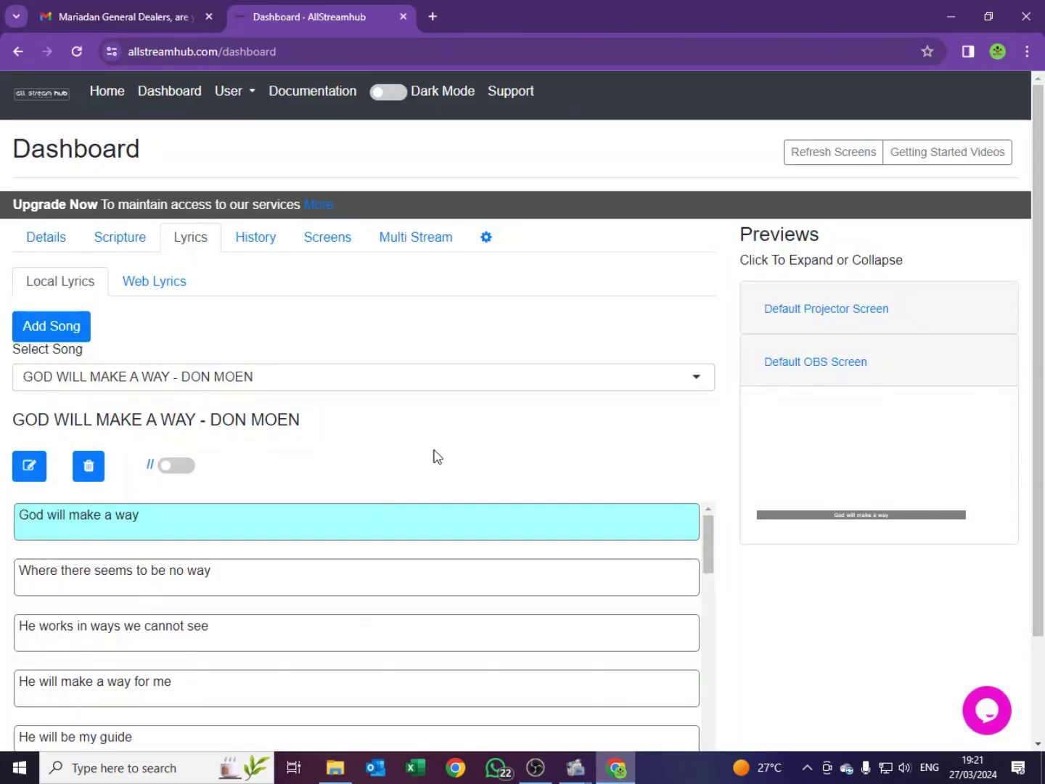
{"action": "left_click", "coordinate": [170, 573]}
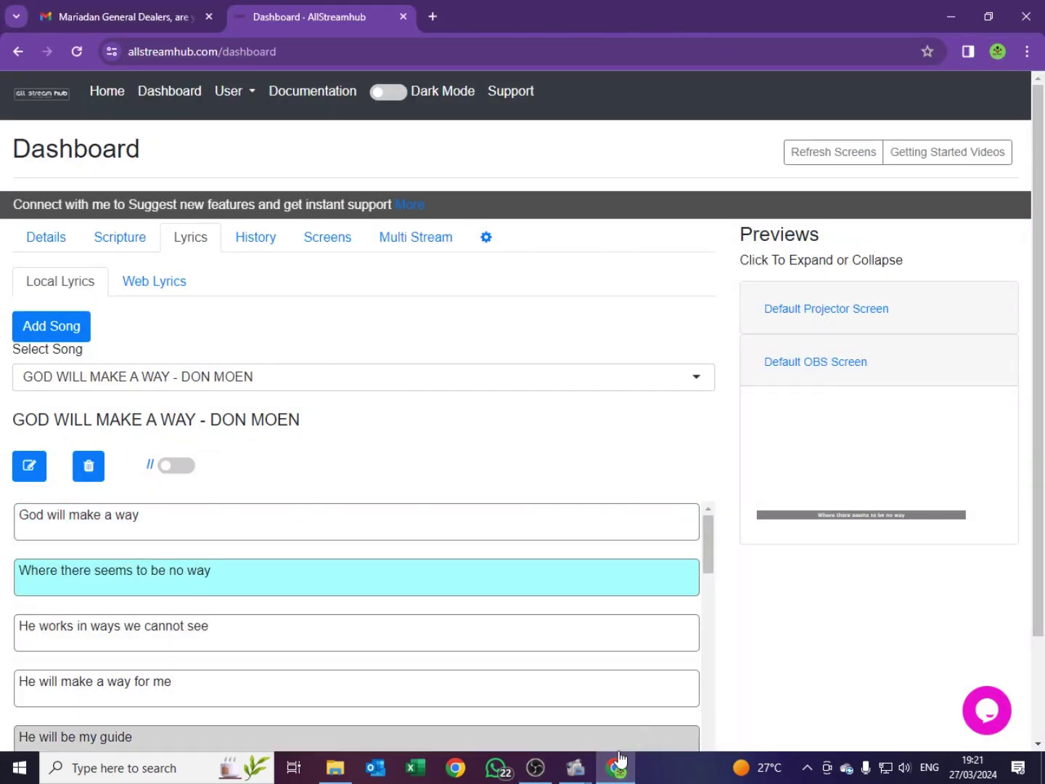
{"action": "left_click", "coordinate": [535, 768]}
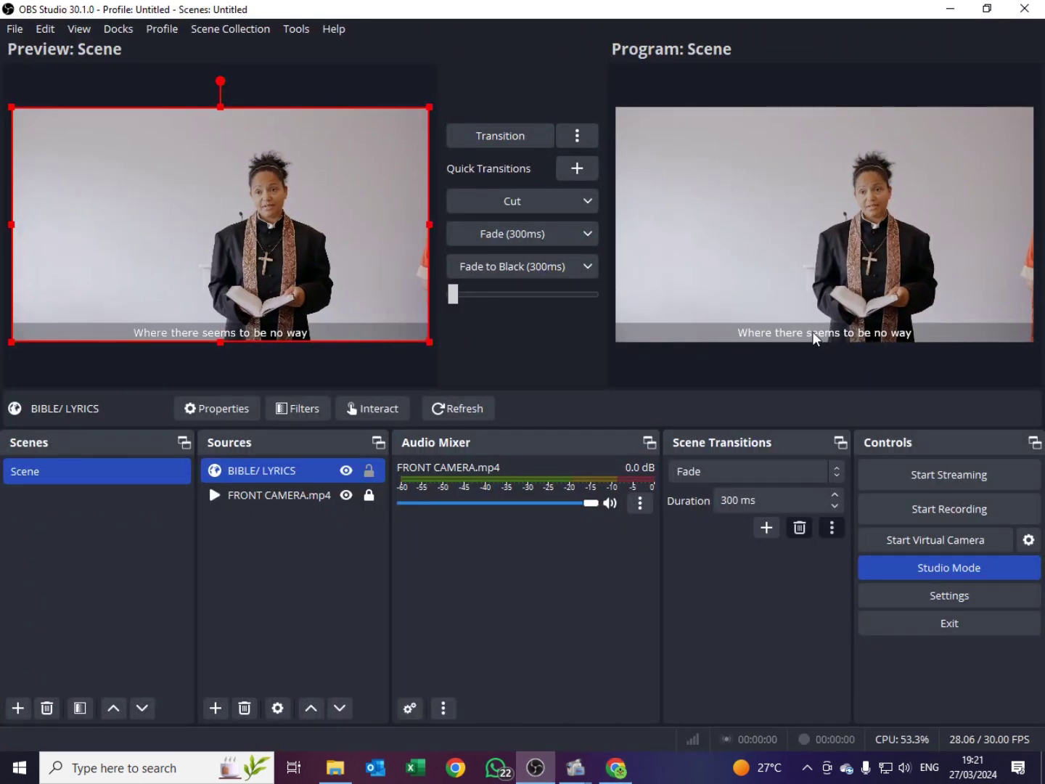